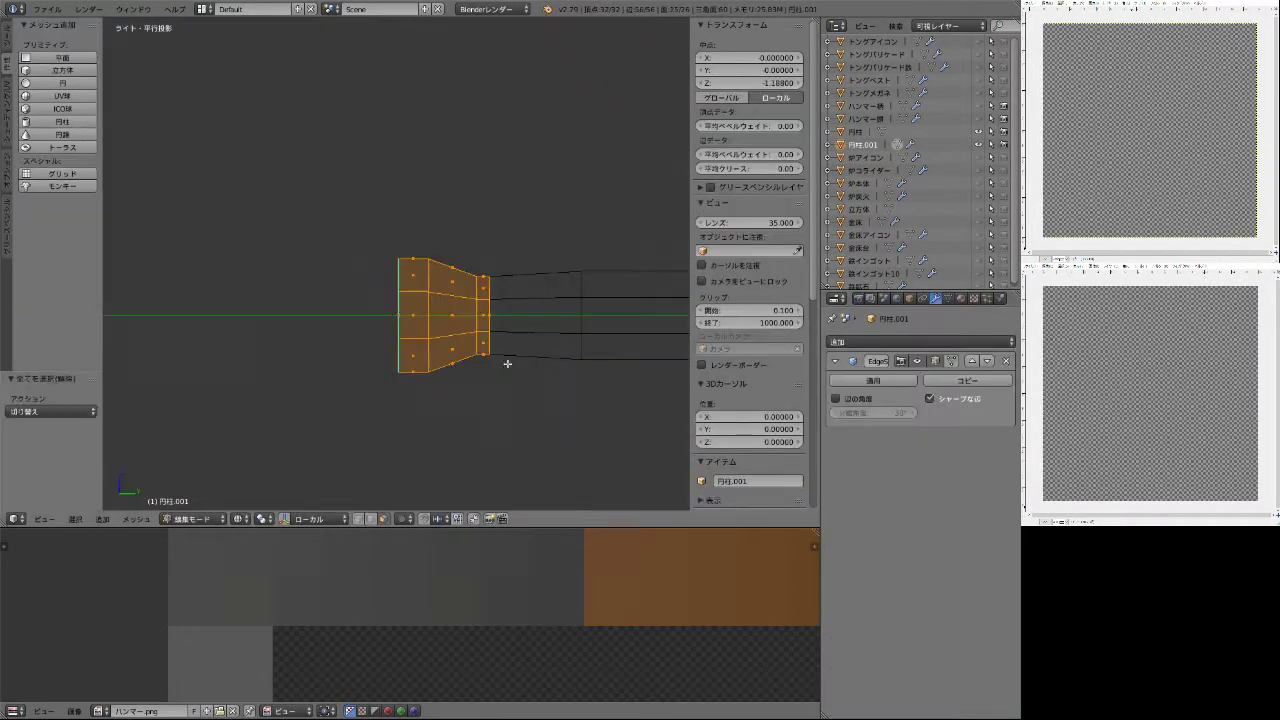
Mark sharp edges on the pommel, and unwrap the lengthwise face strip of the handle onto the wood texture.
key(ctrl+e)
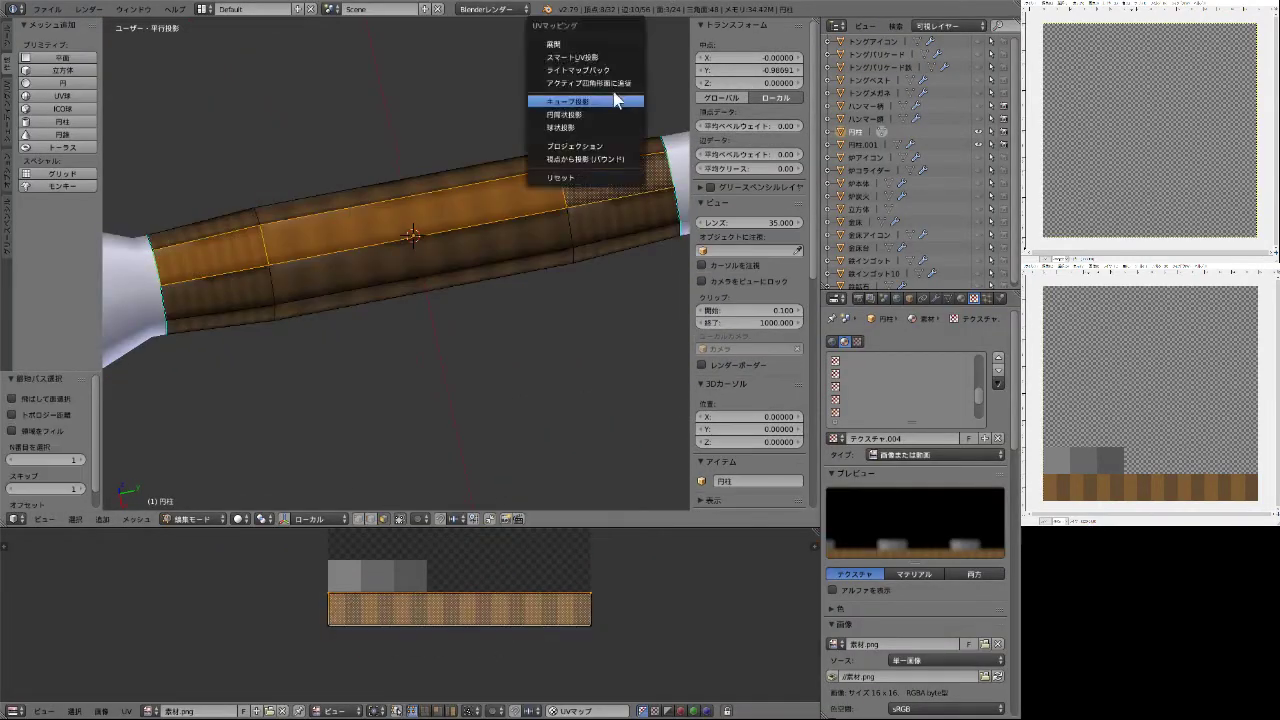
click(610, 100)
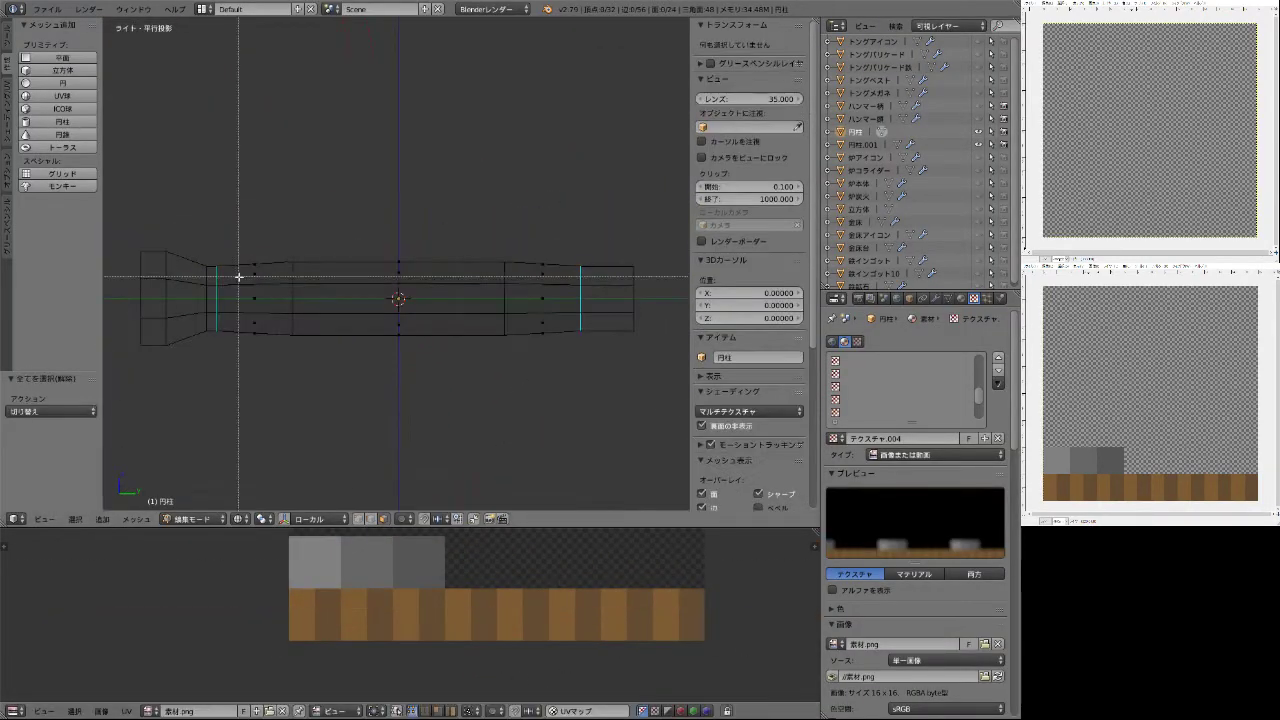
Select the handle's lengthwise face strip and rotate a duplicate of it by 90° about the 3D cursor in front view.
alt+click(239, 276)
click(241, 519)
click(300, 510)
key(KP_1)
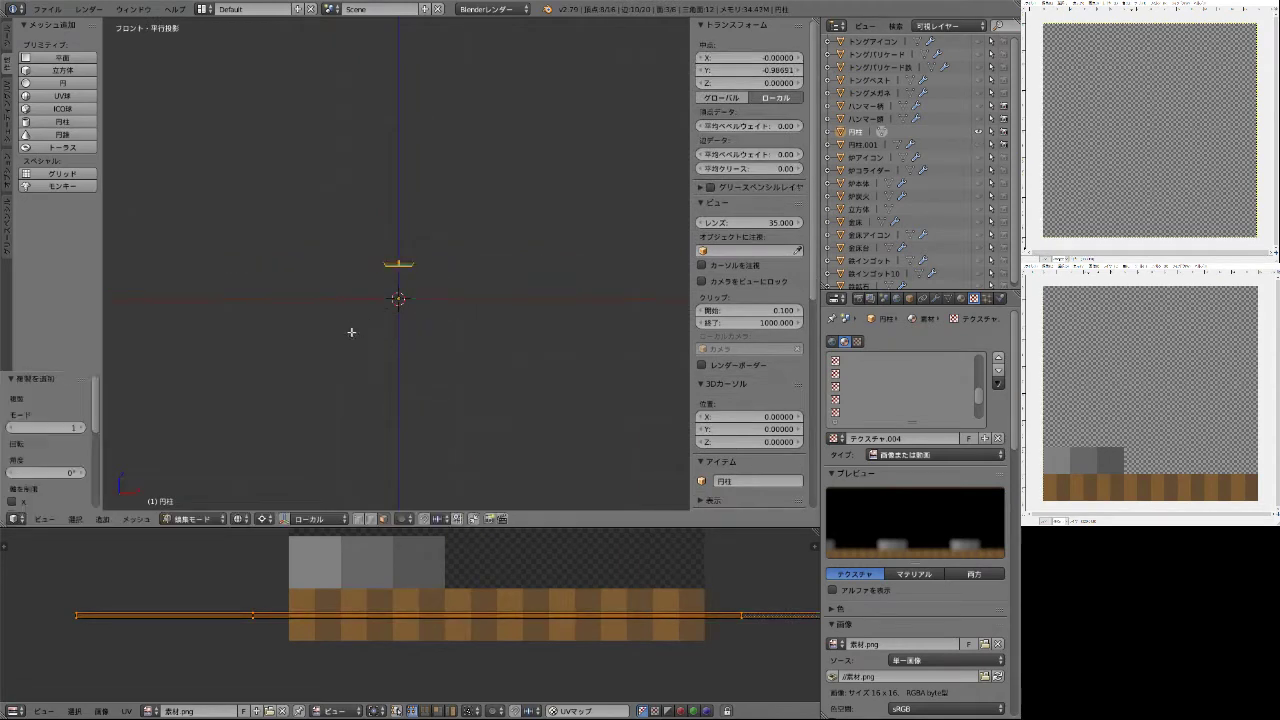
text(r90)
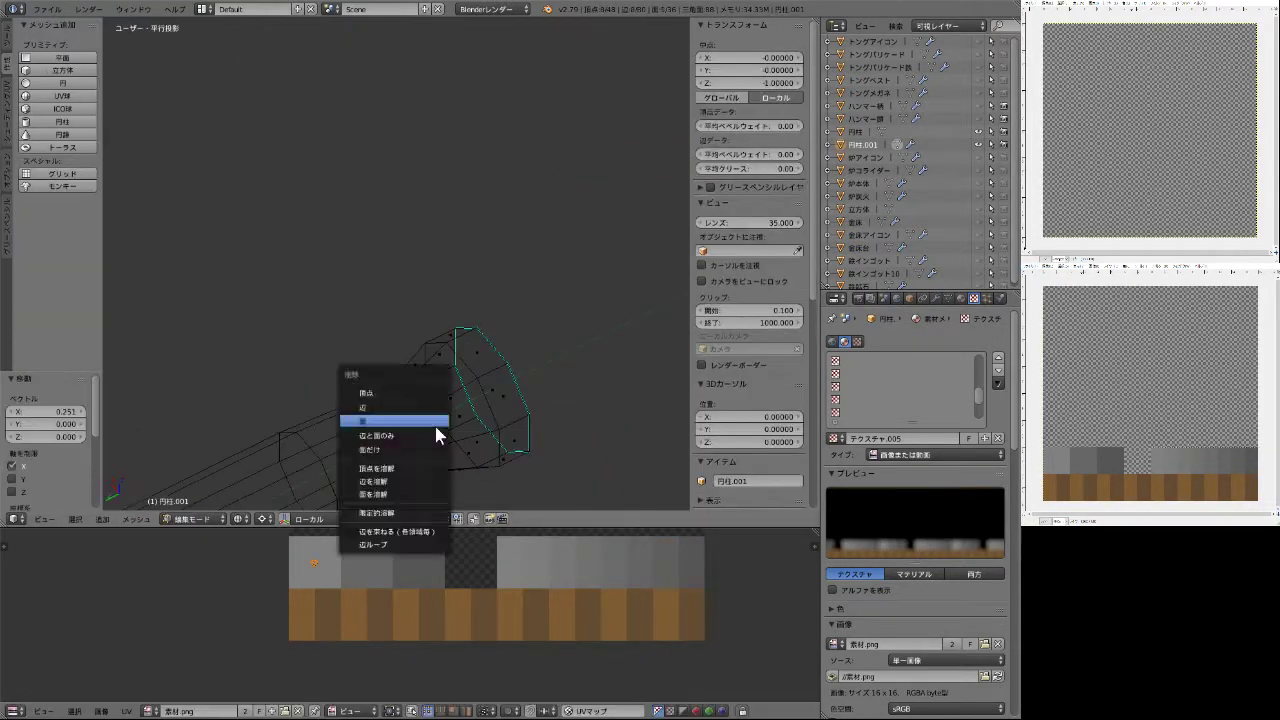
Delete the selected faces of the metal end cap, and open the metal part's material settings.
drag(306, 367, 500, 405)
key(s)
key(x)
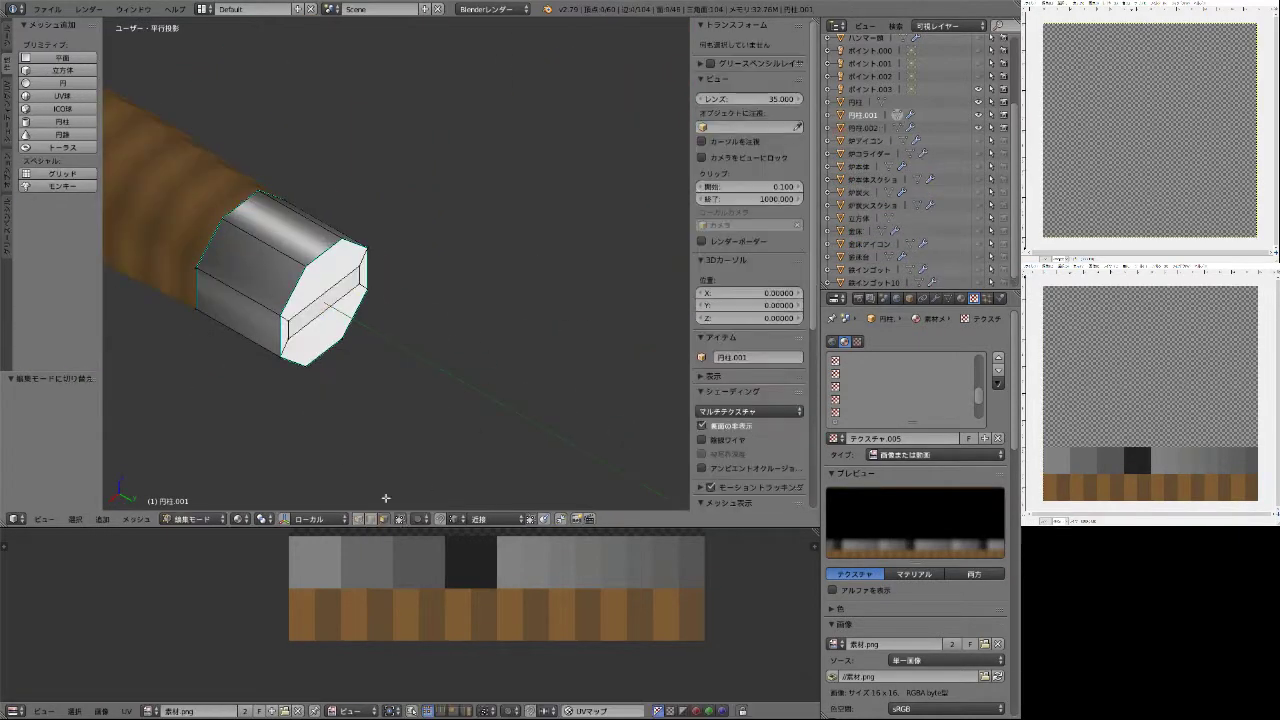
click(958, 299)
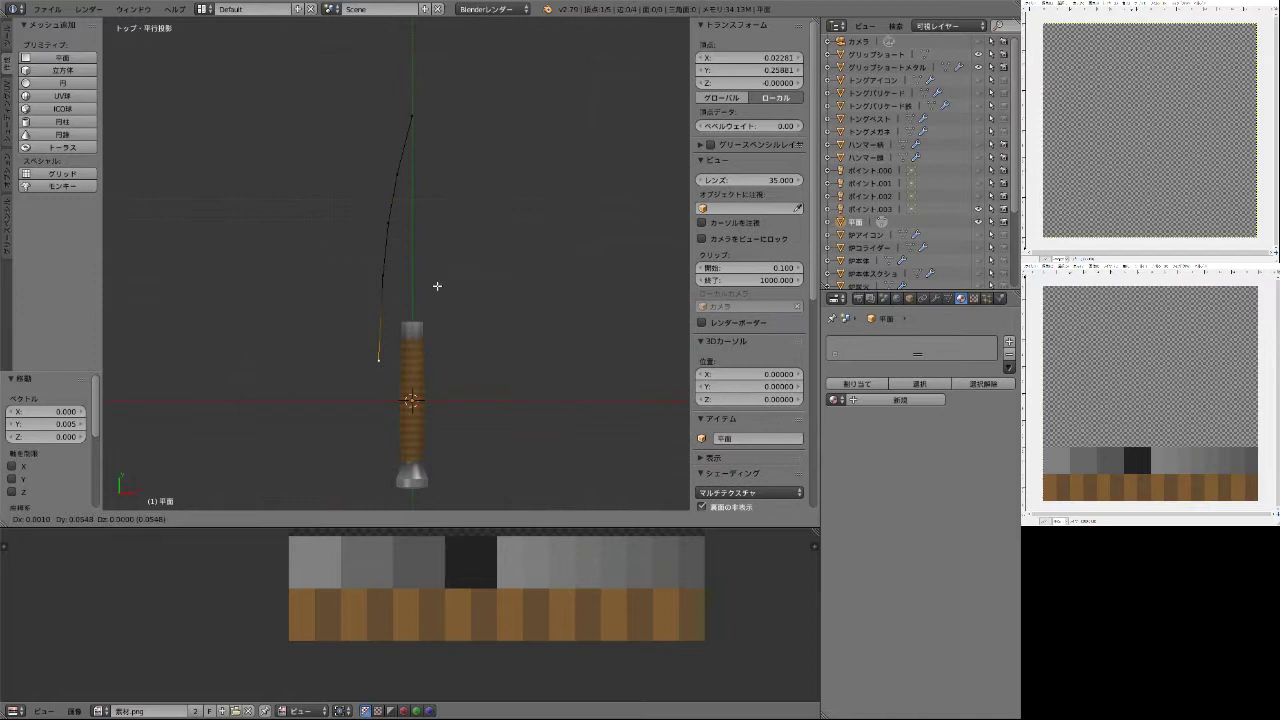
Place the lowest vertex of the blade's curved half outline and adjust a vertex midway along the curve in top view.
click(437, 286)
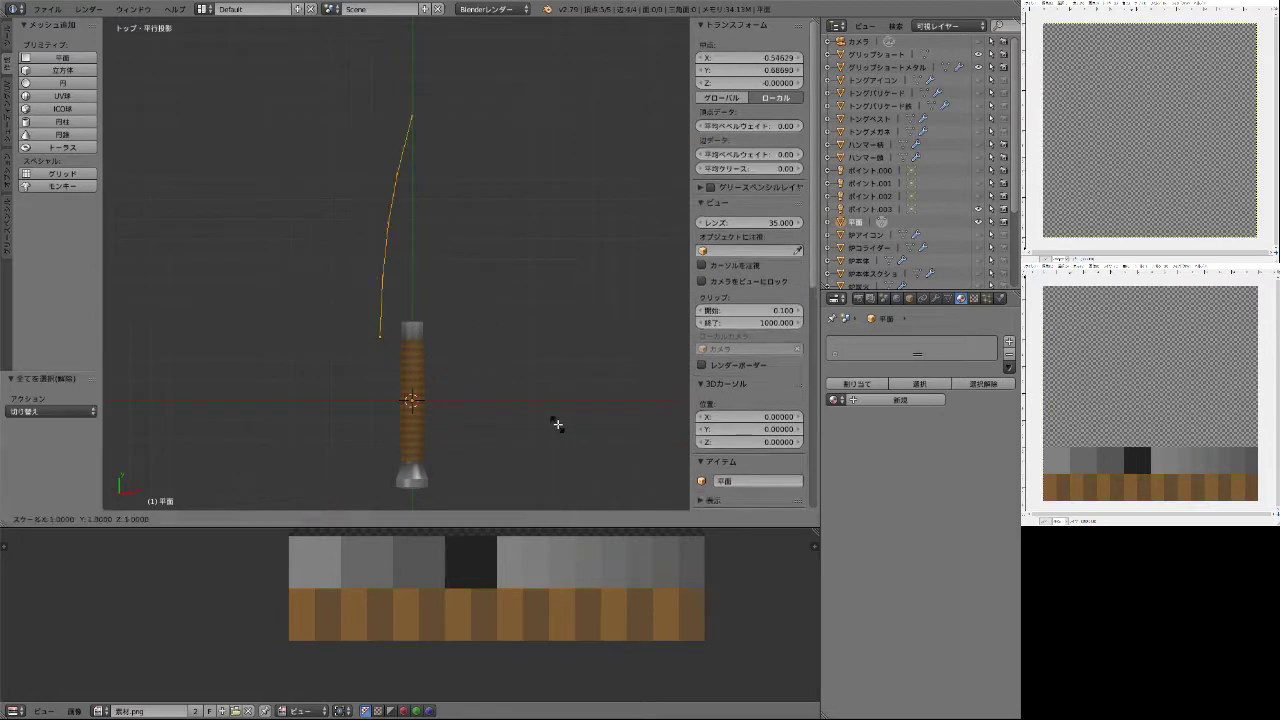
right_click(383, 268)
key(g)
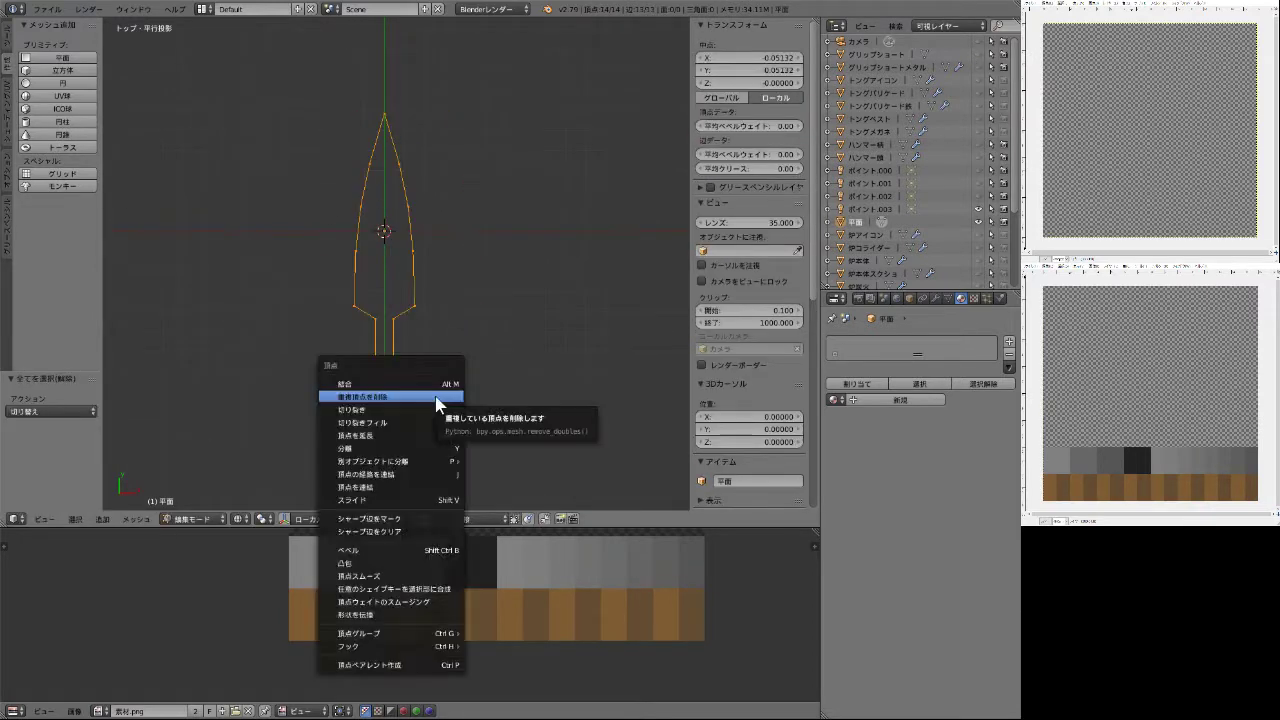
Remove duplicate vertices from the mirrored blade outline, and move a vertex of its curved edge along Y.
click(423, 400)
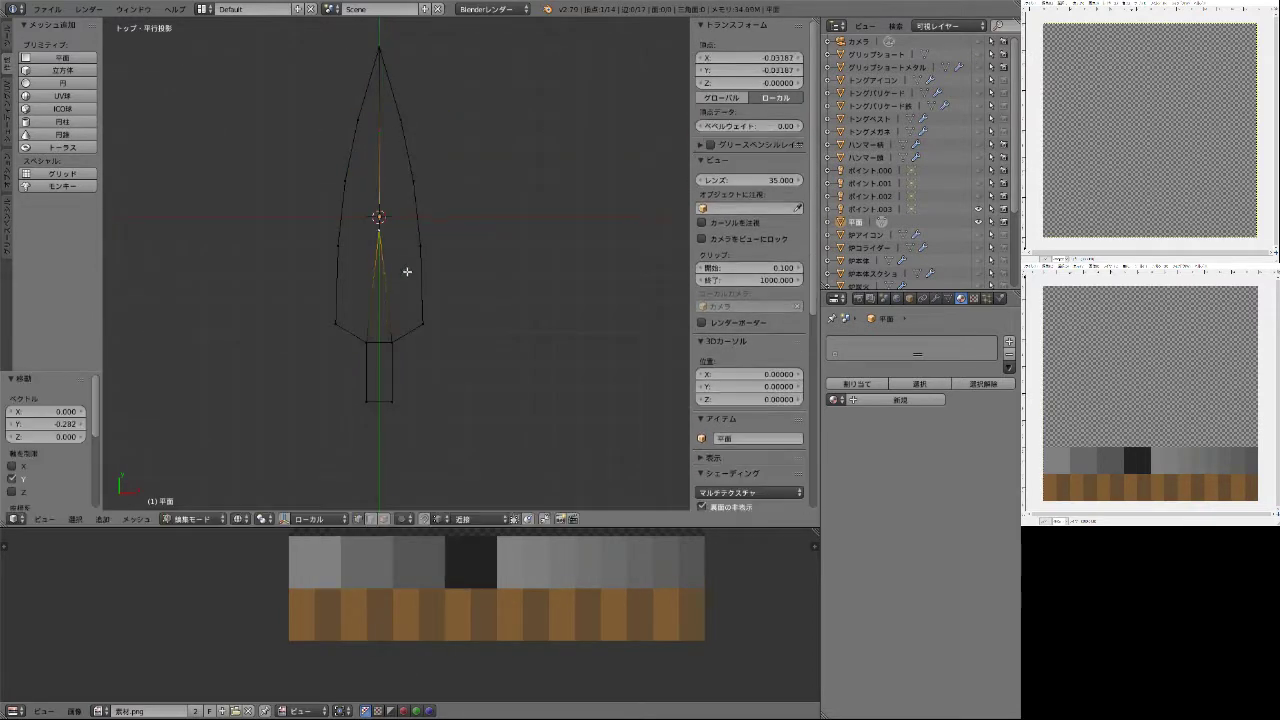
right_click(412, 182)
key(g)
key(y)
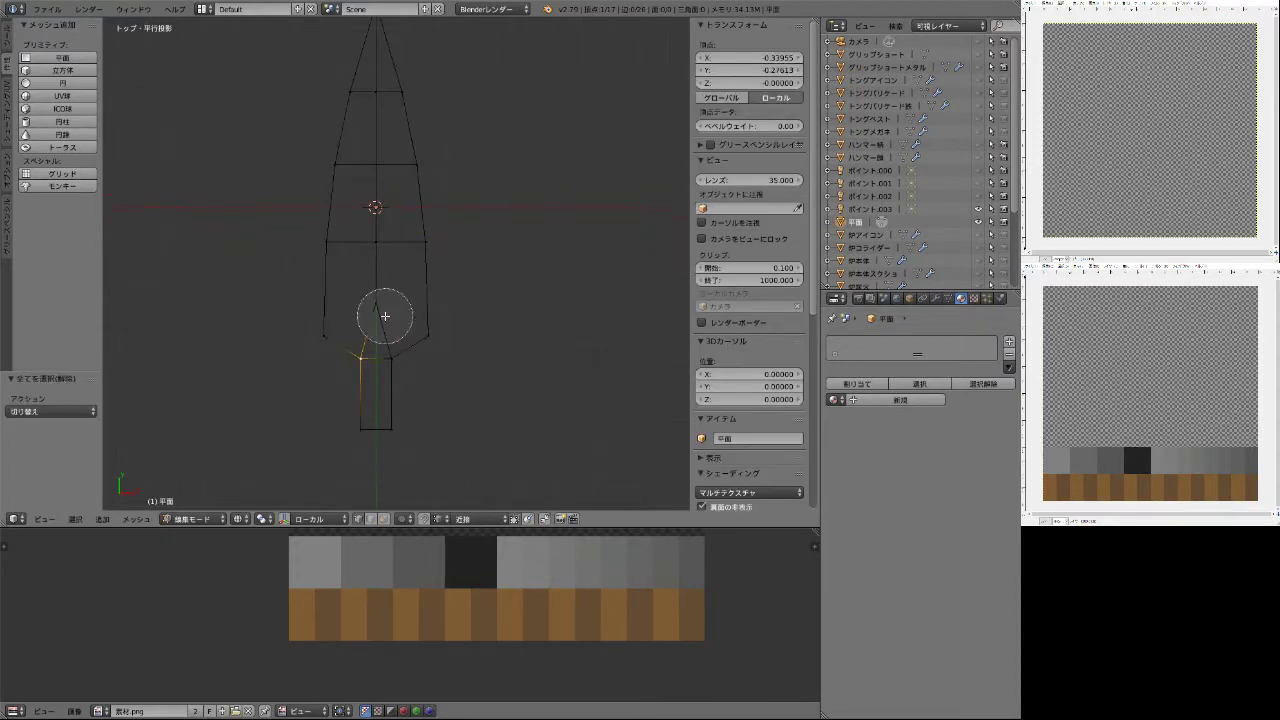
Raise the blade's centre ridge vertex by about 0.005 along Z in side view.
key(KP_3)
key(g)
key(z)
click(464, 256)
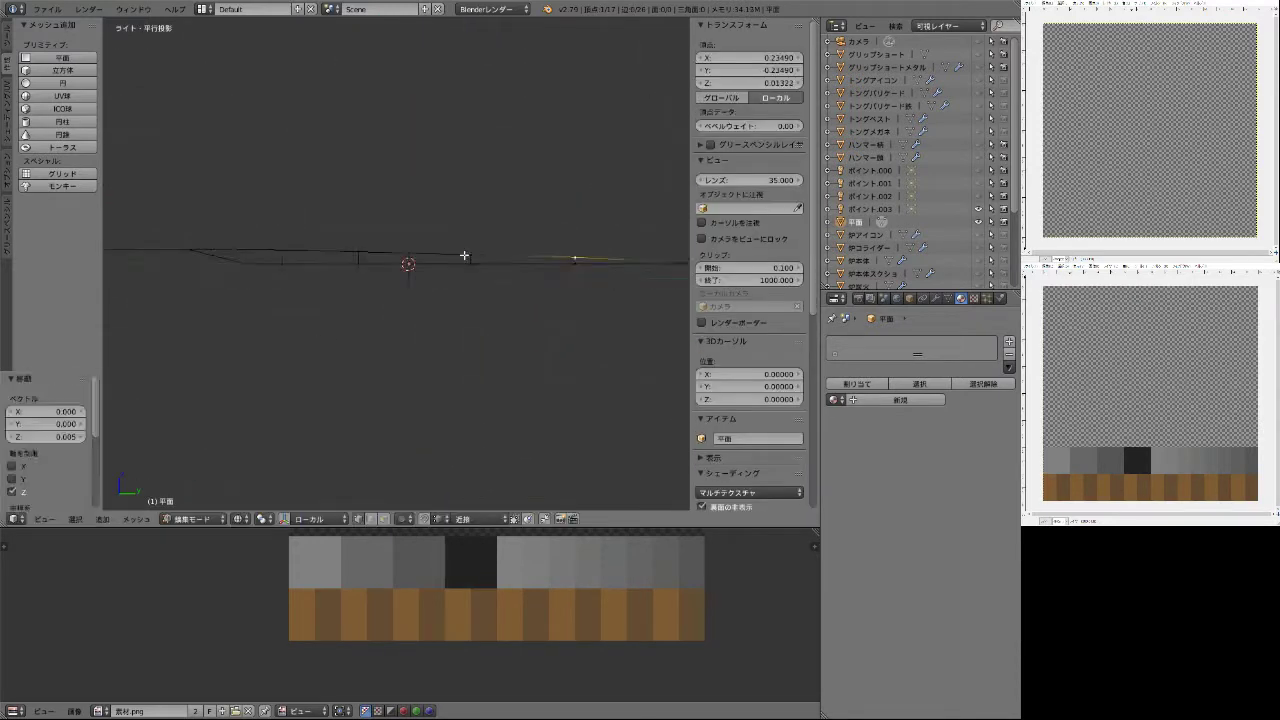
Select the entire blade mesh and remove its duplicate vertices.
middle_drag(464, 256, 508, 363)
key(a)
key(ctrl+v)
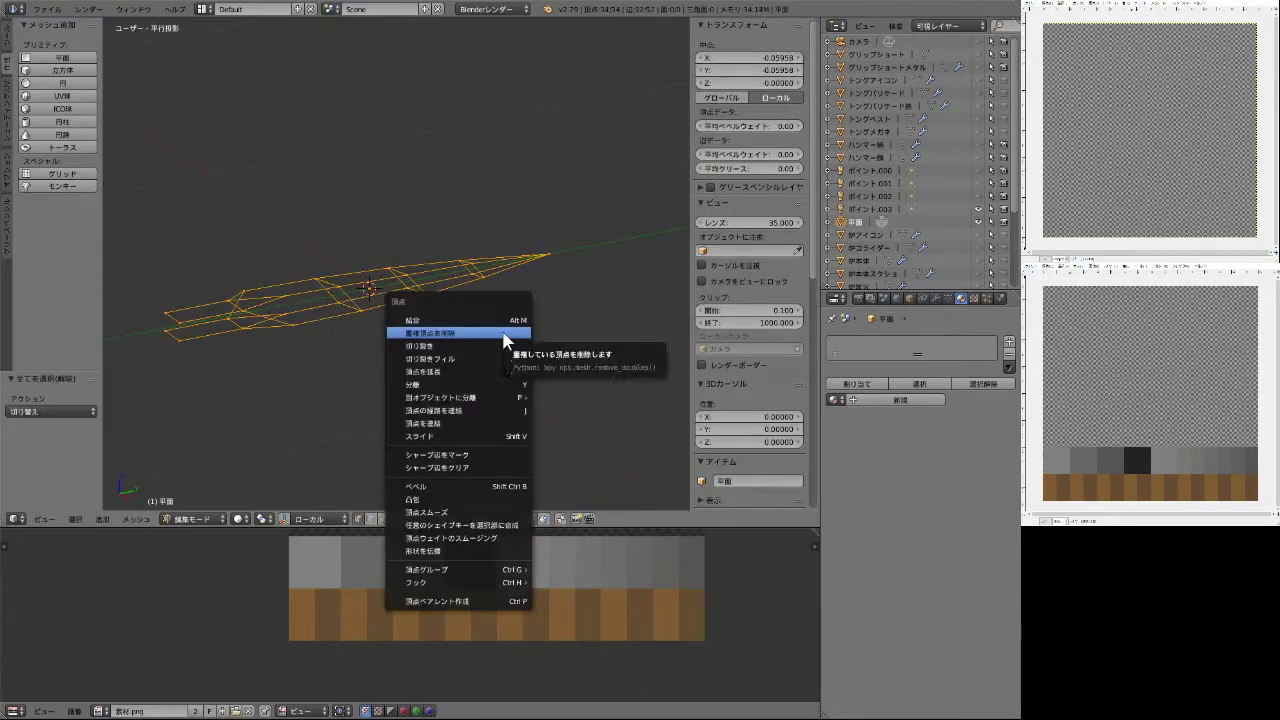
click(503, 333)
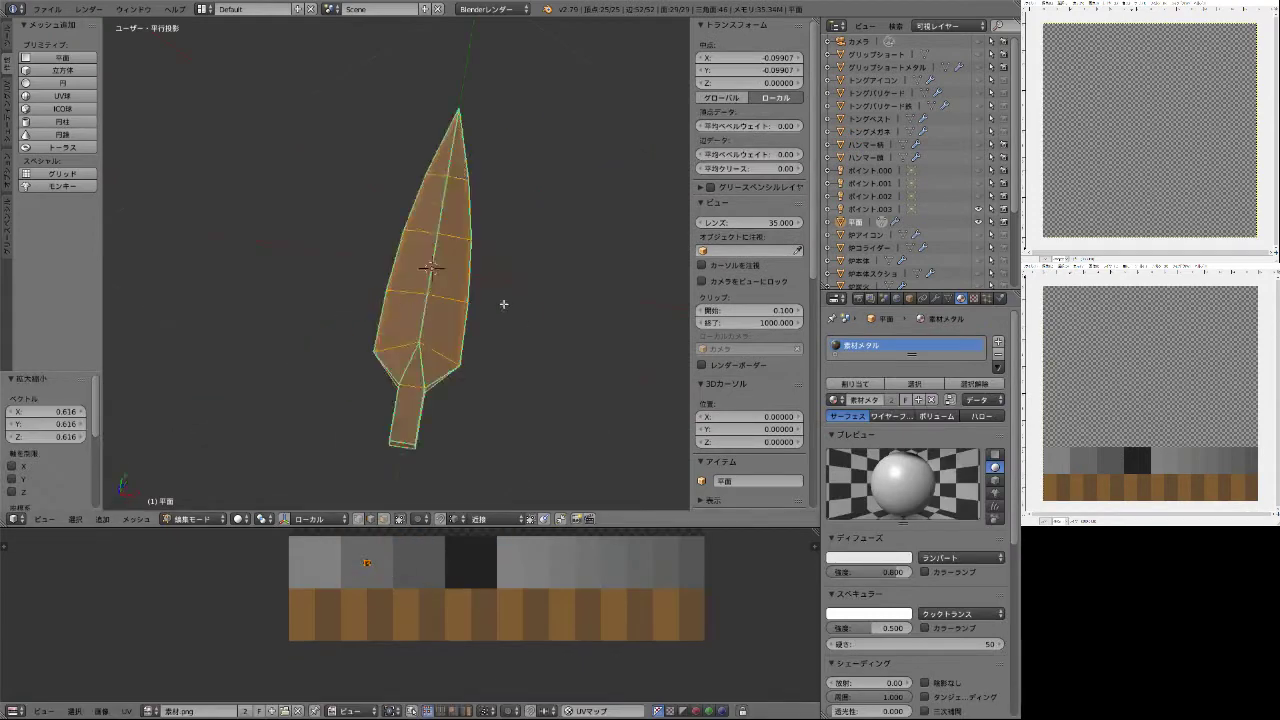
Scale the UVs of the blade's selected side along X over the grey gradient swatches.
key(s)
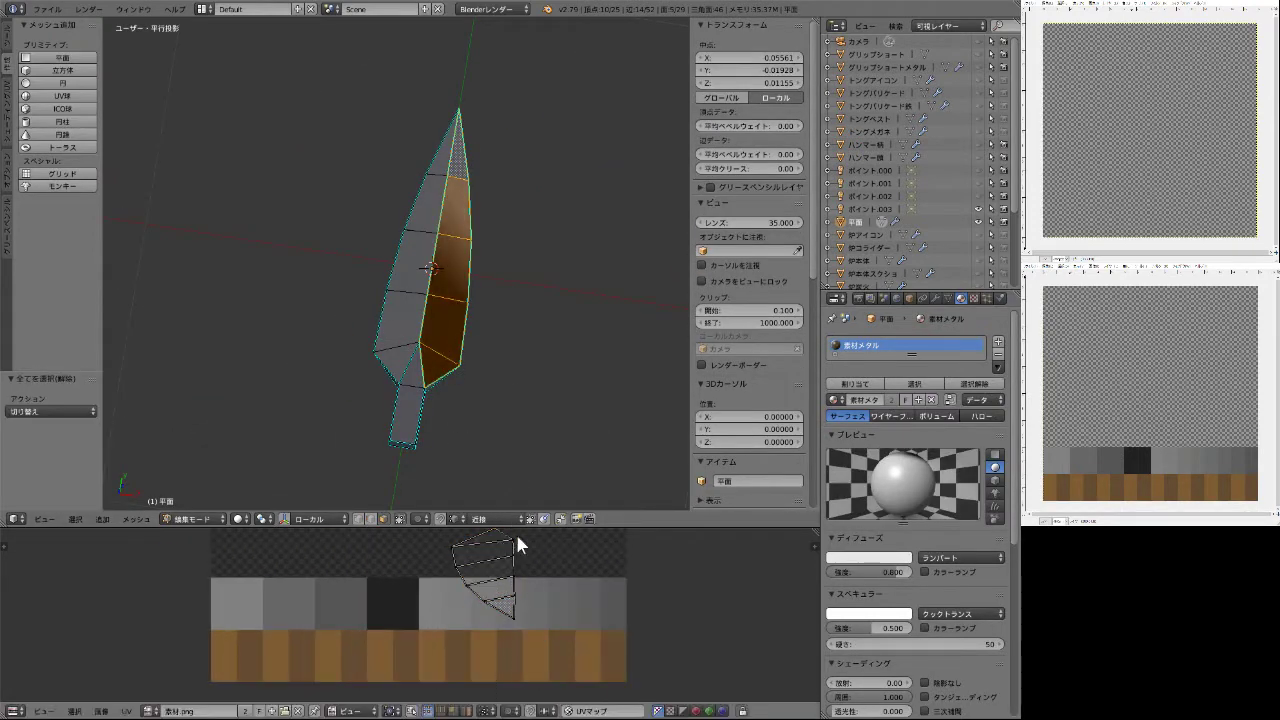
key(x)
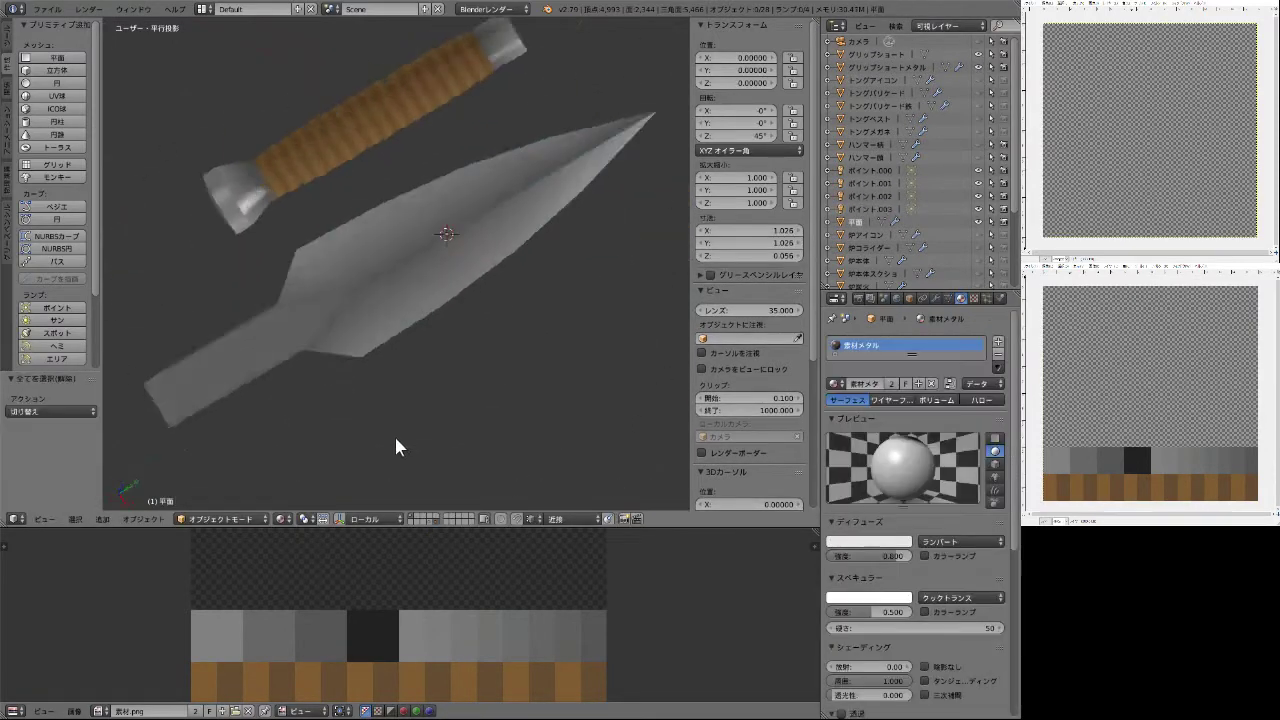
key(Tab)
key(a)
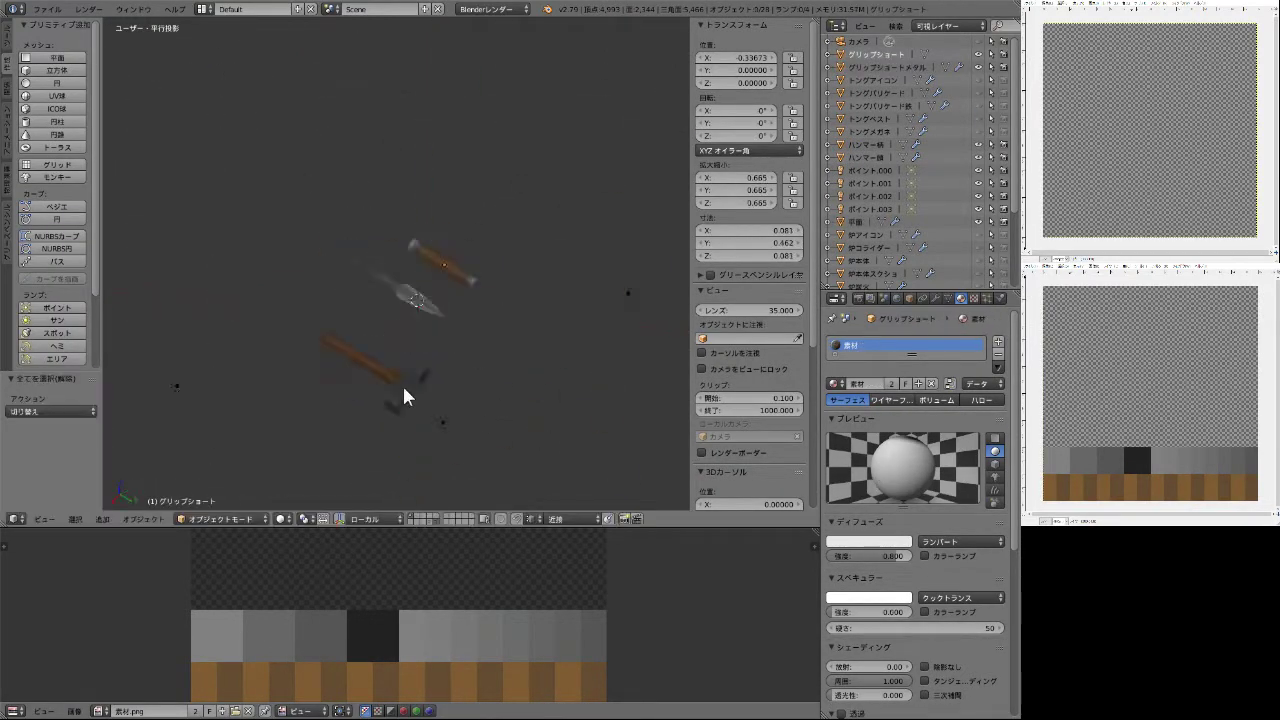
key(z)
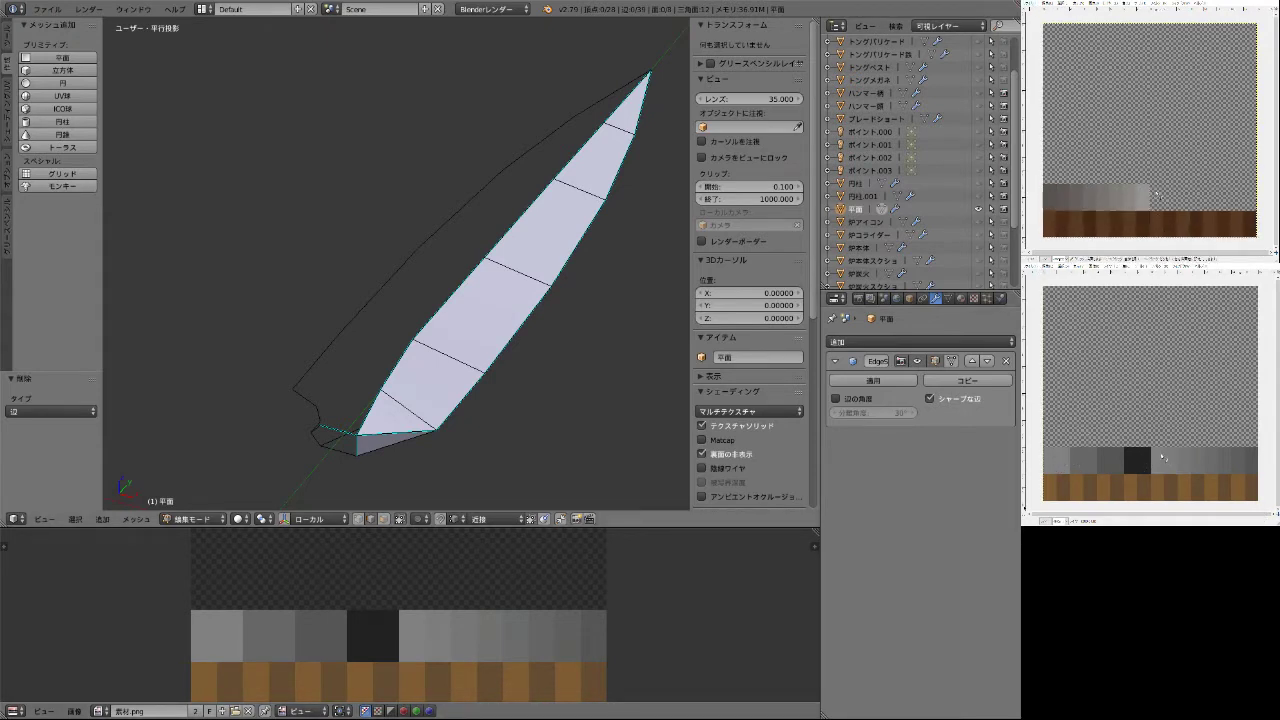
Give the dagger blade a new ダガーメタル material with the ダガー.png image texture, and unwrap the whole blade mesh.
click(961, 298)
click(973, 298)
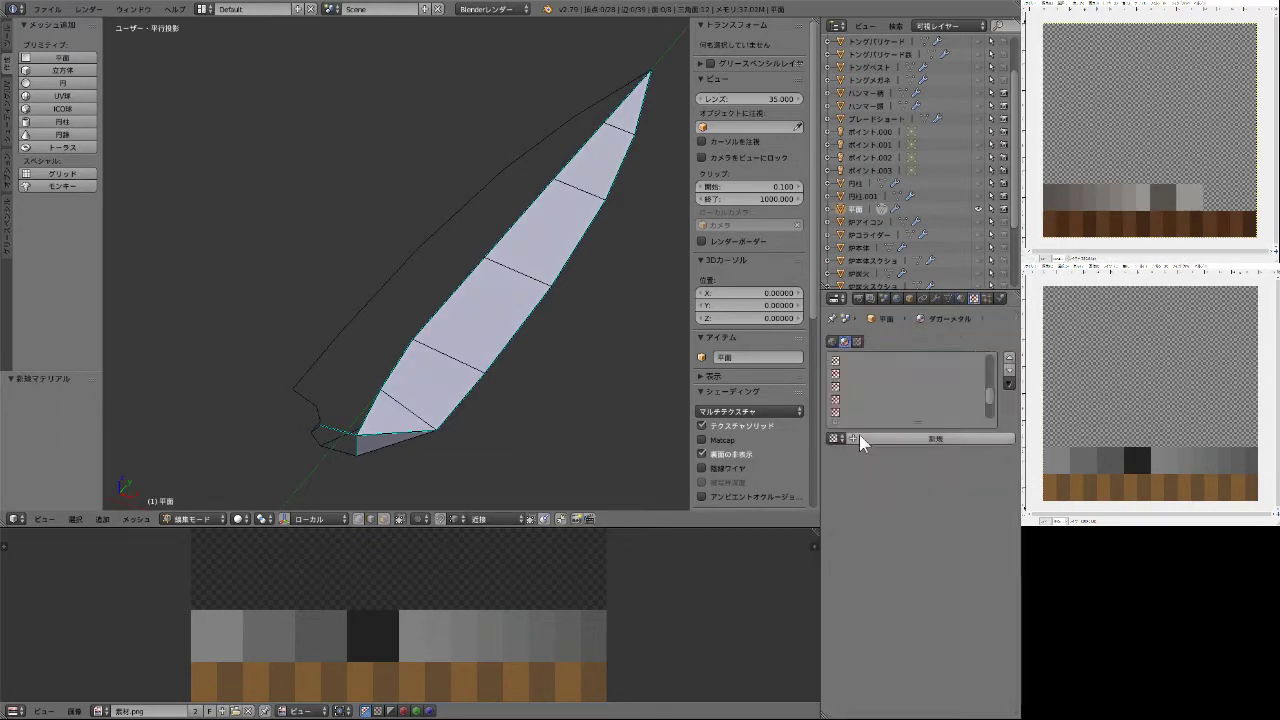
key(a)
key(u)
click(512, 320)
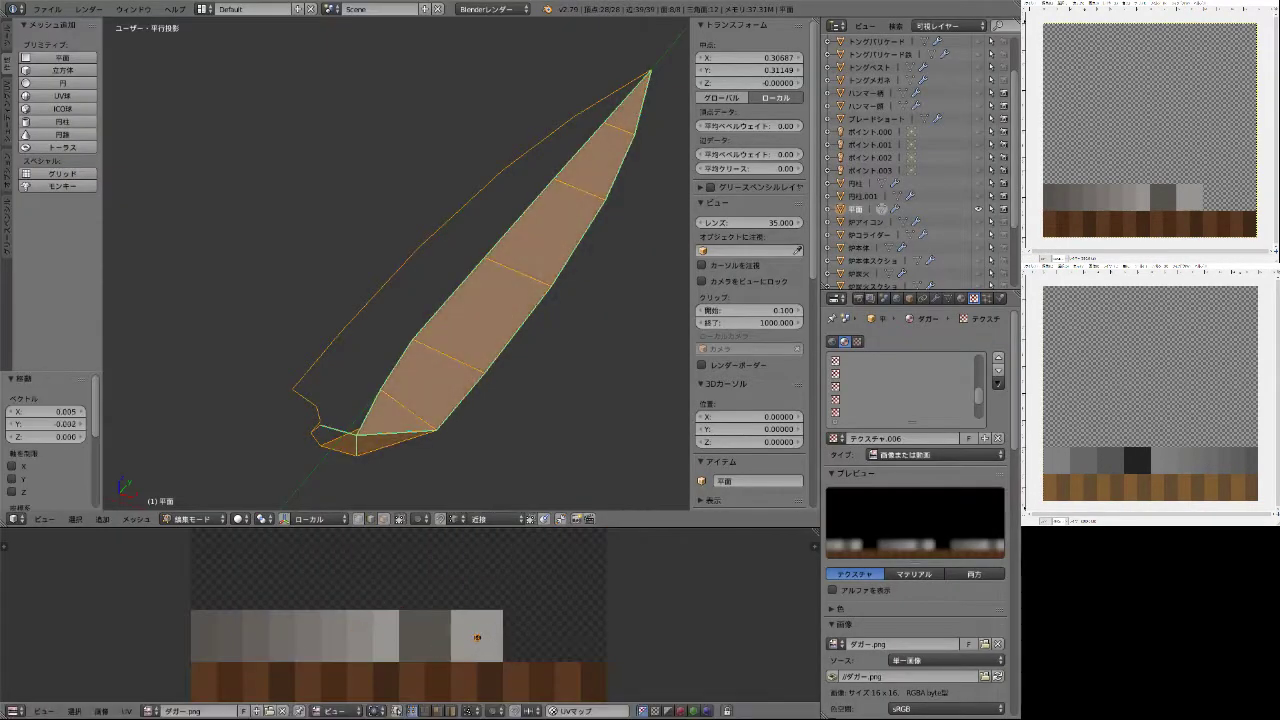
Select the blade's long face strip, then scale and position its UVs over the ダガー.png grey gradient.
scroll(408, 616, up, 2)
click(527, 294)
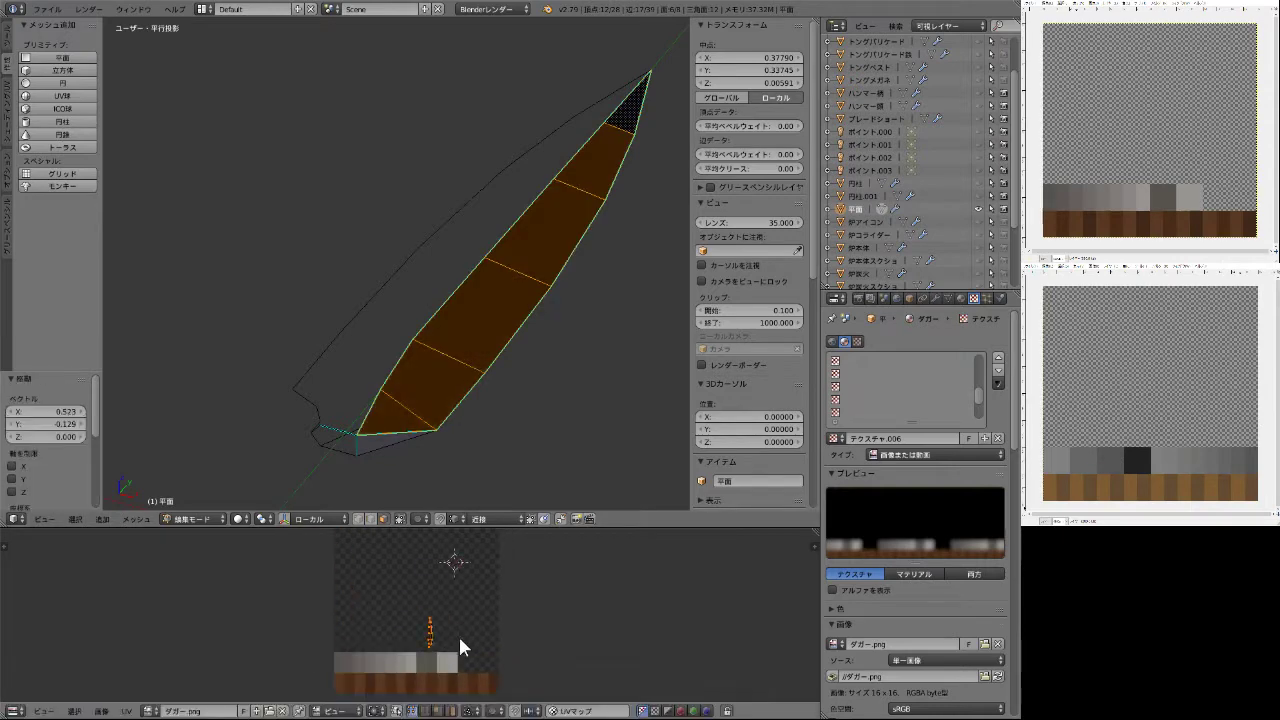
key(s)
click(487, 384)
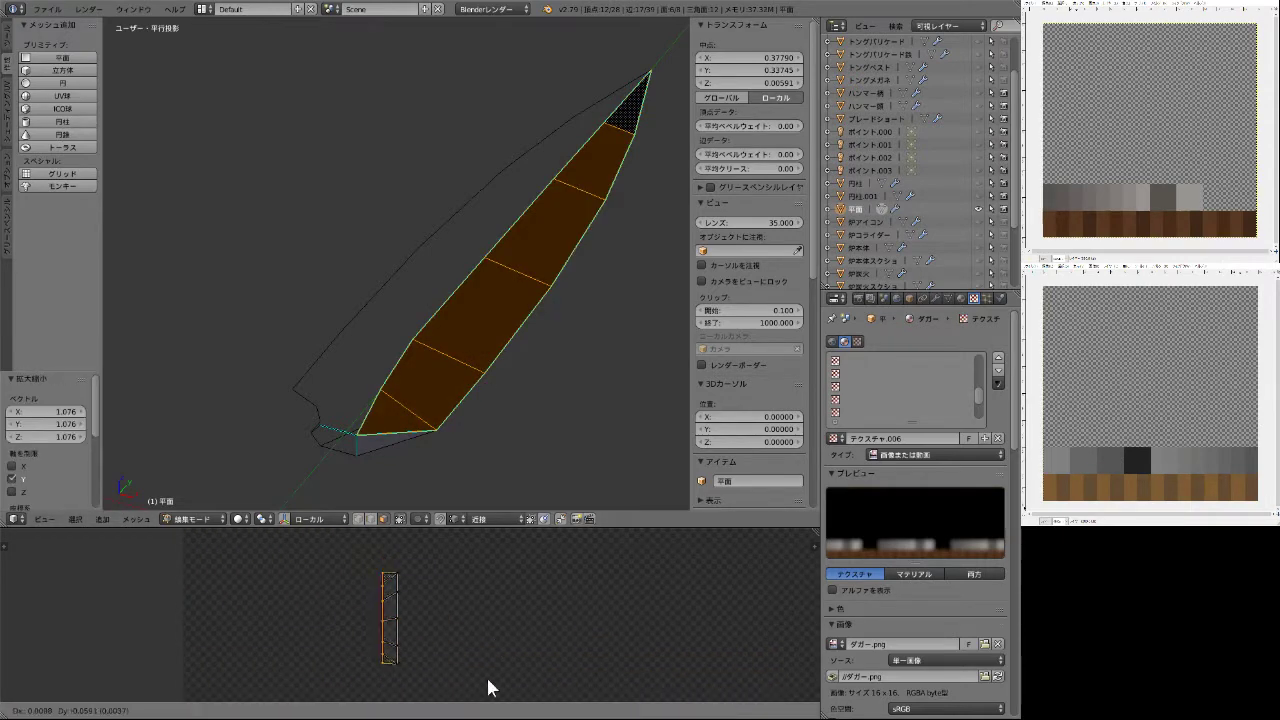
click(418, 632)
click(570, 645)
Mirror the selected blade faces along Z.
key(Tab)
middle_drag(450, 420, 483, 268)
key(Tab)
key(ctrl+m)
key(z)
key(Return)
Try to move the mirrored blade half along Z, and undo the last two changes.
key(g)
key(z)
middle_drag(499, 329, 371, 249)
key(Escape)
key(ctrl+z)
key(ctrl+z)
Examine the dagger blade's base and thickness from the front, side and perspective angles.
scroll(400, 274, up, 5)
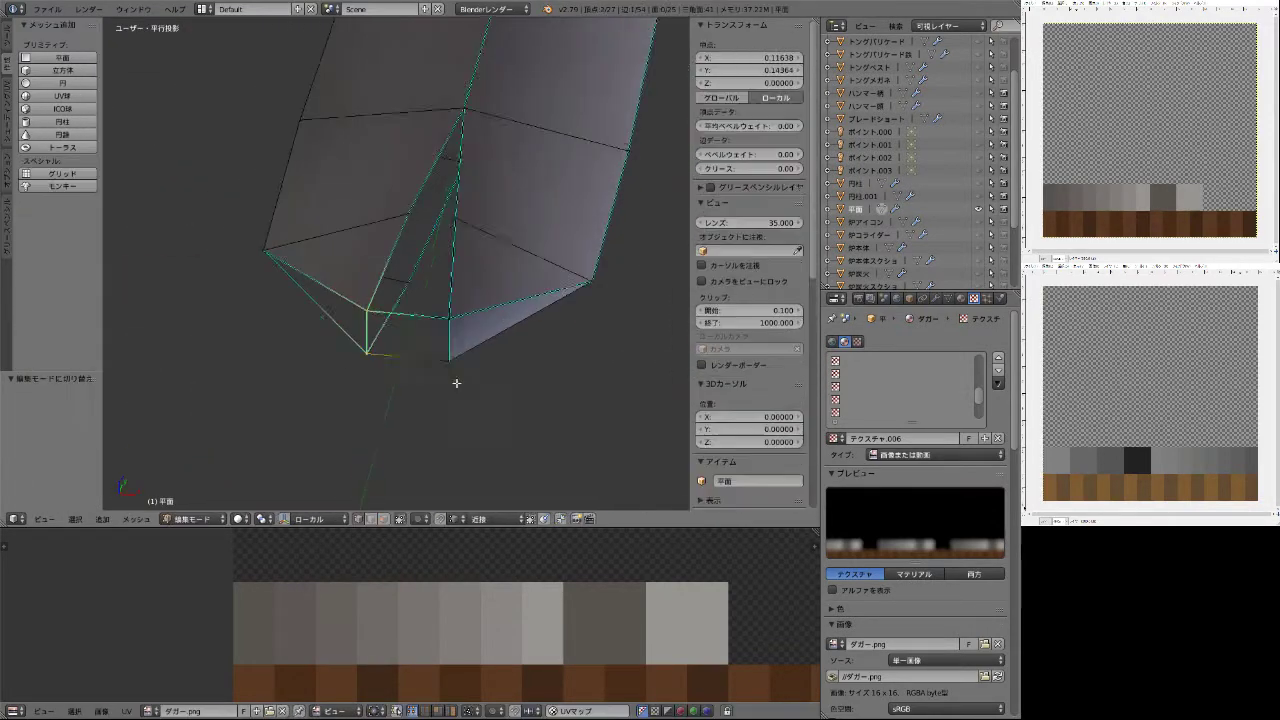
middle_drag(511, 280, 589, 329)
key(KP_1)
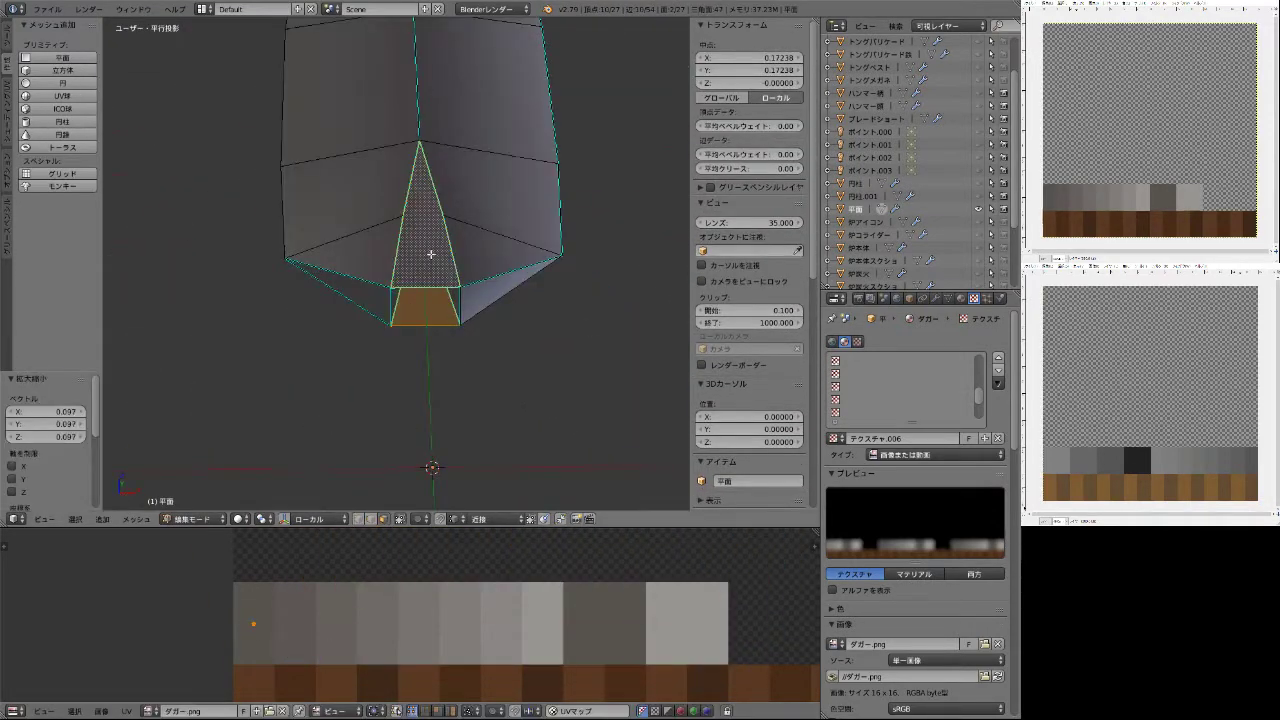
key(KP_3)
key(a)
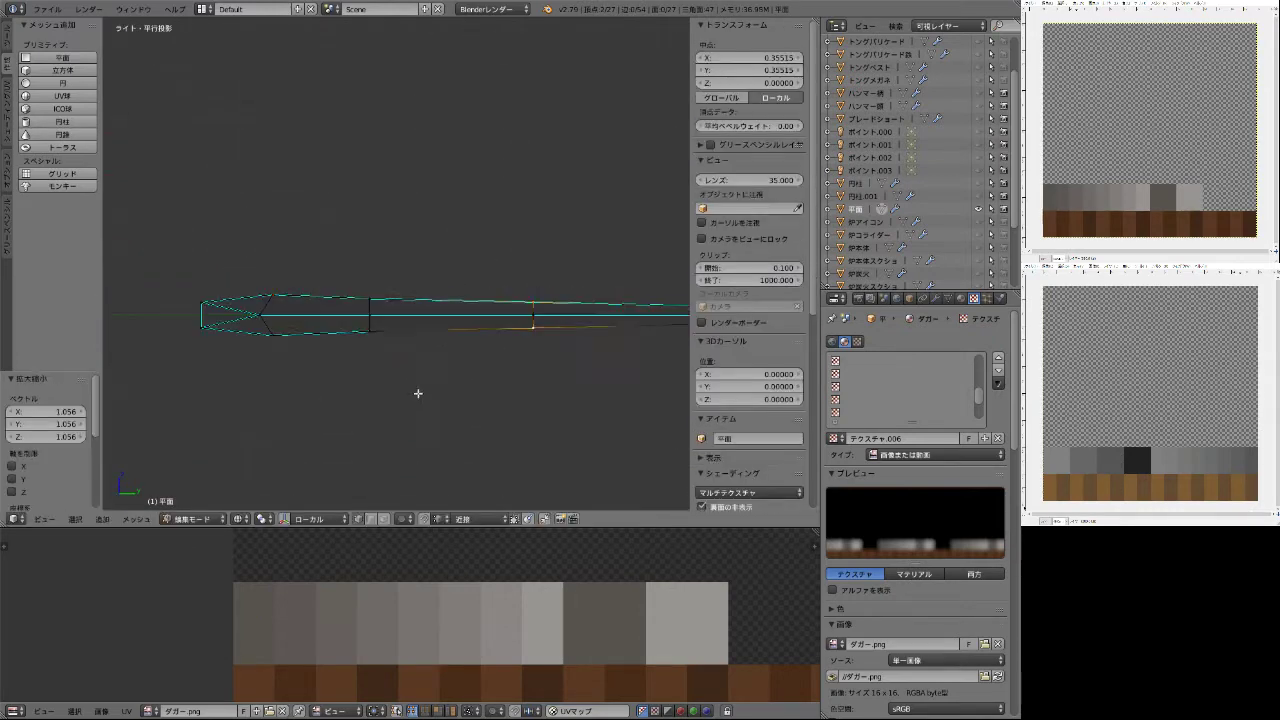
key(Tab)
mouse_move(326, 346)
middle_down()
mouse_move(520, 417)
mouse_move(343, 366)
mouse_move(523, 354)
mouse_move(429, 391)
mouse_move(500, 251)
middle_up()
key(Tab)
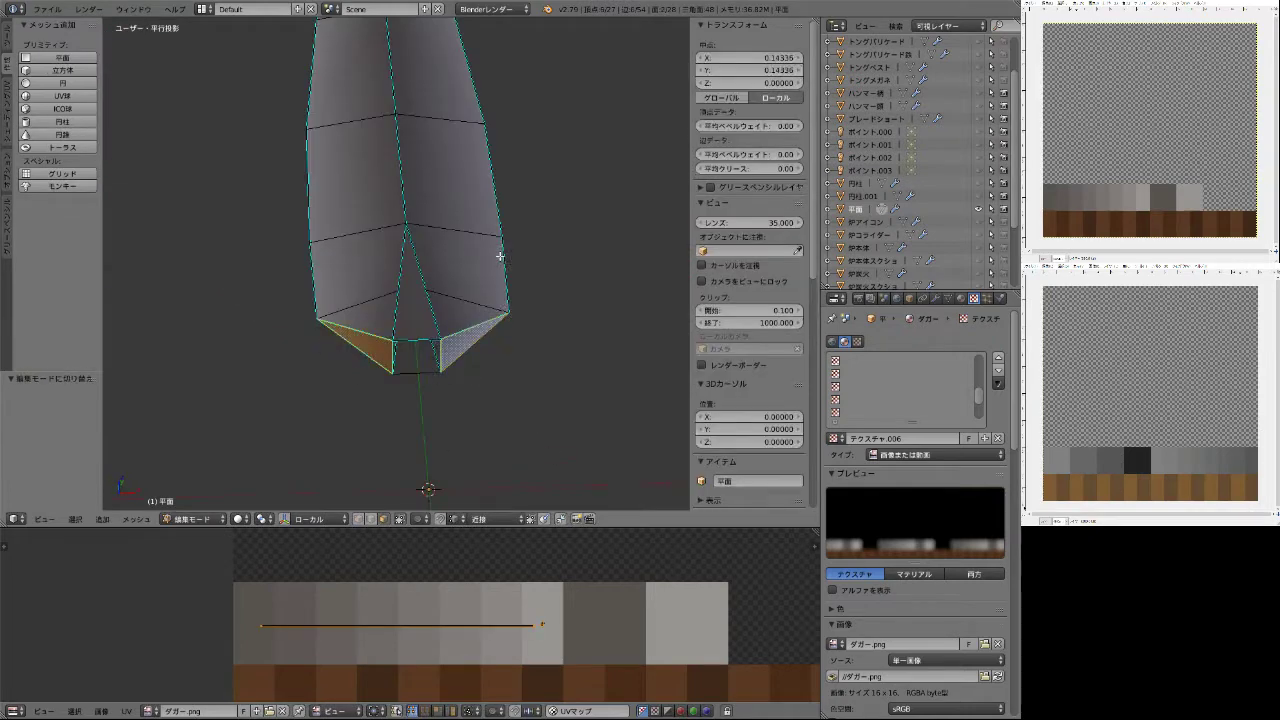
Scale the UVs of the two slanted faces at the blade's base over the grey gradient.
key(s)
click(600, 680)
key(Tab)
middle_drag(520, 440, 473, 386)
Unhide the 円柱 handle object, select it, and check its mesh beside the blade.
click(978, 184)
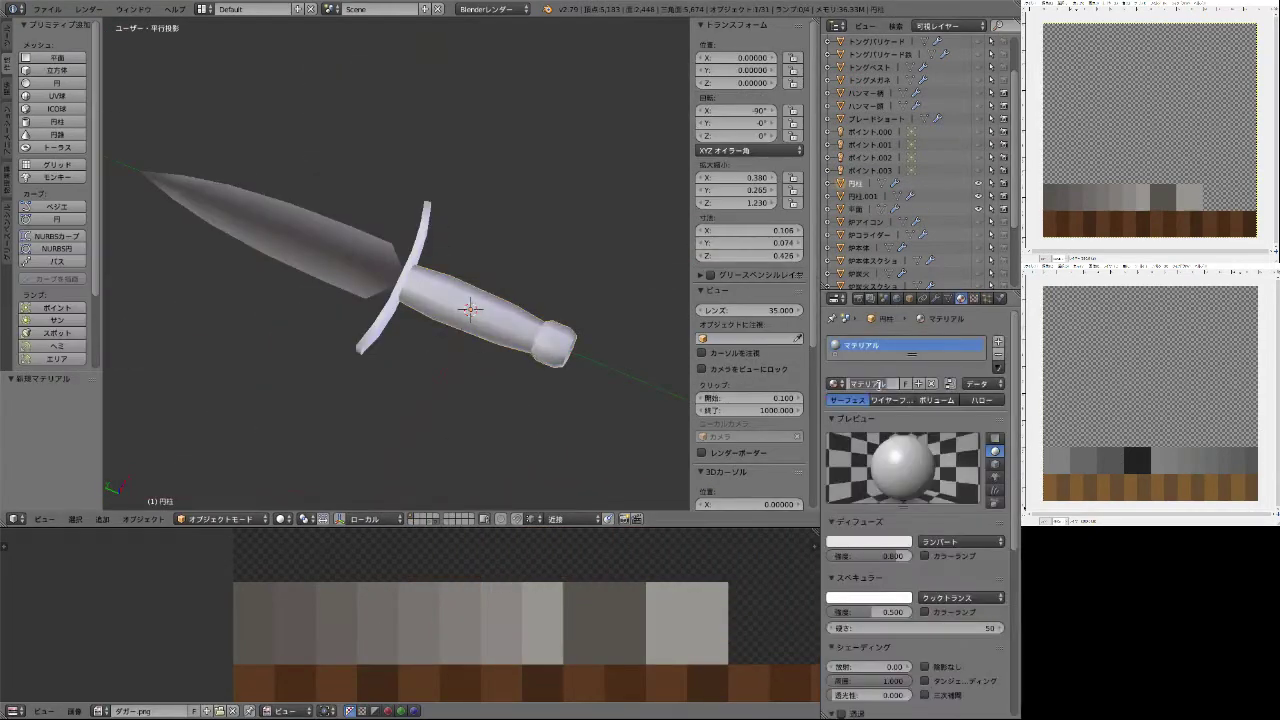
click(855, 183)
key(Tab)
scroll(500, 330, up, 3)
key(Tab)
key(a)
middle_drag(470, 340, 427, 405)
key(z)
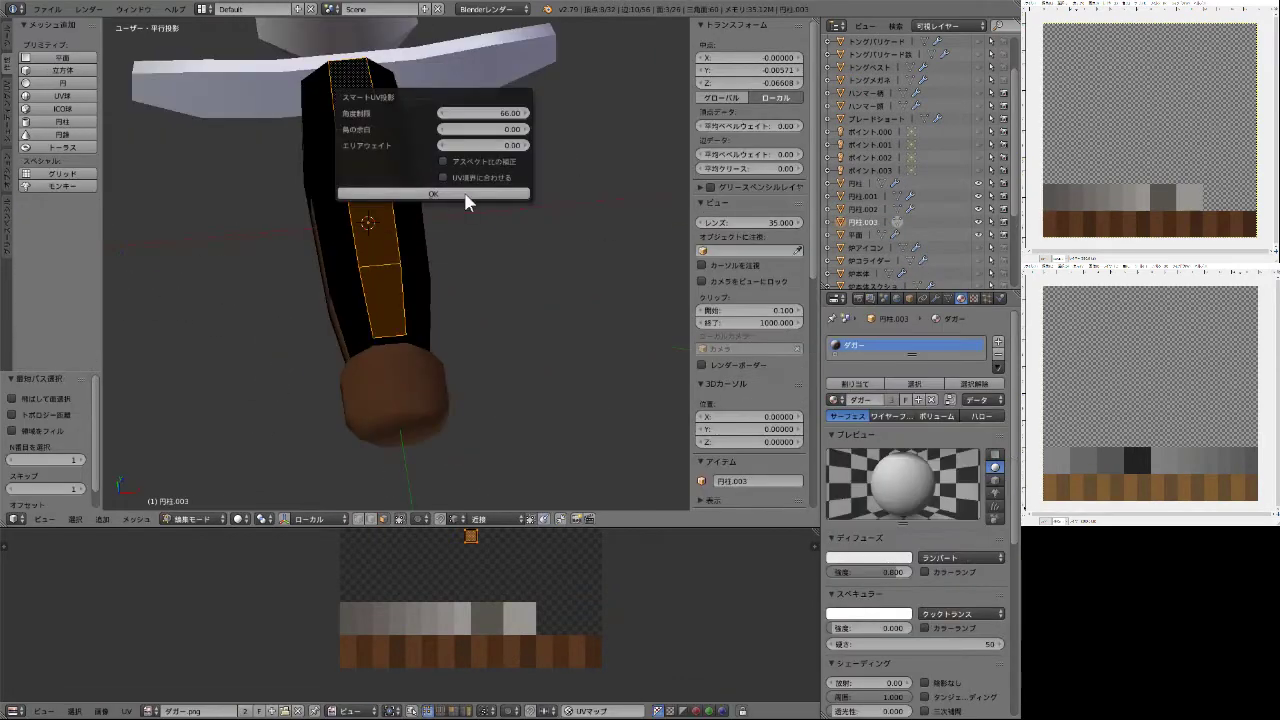
Scale the UVs of the grip's lengthwise face strip along Y to fit the brown wood swatches.
key(s)
key(y)
click(473, 601)
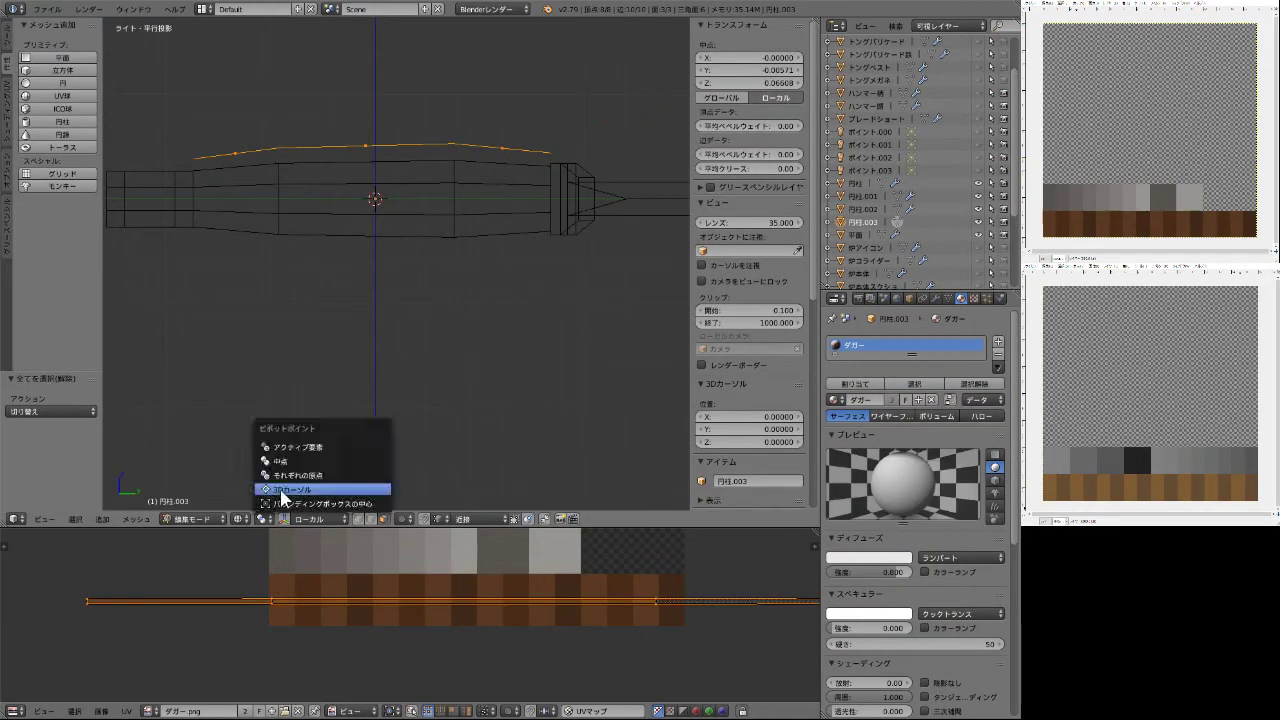
Set the pivot point to the 3D cursor for the grip strip, and view the grip with textured shading.
click(269, 487)
click(443, 520)
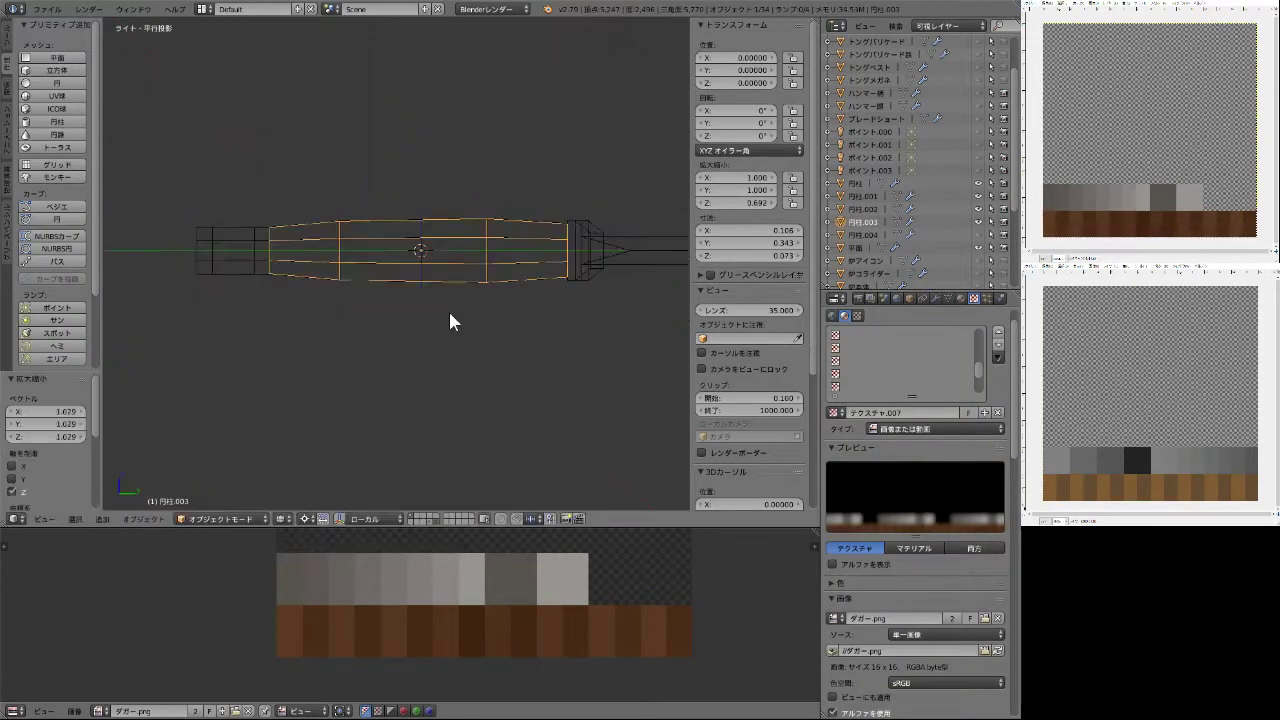
key(alt+z)
middle_drag(450, 321, 510, 356)
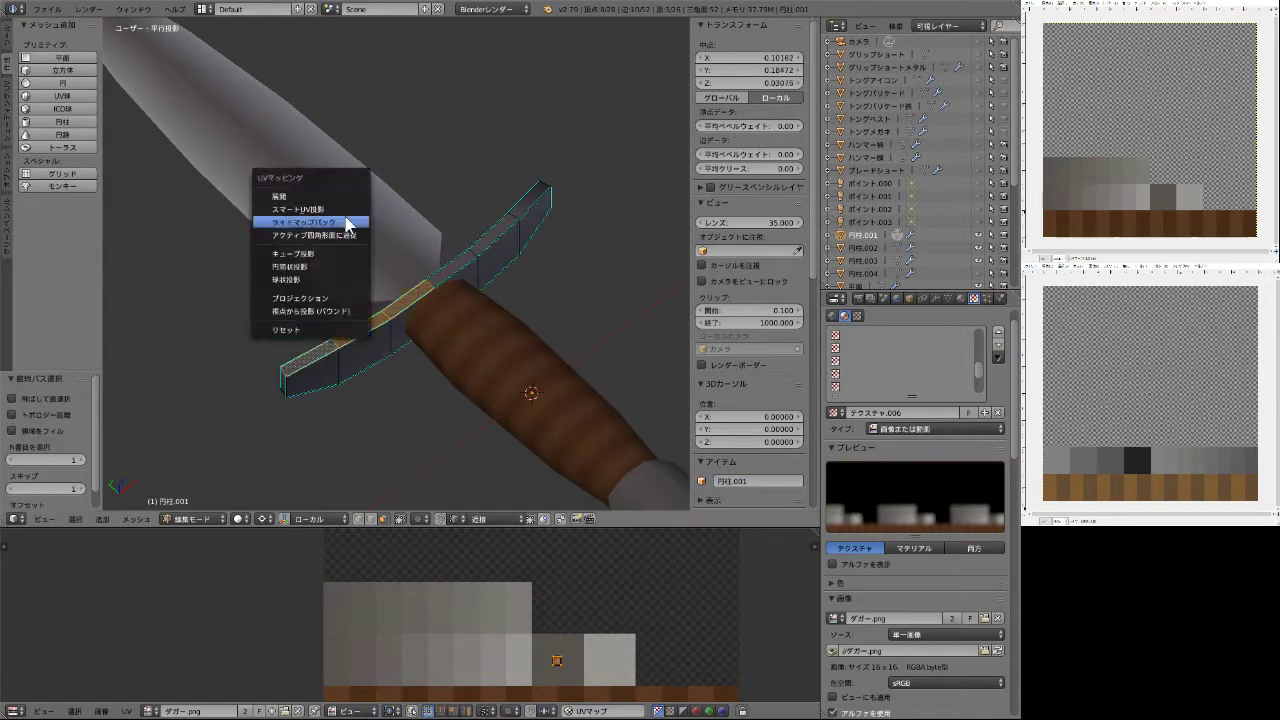
Unwrap the selected face strip of the dagger's crossguard.
click(346, 222)
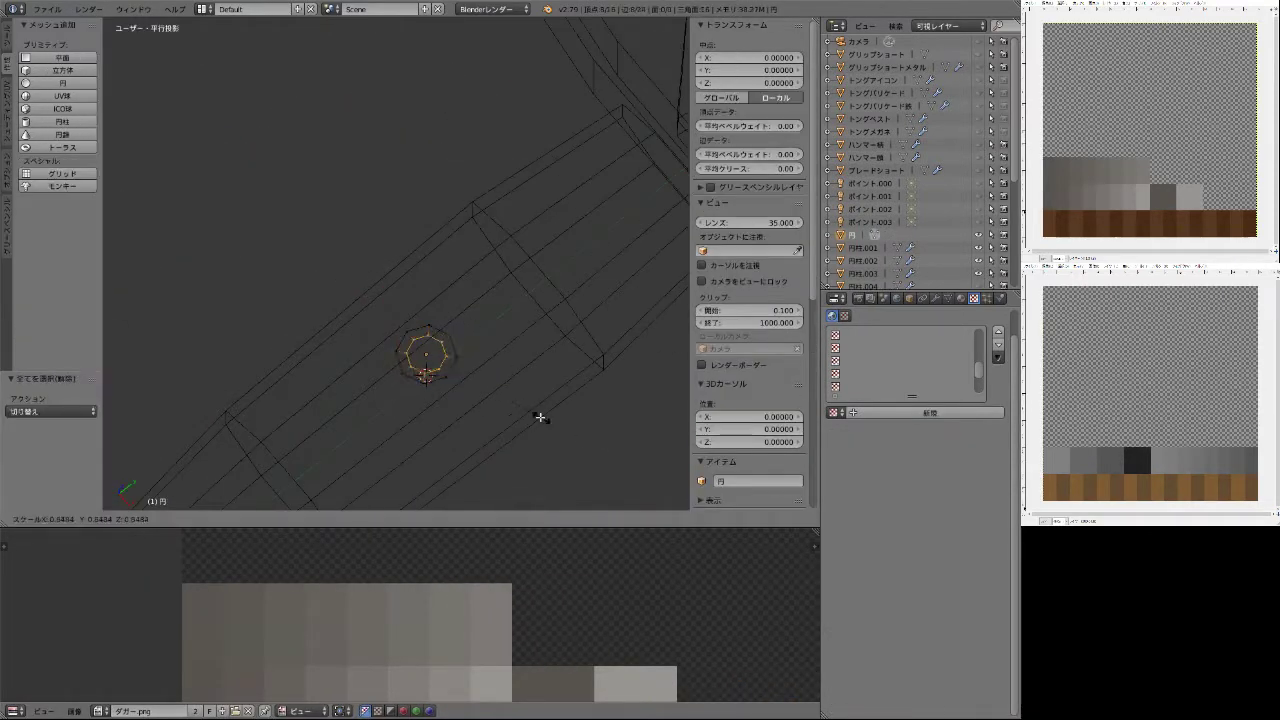
Shape the round bevelled stud and scale it to fit on the dagger's handle near the crossguard.
key(x)
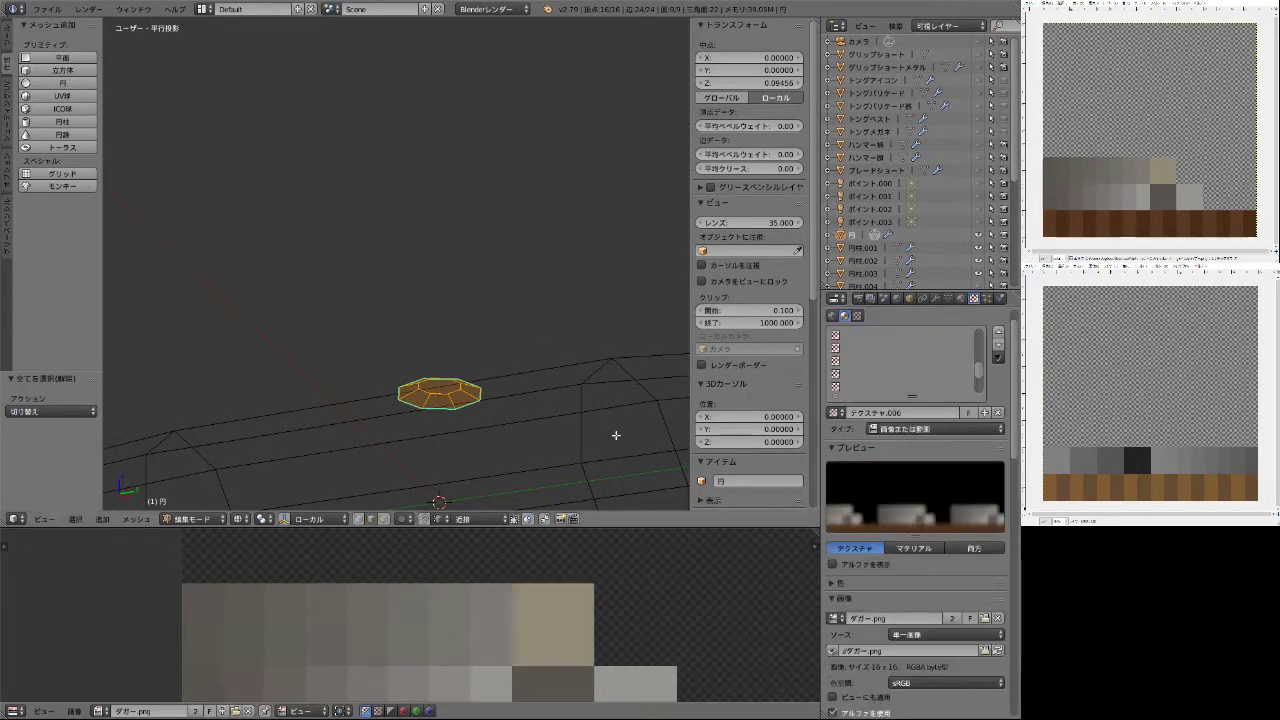
key(s)
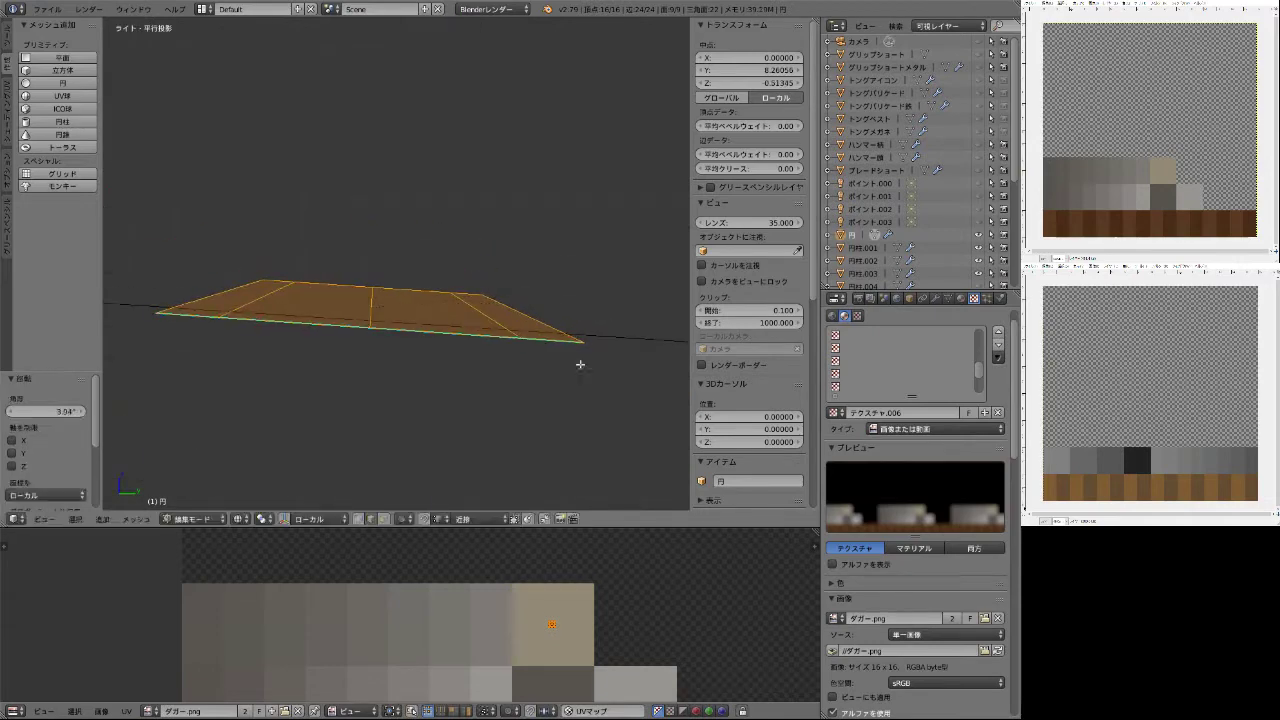
click(258, 519)
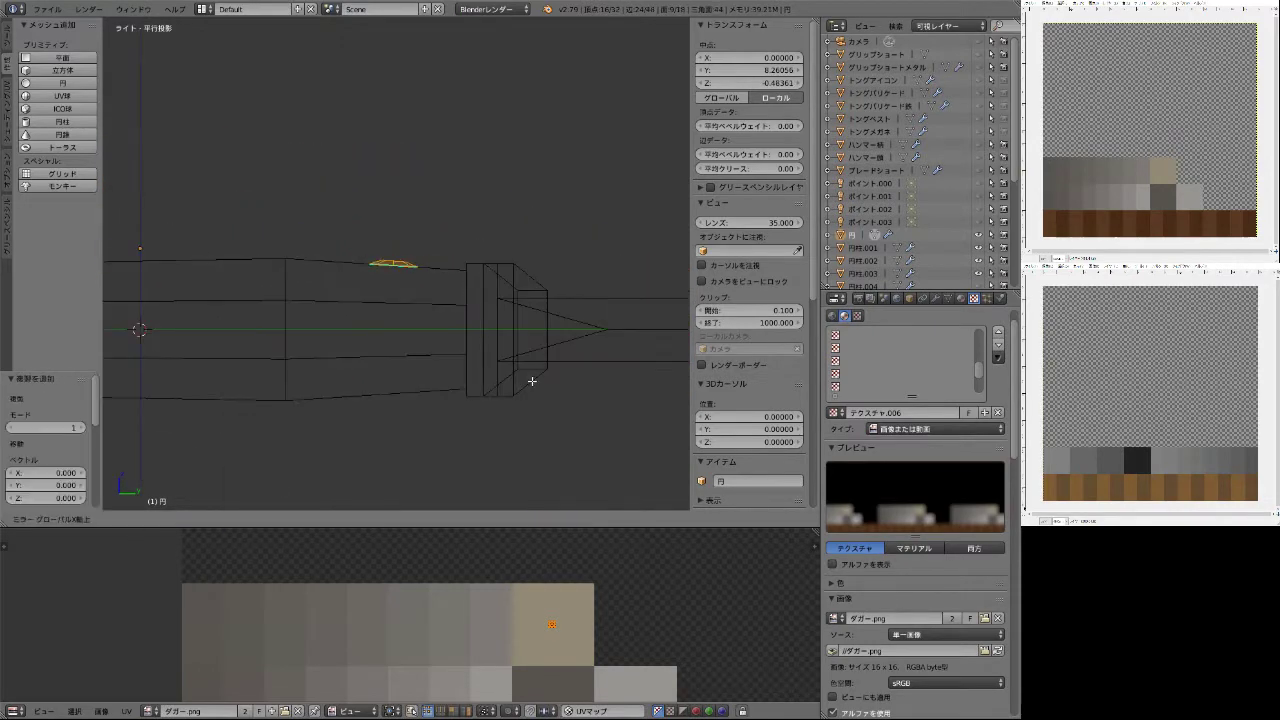
Mirror a duplicate of the stud to the handle's opposite side, and check the textured handle and crossguard.
click(263, 519)
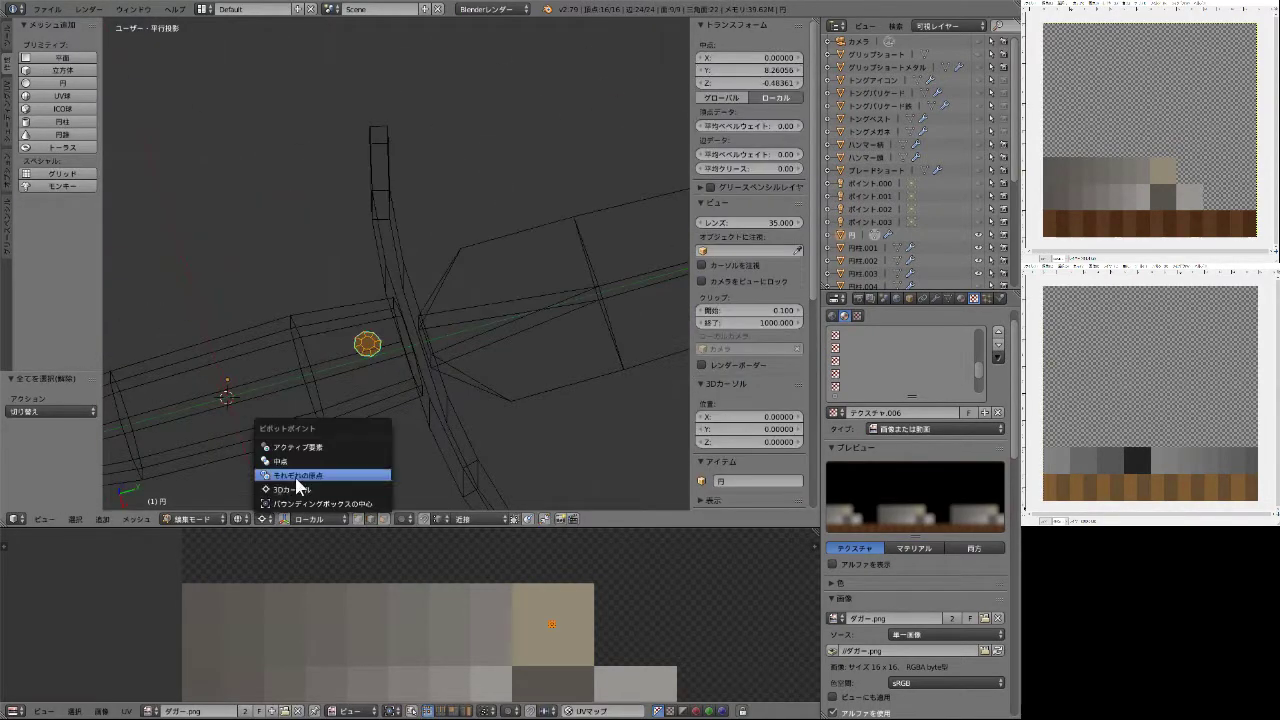
click(296, 476)
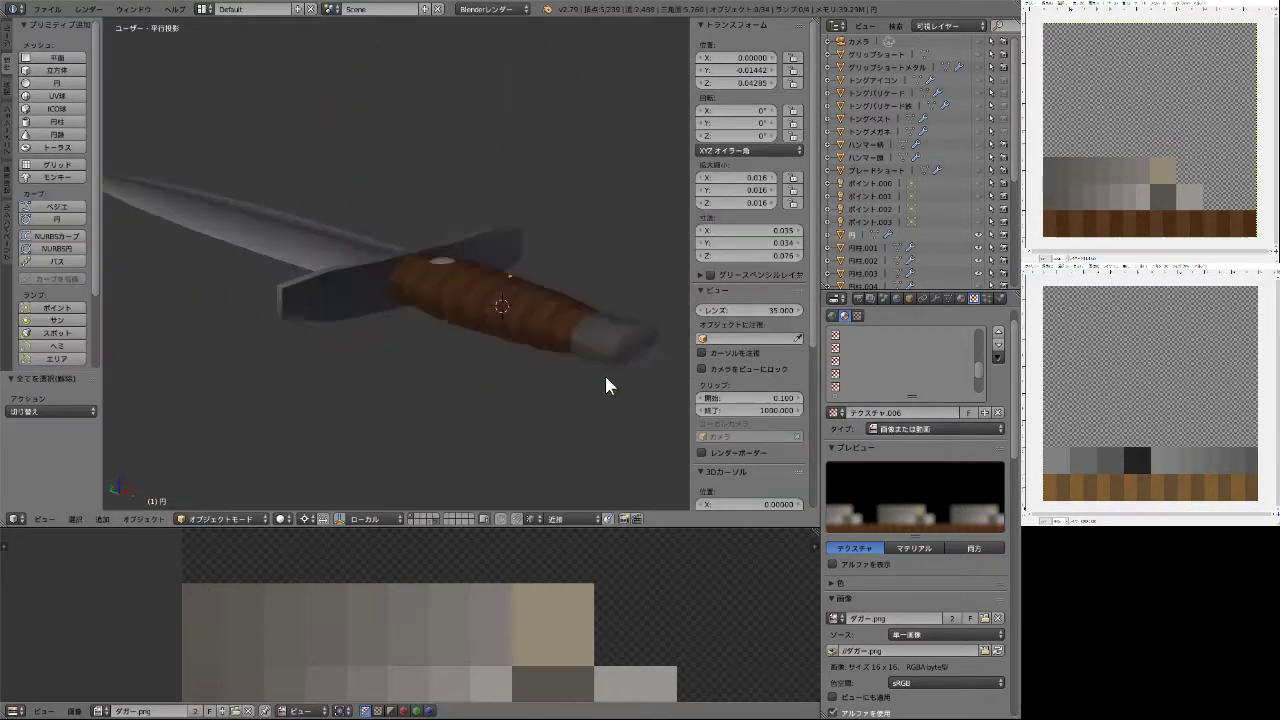
middle_drag(606, 380, 560, 330)
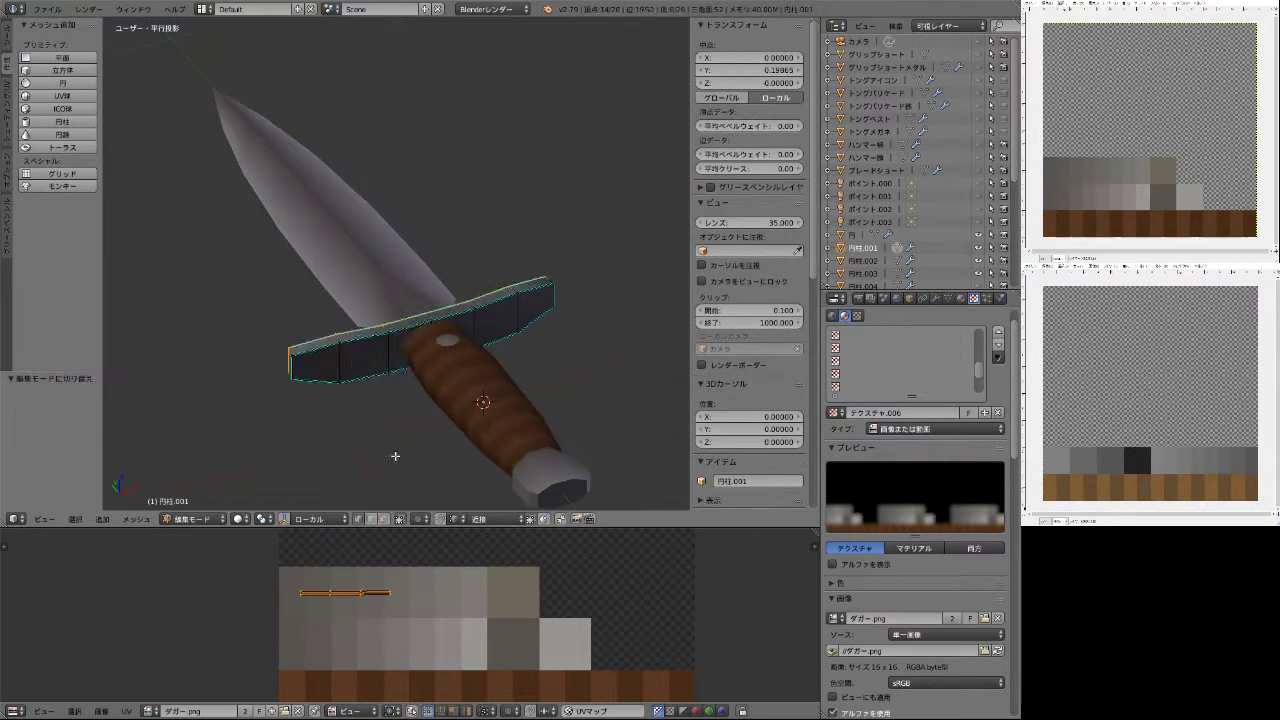
click(401, 411)
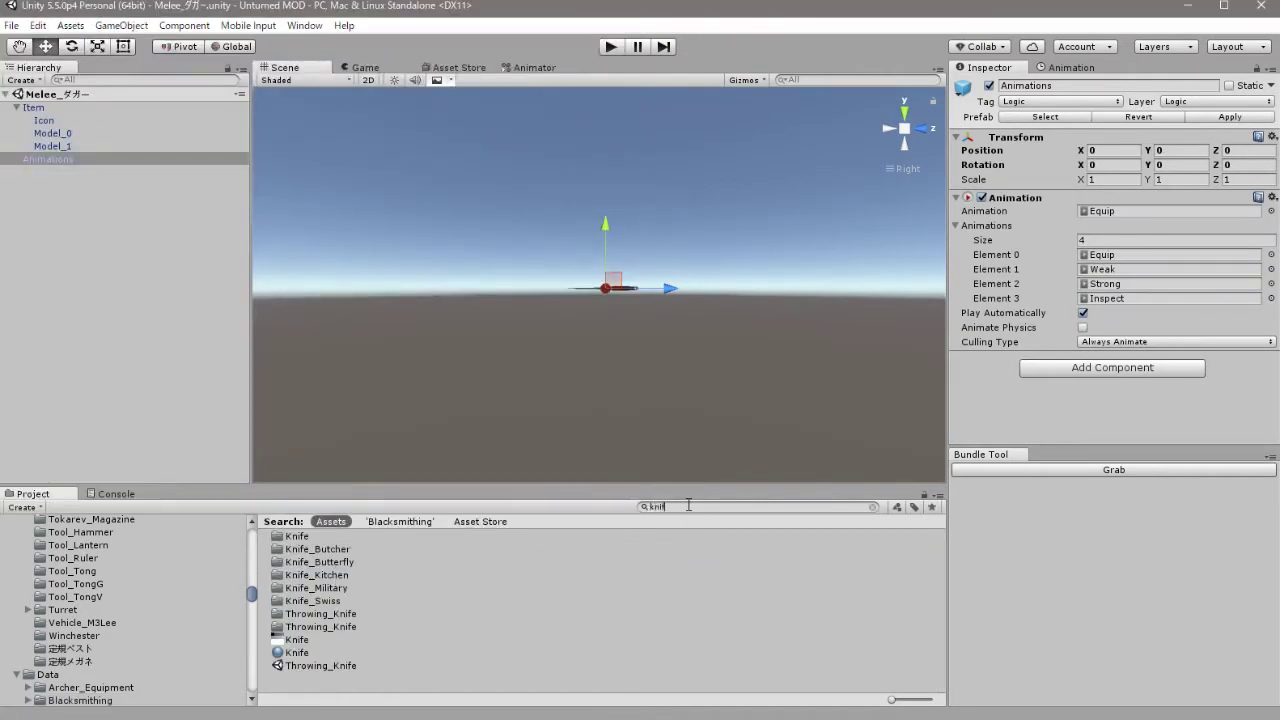
In Unity, look up the knife assets and save the dagger's asset bundle as Melee_Dagger.unity3d in the Unturned MOD folder.
click(337, 586)
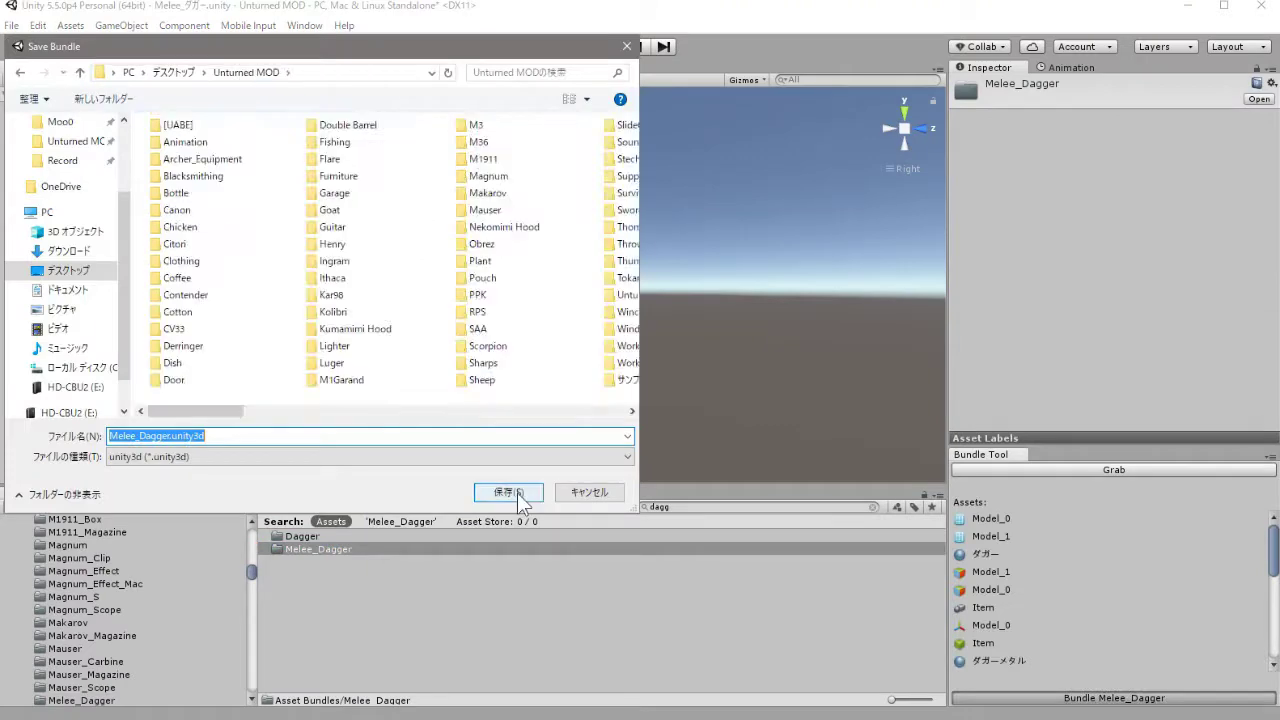
click(518, 494)
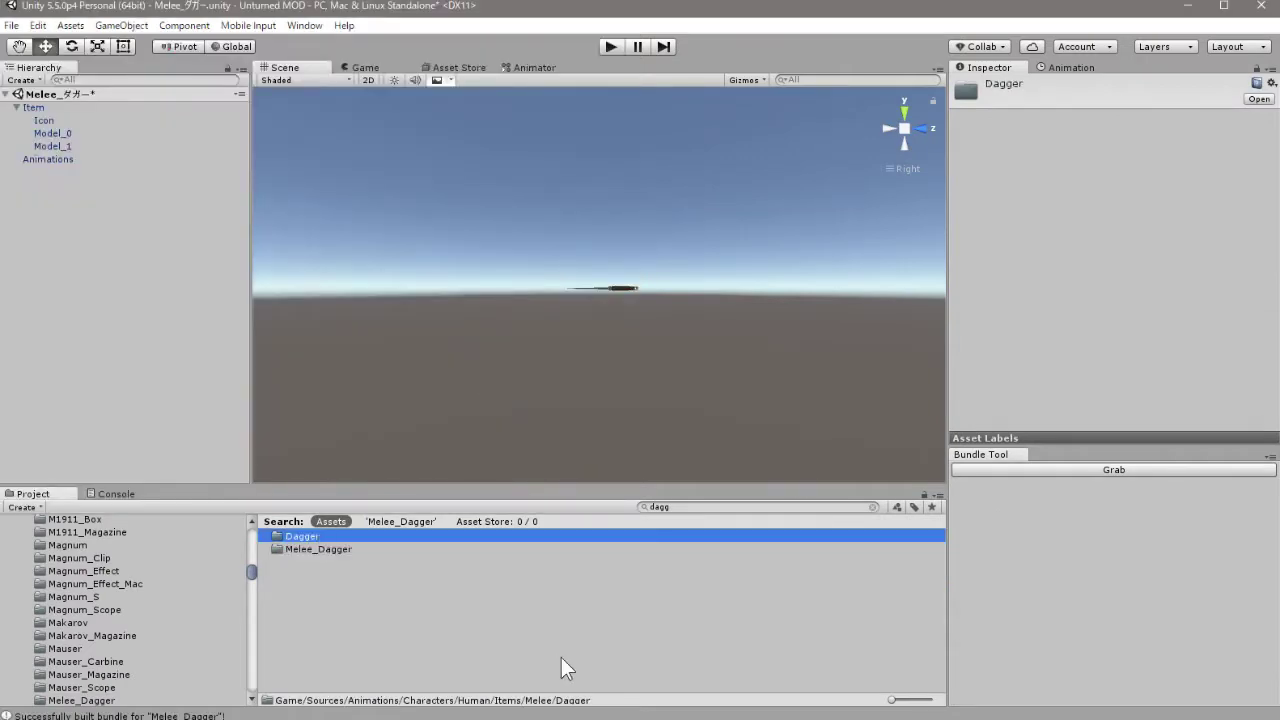
Move Melee_Dagger.unity3d to the game's Blacksmithing items folder for use in Melee_Dagger.
double_click(347, 494)
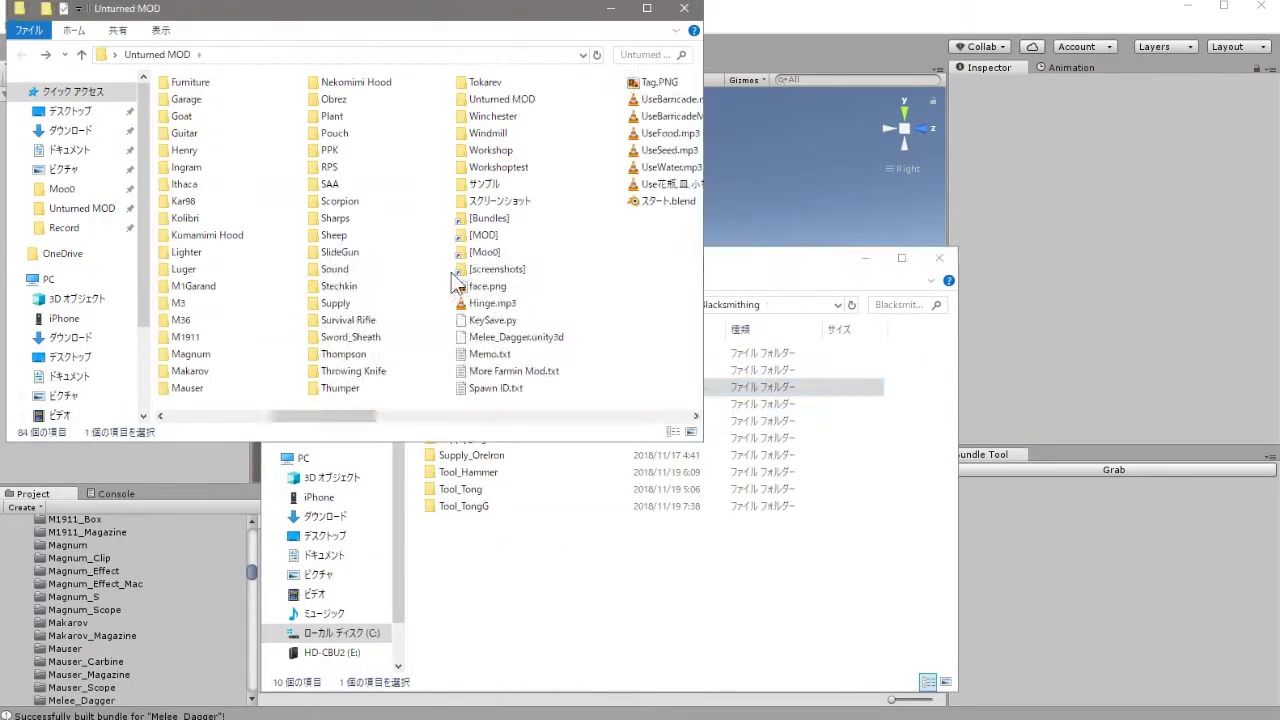
key(F2)
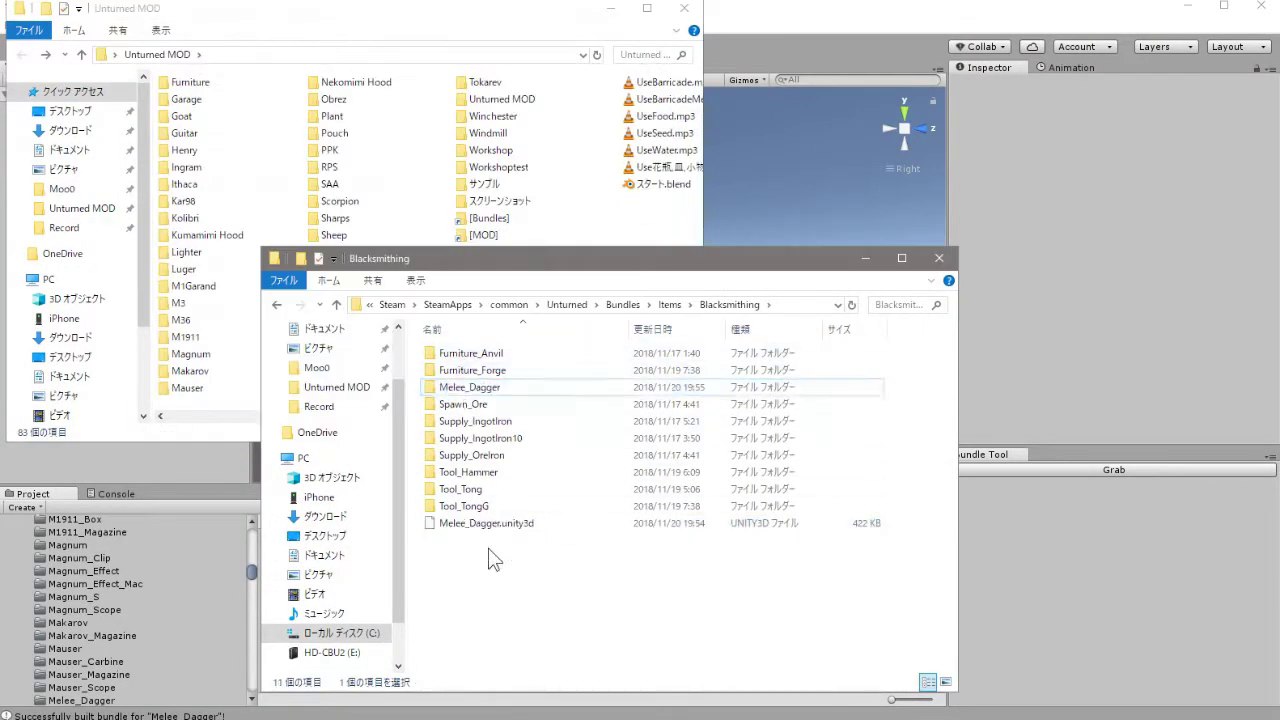
double_click(487, 372)
Set the item ID to 45101 in Melee_Dagger.dat, and review the remaining weapon stats.
double_click(388, 177)
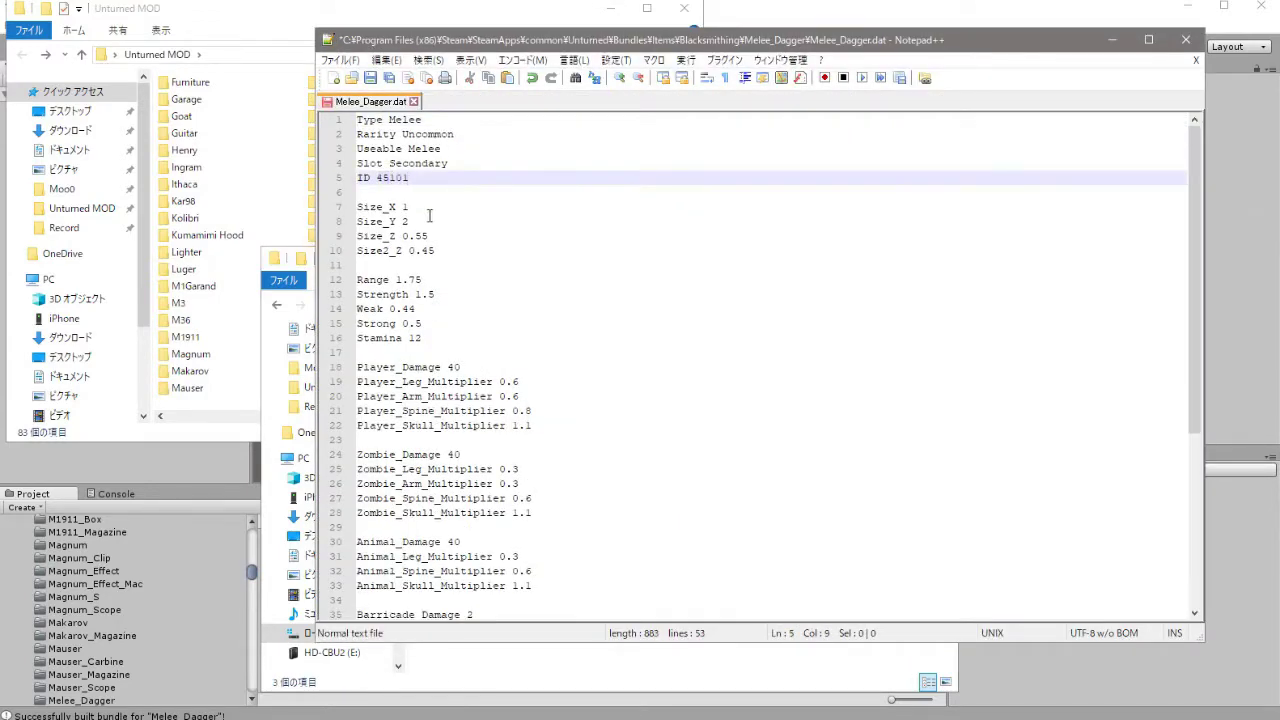
click(429, 215)
scroll(535, 563, down, 6)
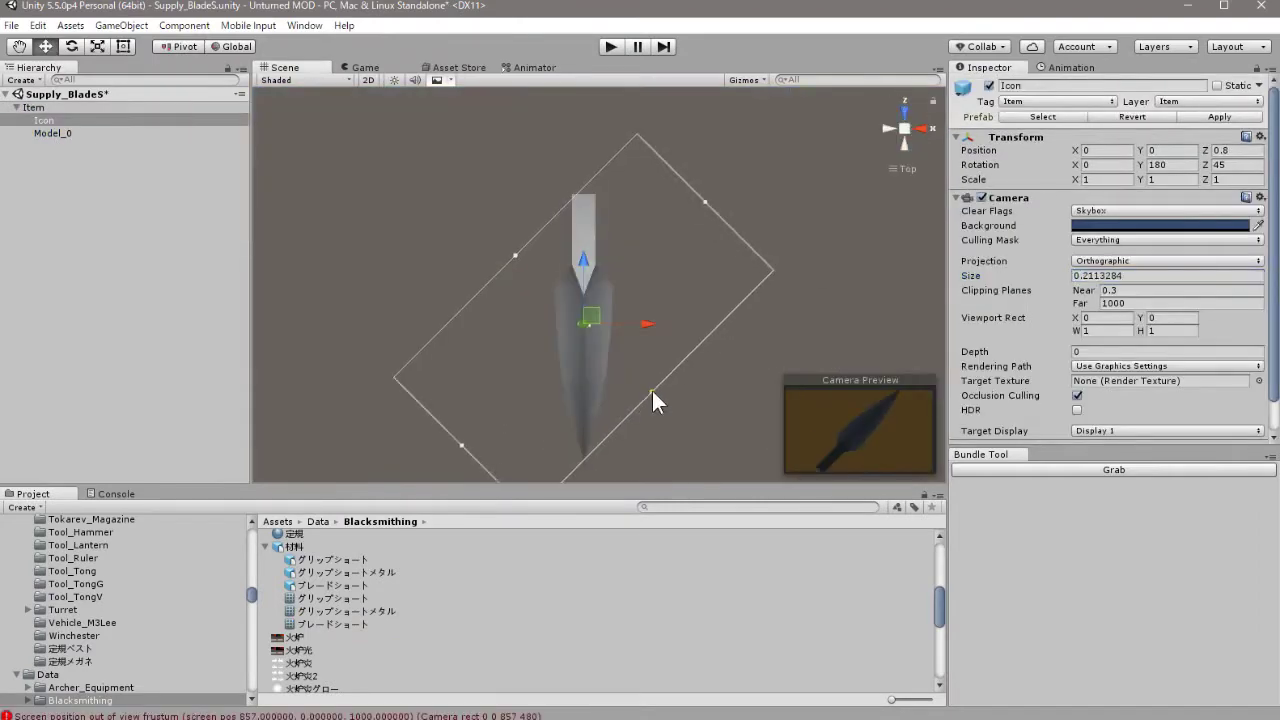
In Unity, open the options of the Icon's Camera component in the Supply_BladeS scene.
right_click(1048, 197)
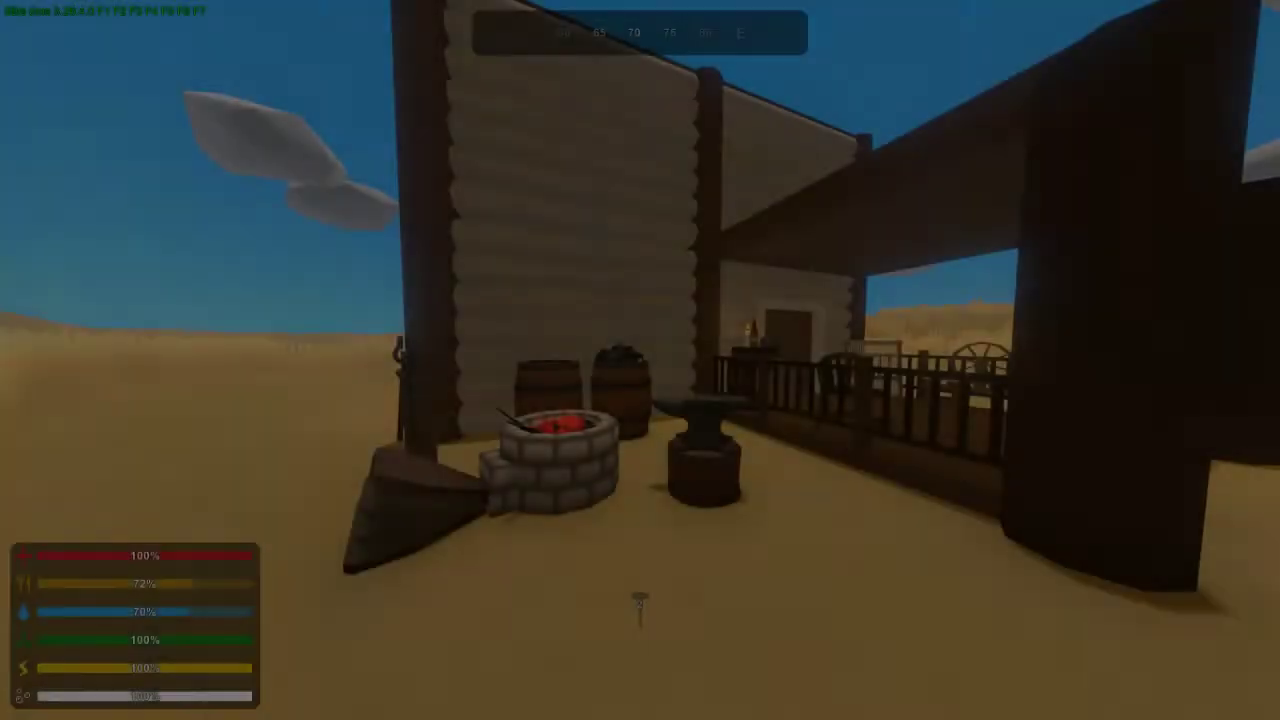
Switch to Unturned and spawn the dagger through the chat with the /give command and its item ID.
text(j/)
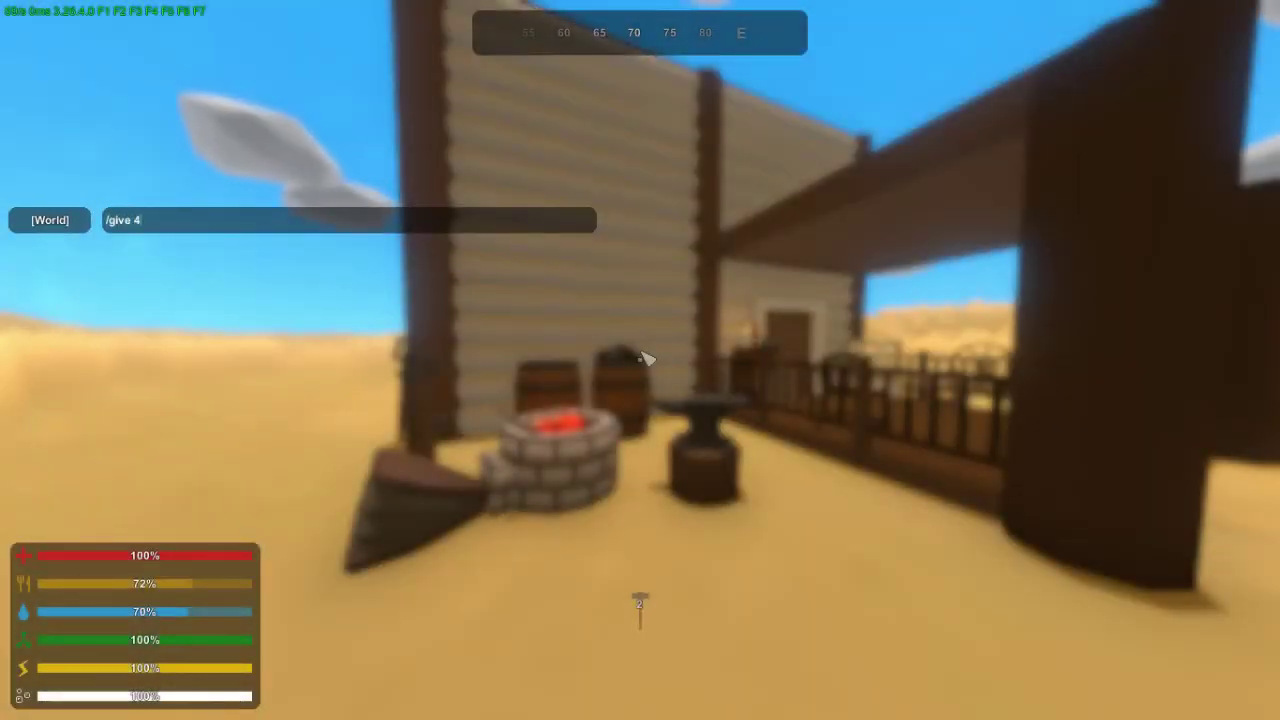
text(give 451)
key(Return)
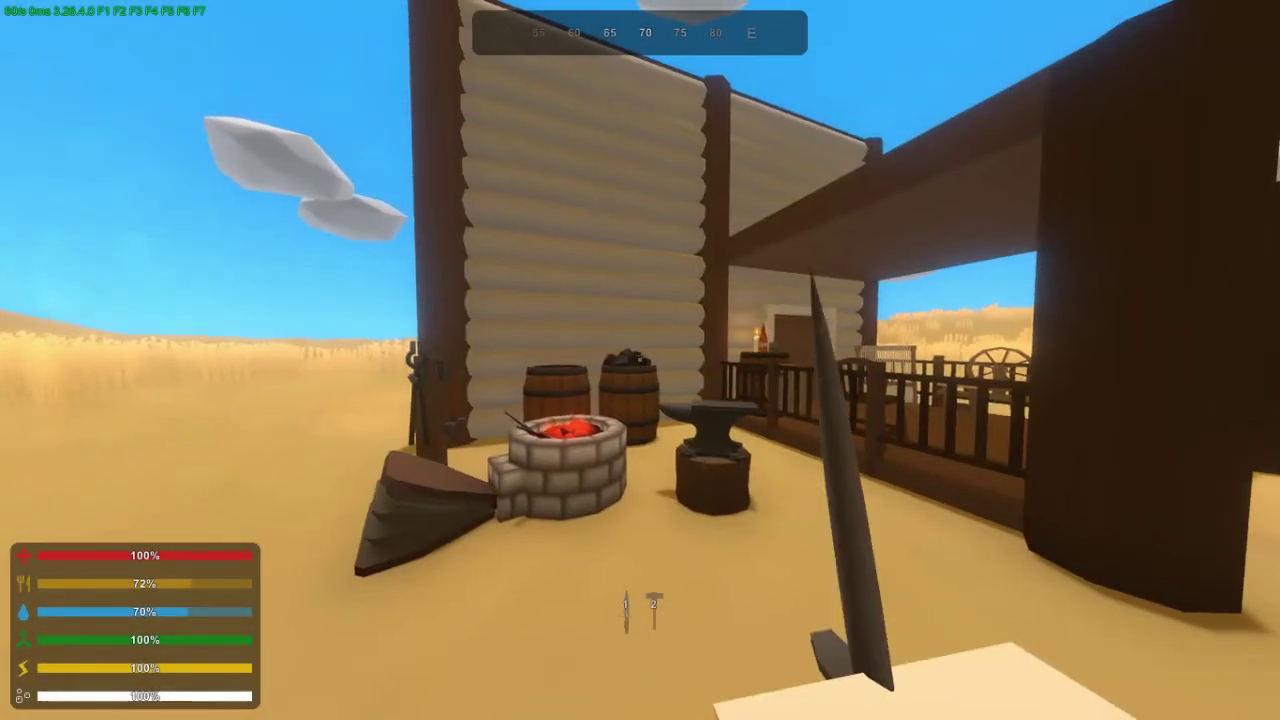
Examine the character holding the dagger from the front with the orbiting and tracking camera.
key(F1)
key(F2)
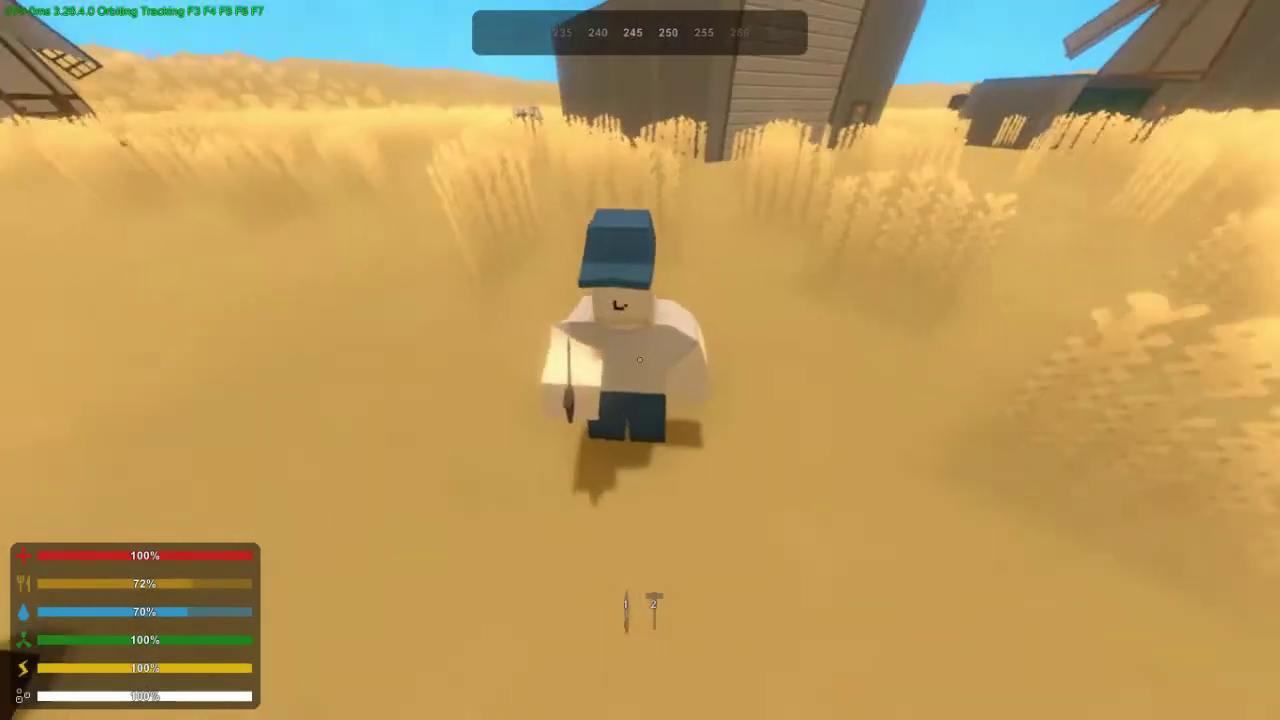
key(shift+w)
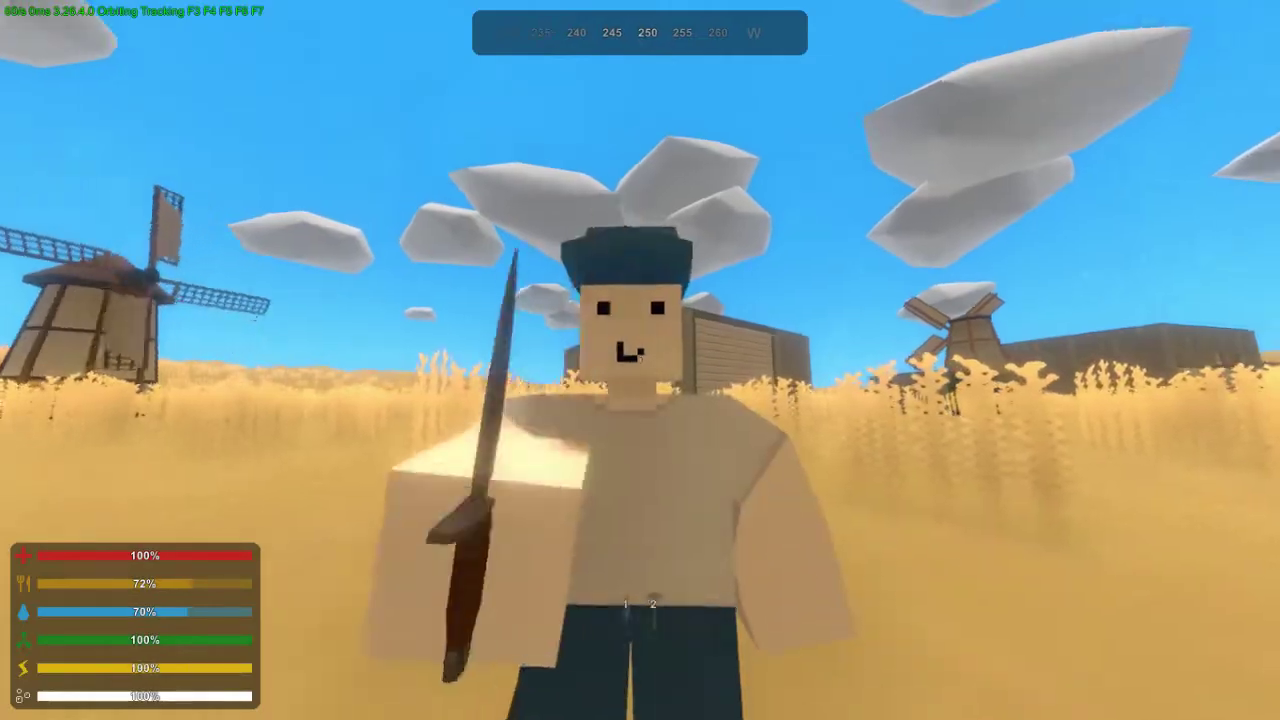
Look through the crafting blueprints, including the Short Grip, Short Blade and Smith Hammer recipes.
key(q)
scroll(1008, 300, down, 3)
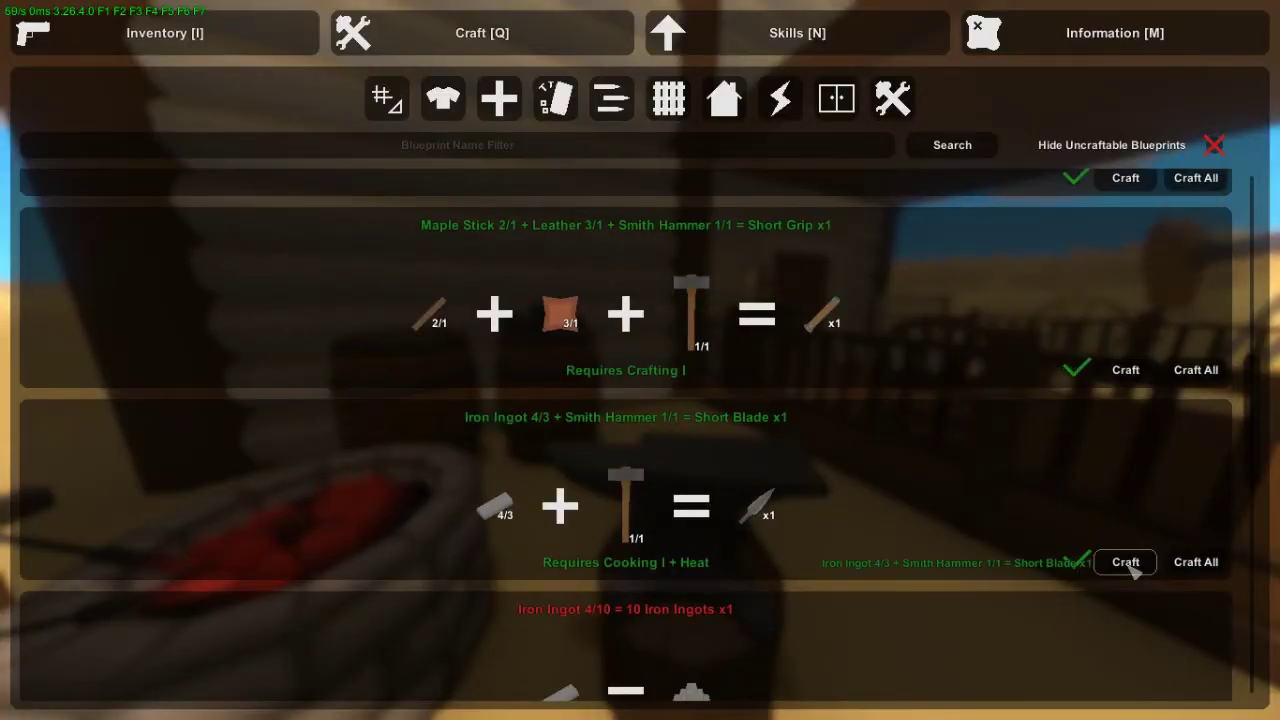
scroll(537, 306, up, 5)
scroll(537, 306, down, 9)
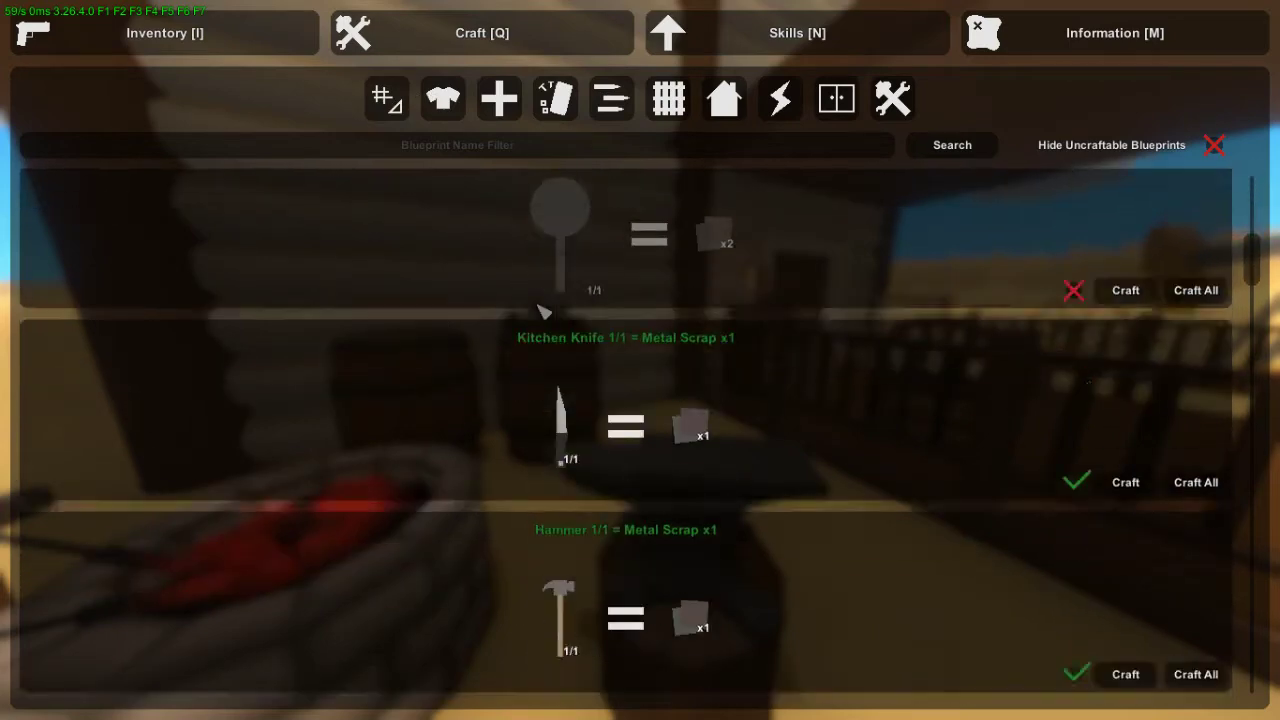
click(1148, 522)
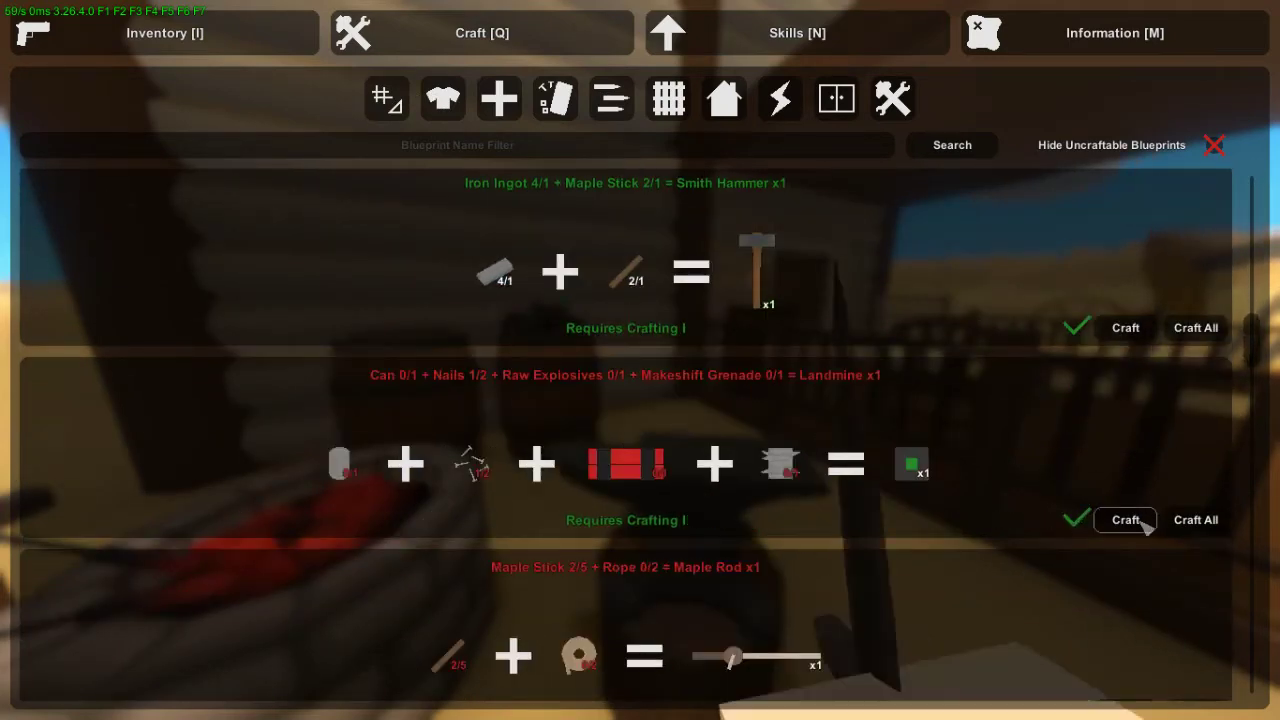
key(q)
Inspect the equipped dagger's icon and item description in the inventory.
key(i)
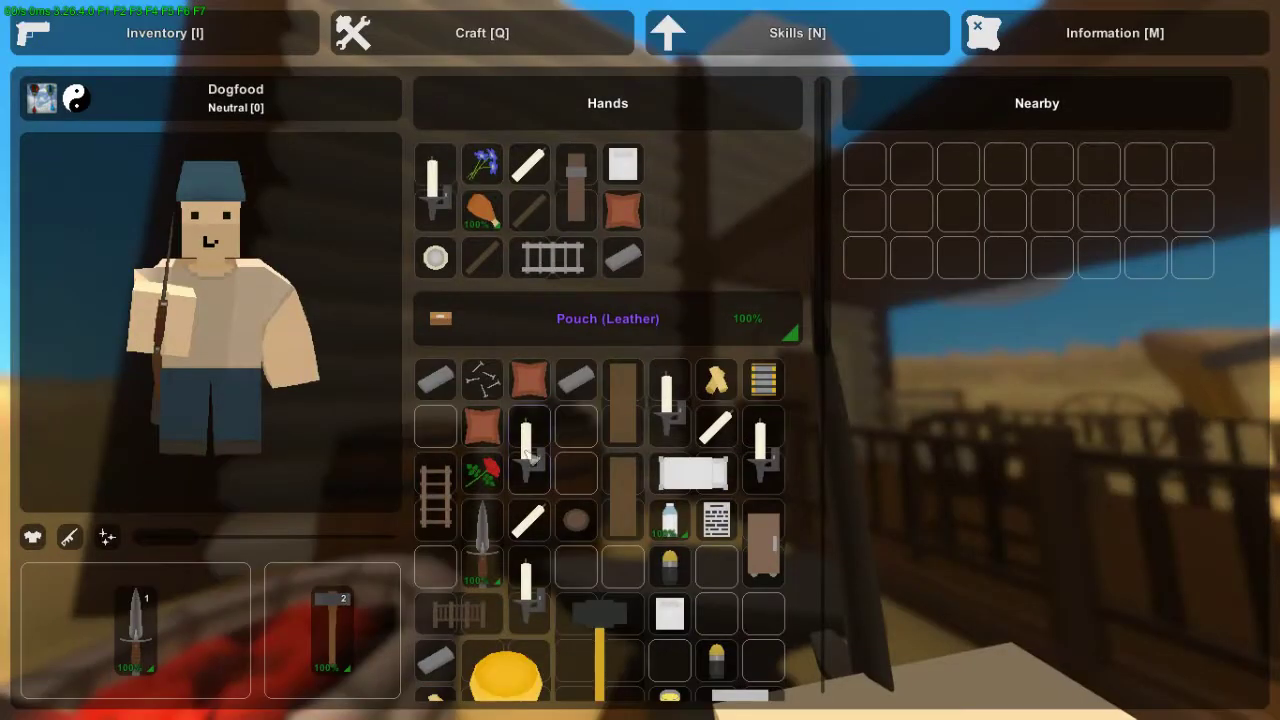
click(140, 627)
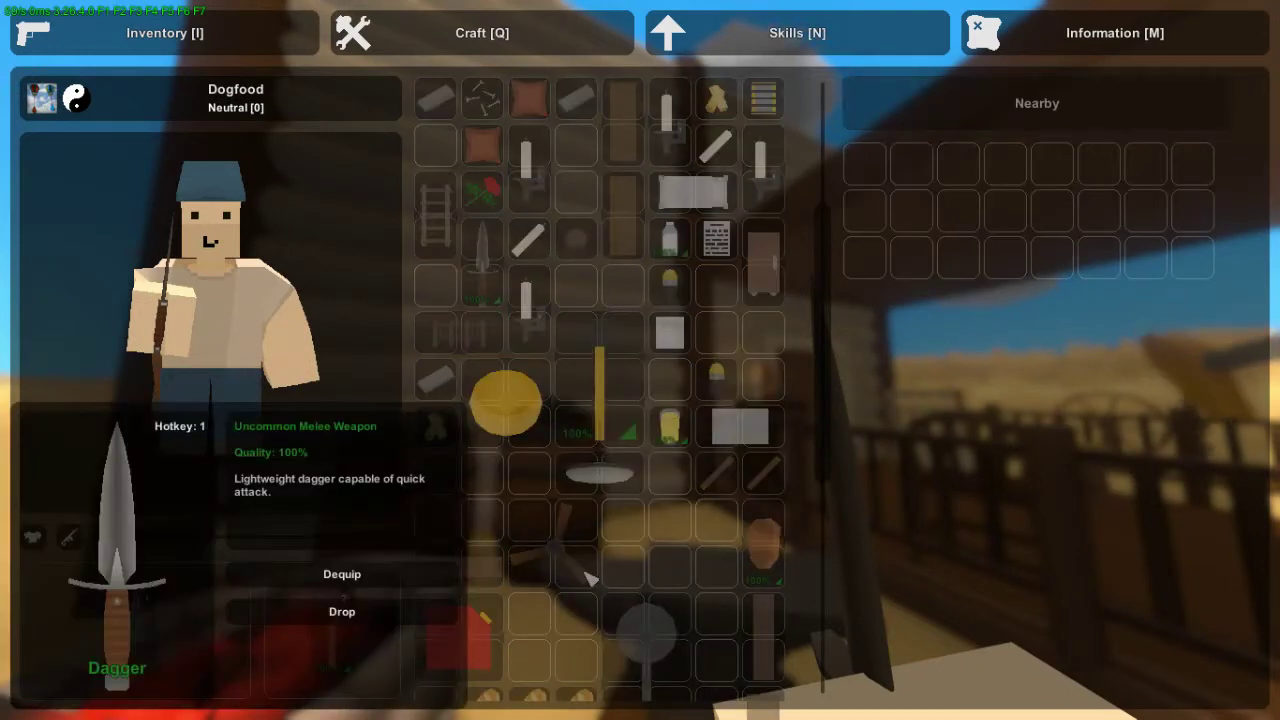
click(462, 541)
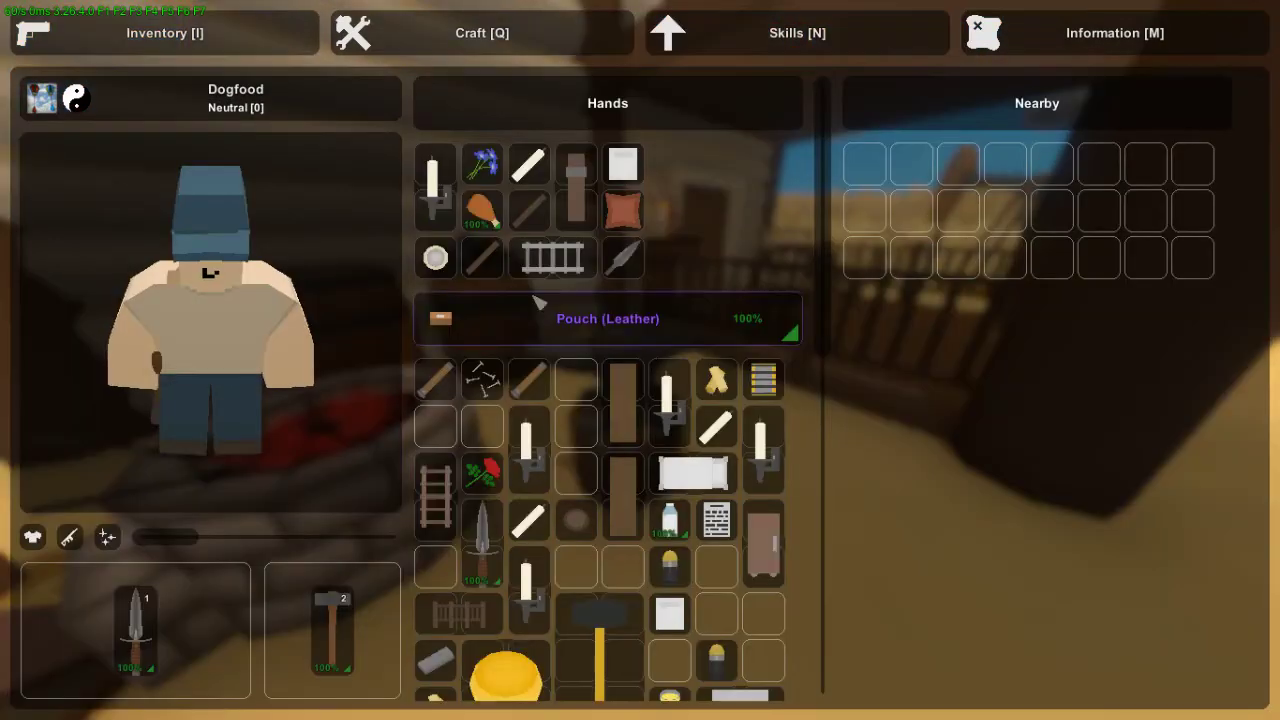
Inspect the crafted short blade and short grip in the inventory.
click(624, 260)
click(620, 497)
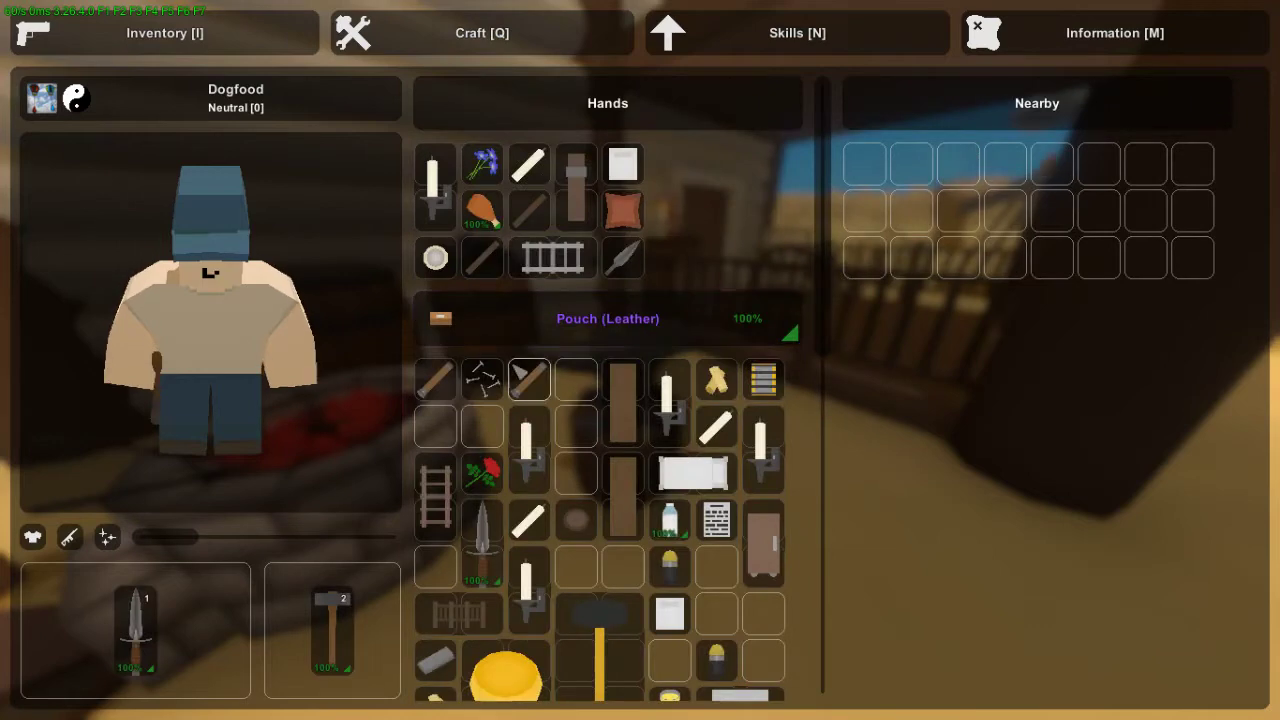
click(435, 380)
click(757, 201)
key(i)
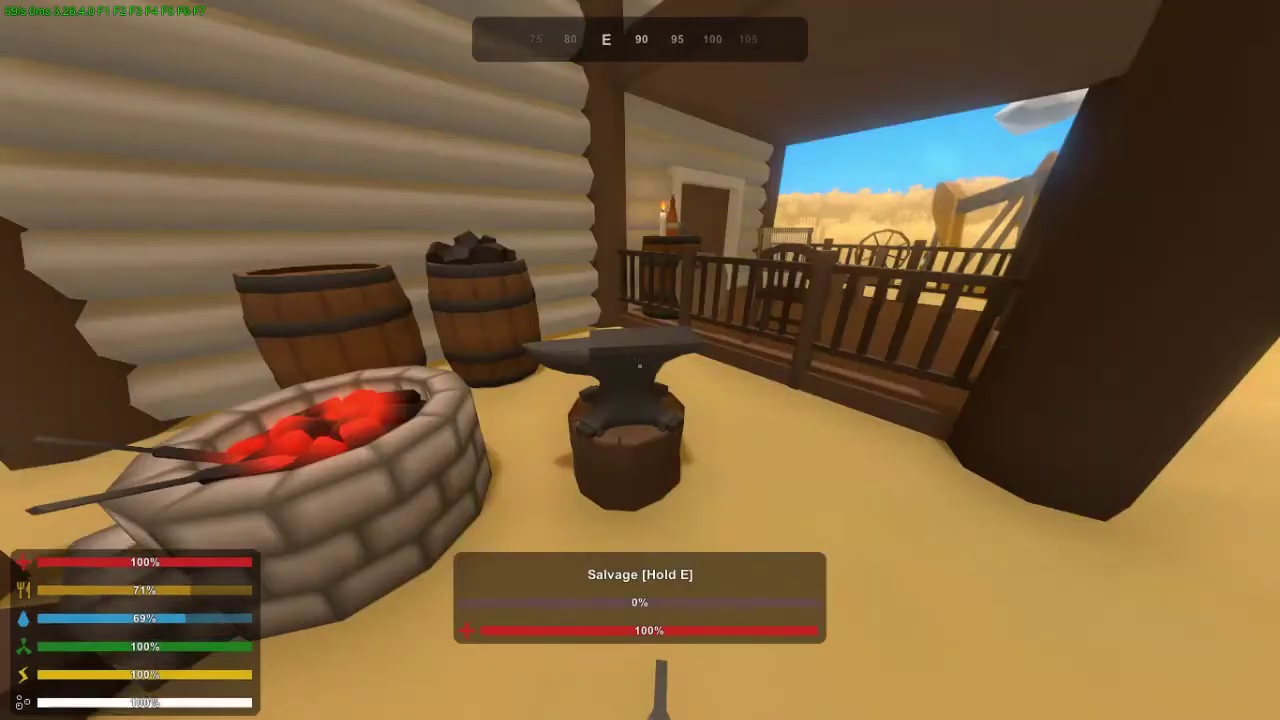
Drop the short blade and a short grip on the ground near the anvil to check their in-world models.
key(i)
key(i)
key(i)
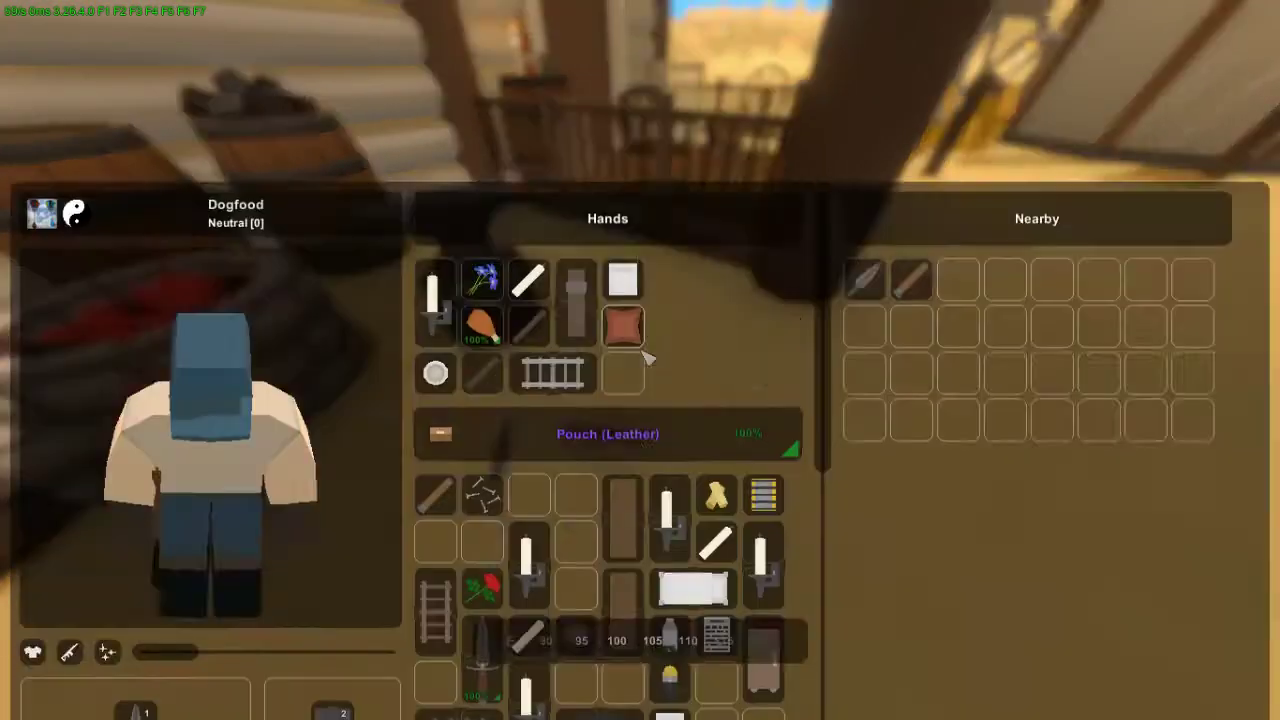
key(i)
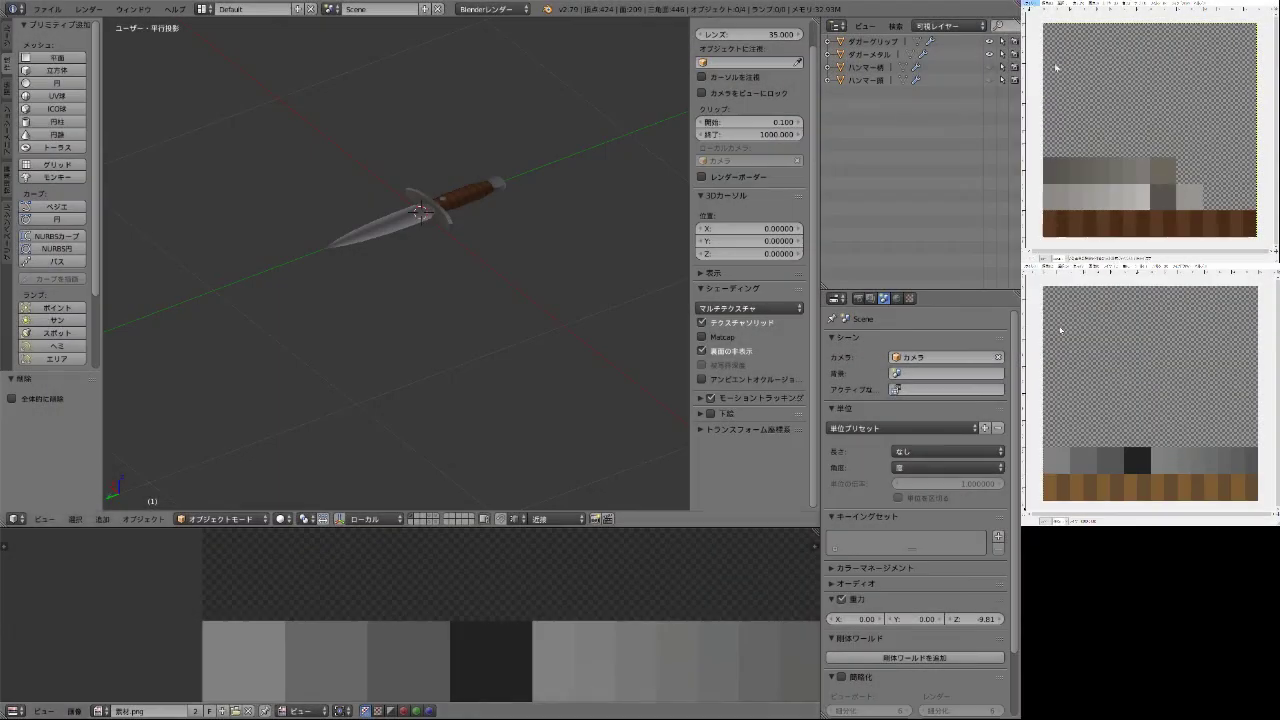
click(933, 299)
scroll(313, 349, up, 3)
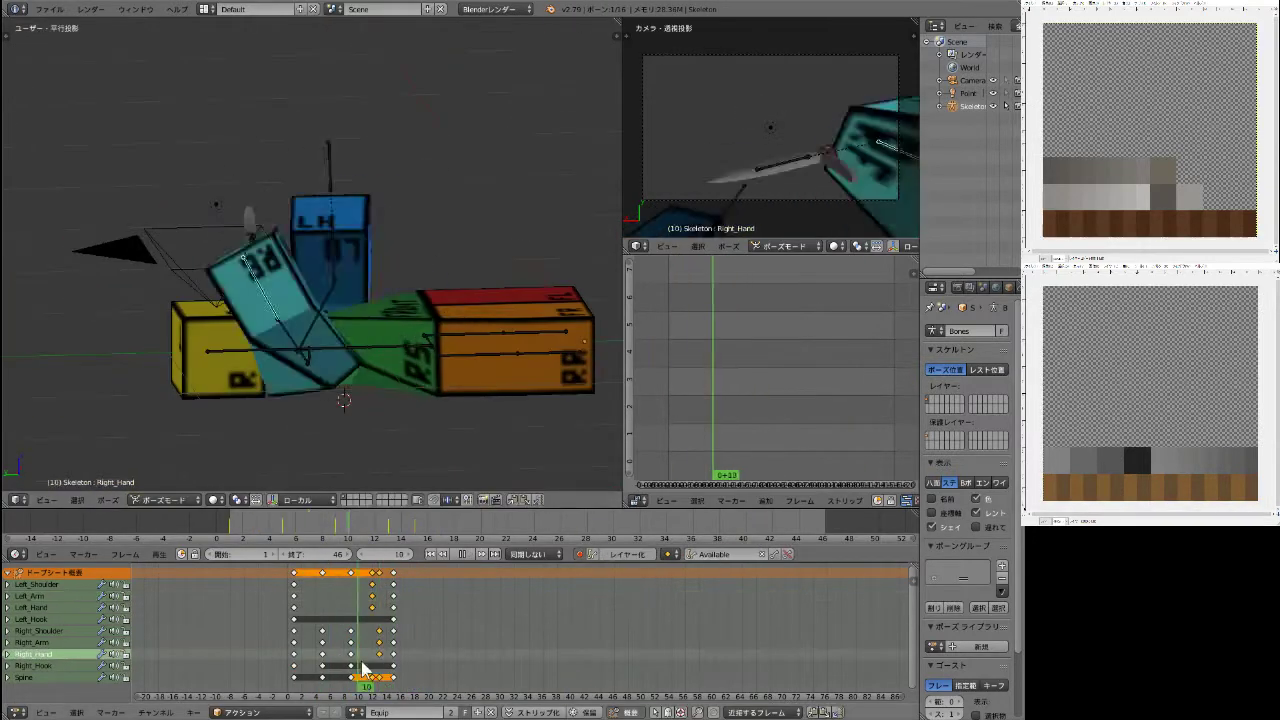
Move the Right_Hand bone at frame 13 and retime the arm keyframes in the Equip action in Blender.
key(g)
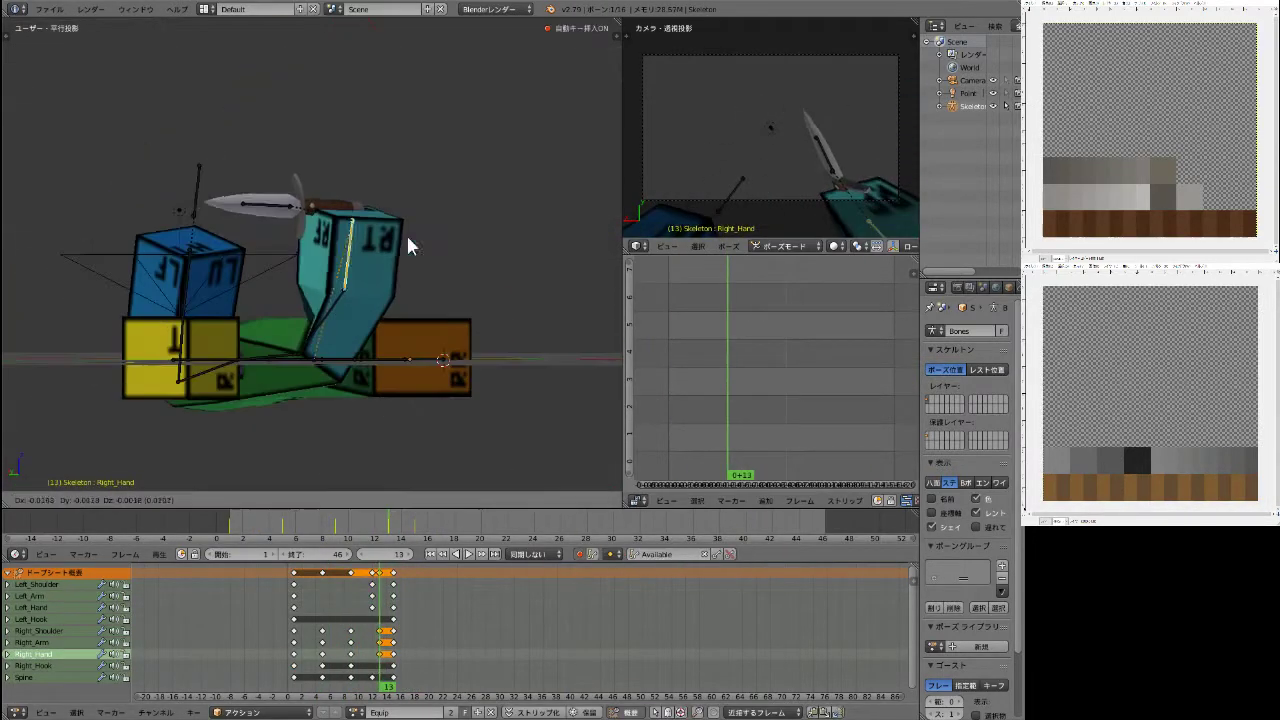
drag(432, 591, 397, 676)
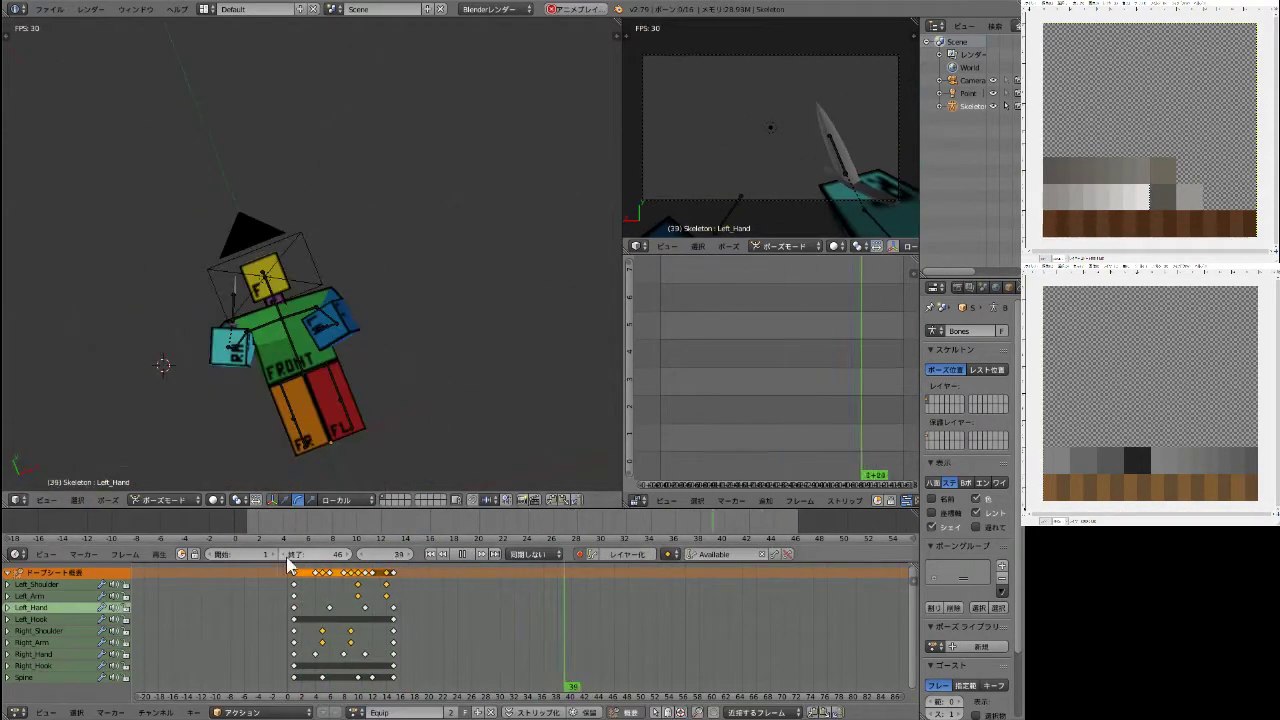
drag(358, 628, 311, 640)
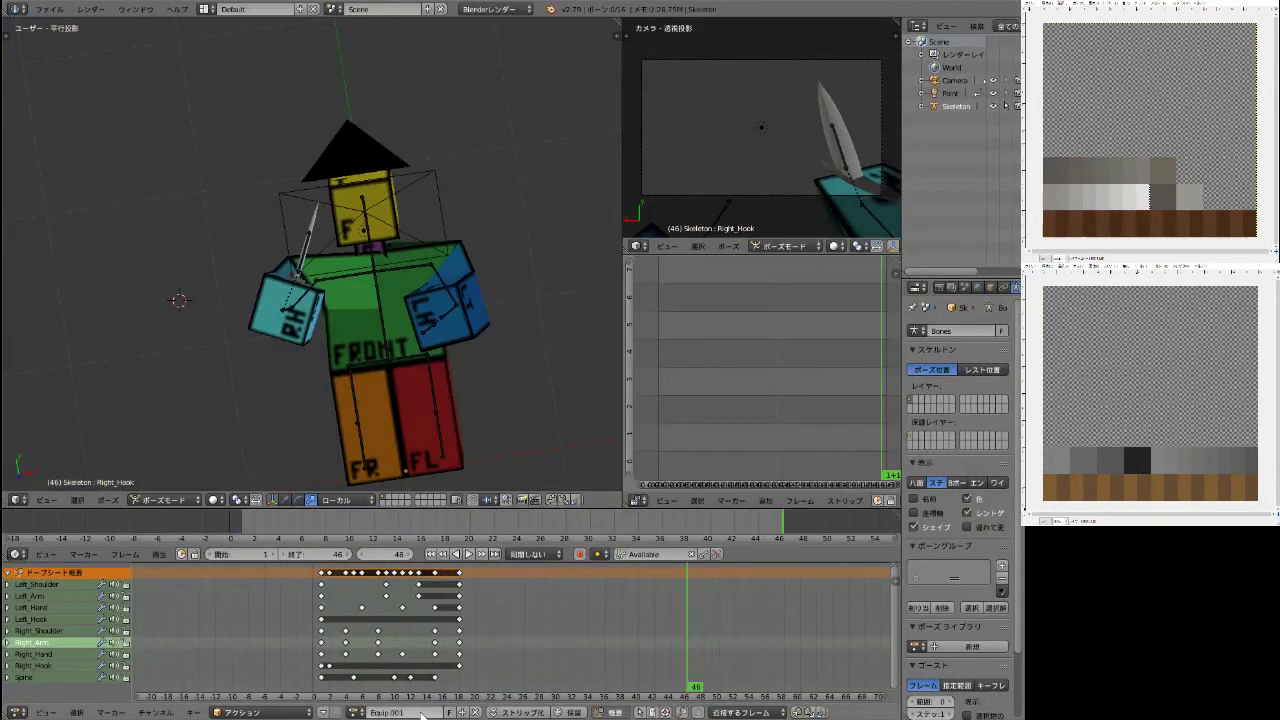
Retime the keyframes of the Weak action for the dagger-holding arm, and play the animation.
right_click(287, 310)
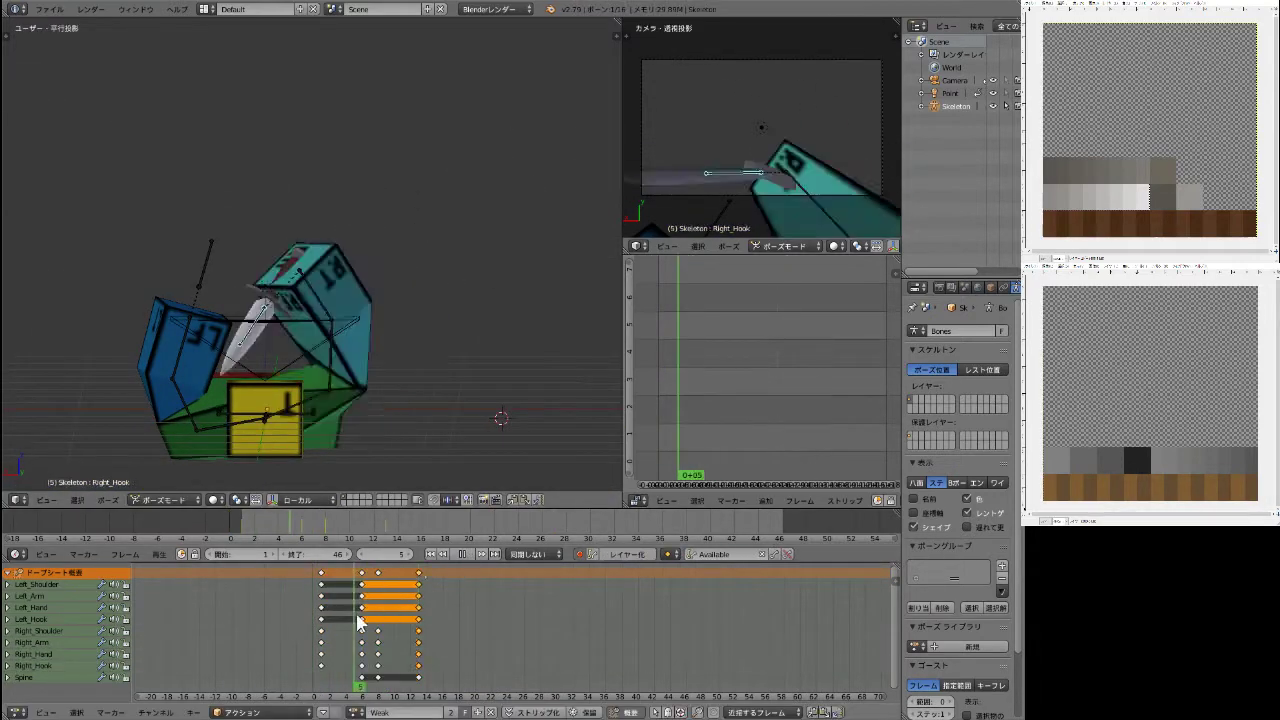
key(g)
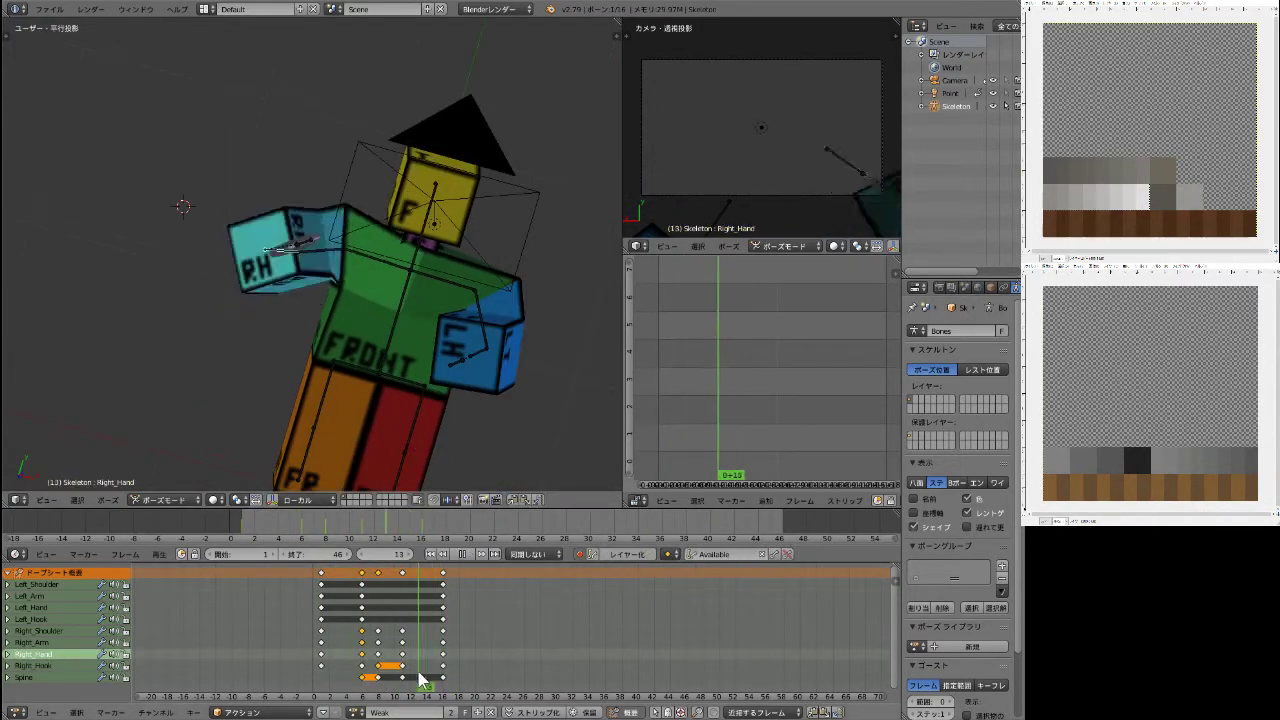
click(472, 554)
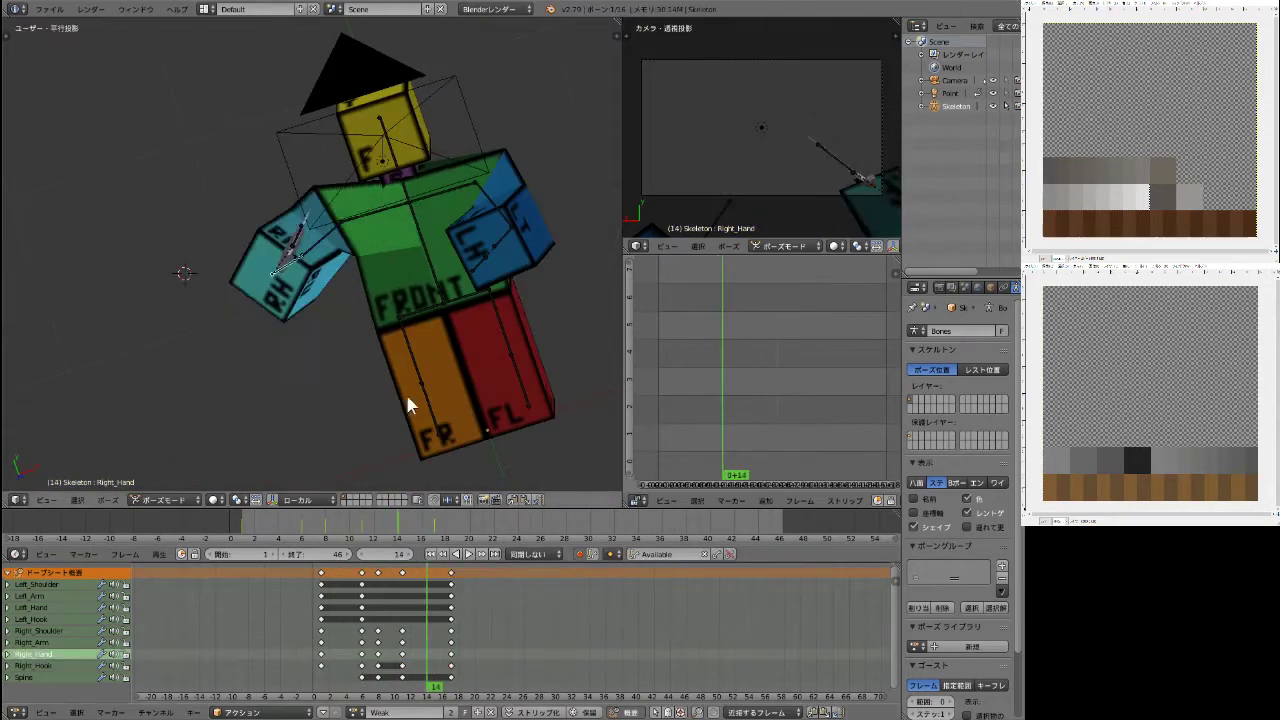
Play the Weak action and retime its arm keyframes, placing the right arm's first swing keyframe at frame 7.
click(470, 554)
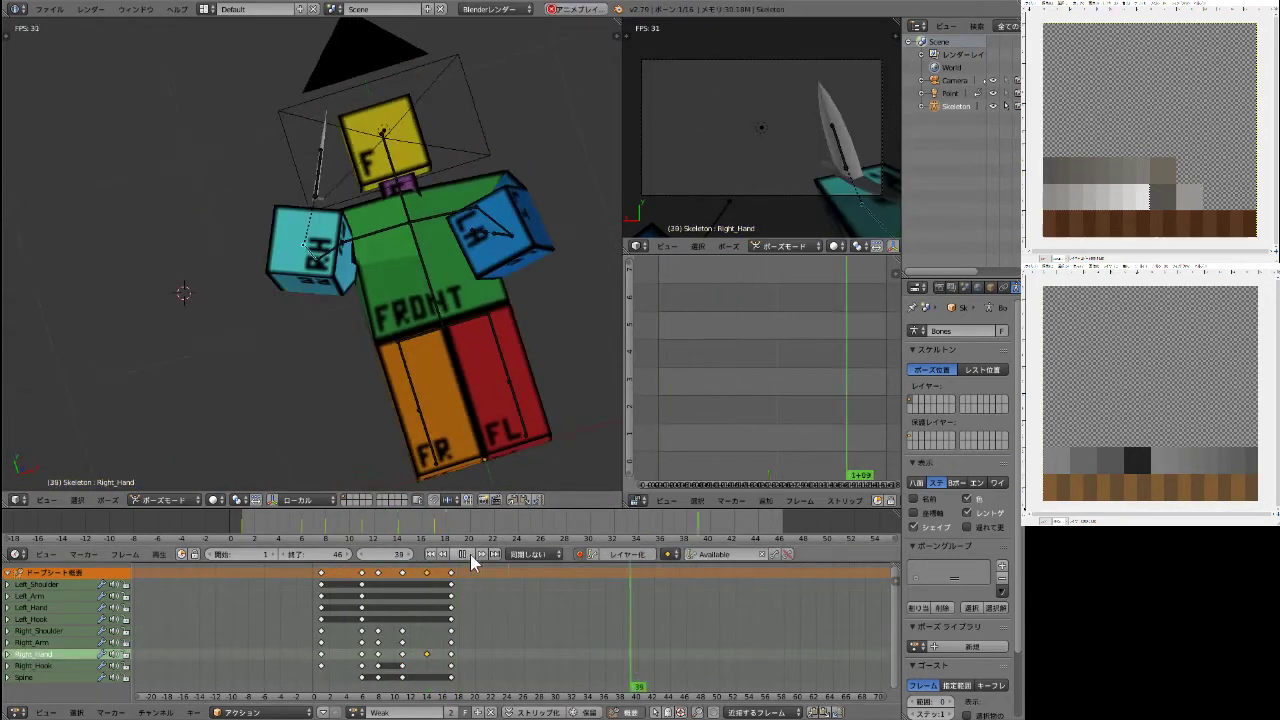
alt+click(364, 608)
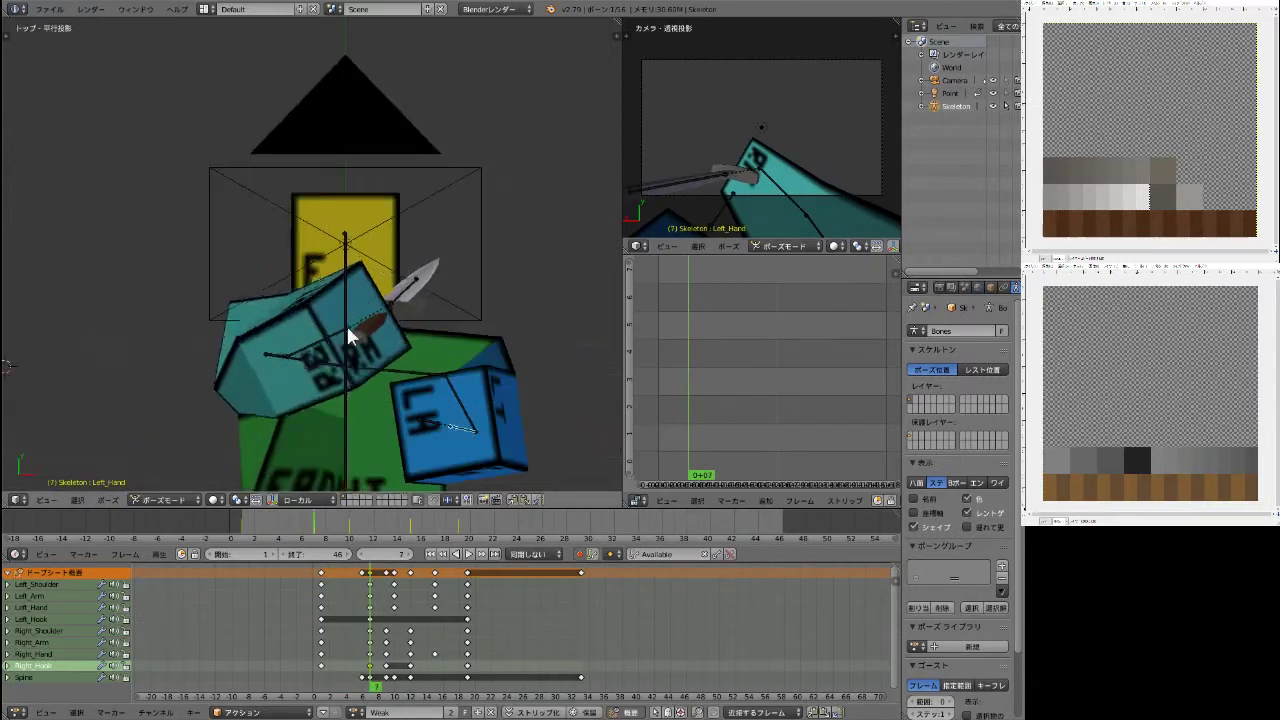
right_click(412, 655)
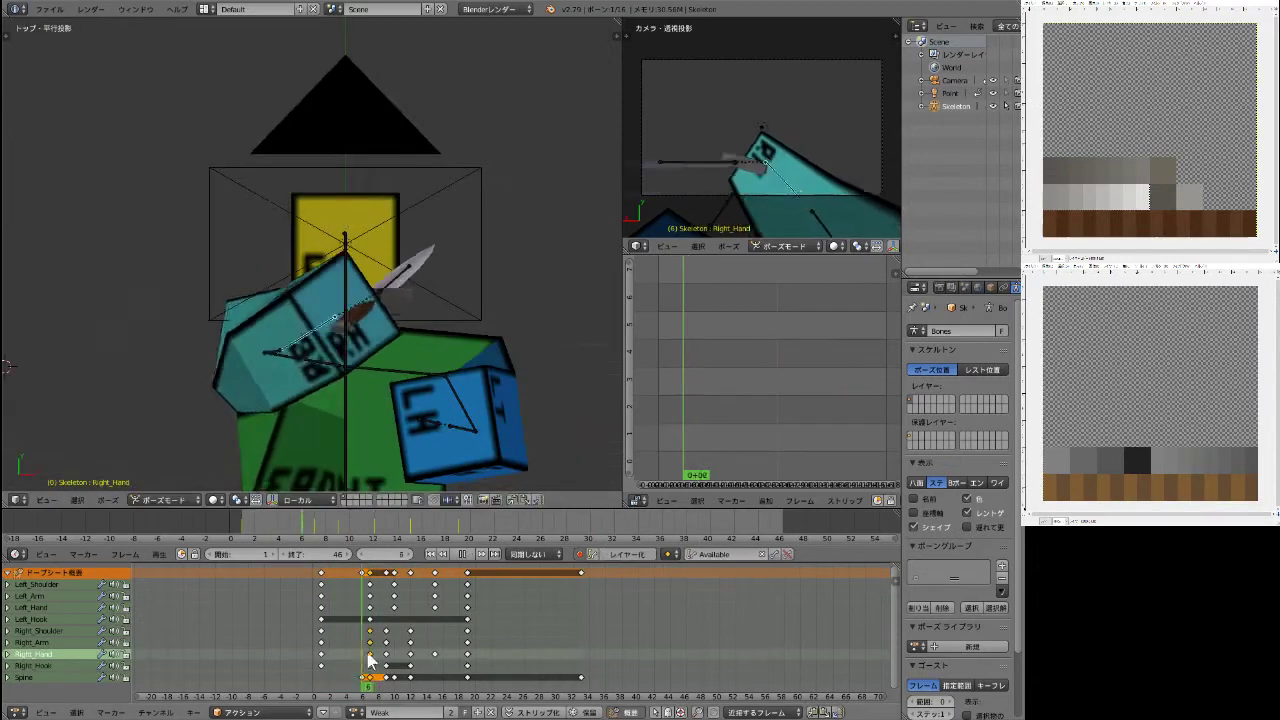
click(463, 554)
Adjust the Right_Shoulder and Right_Hand pose at frame 7 of the Weak action.
middle_drag(330, 300, 419, 284)
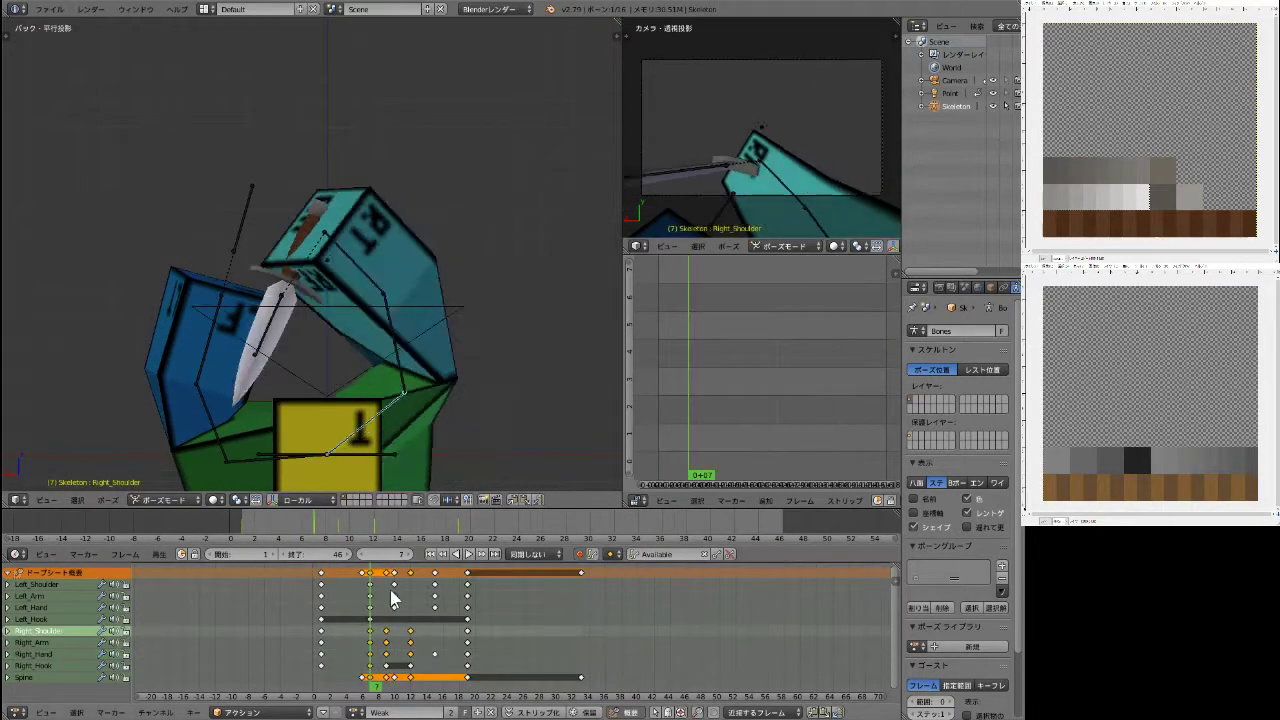
key(Escape)
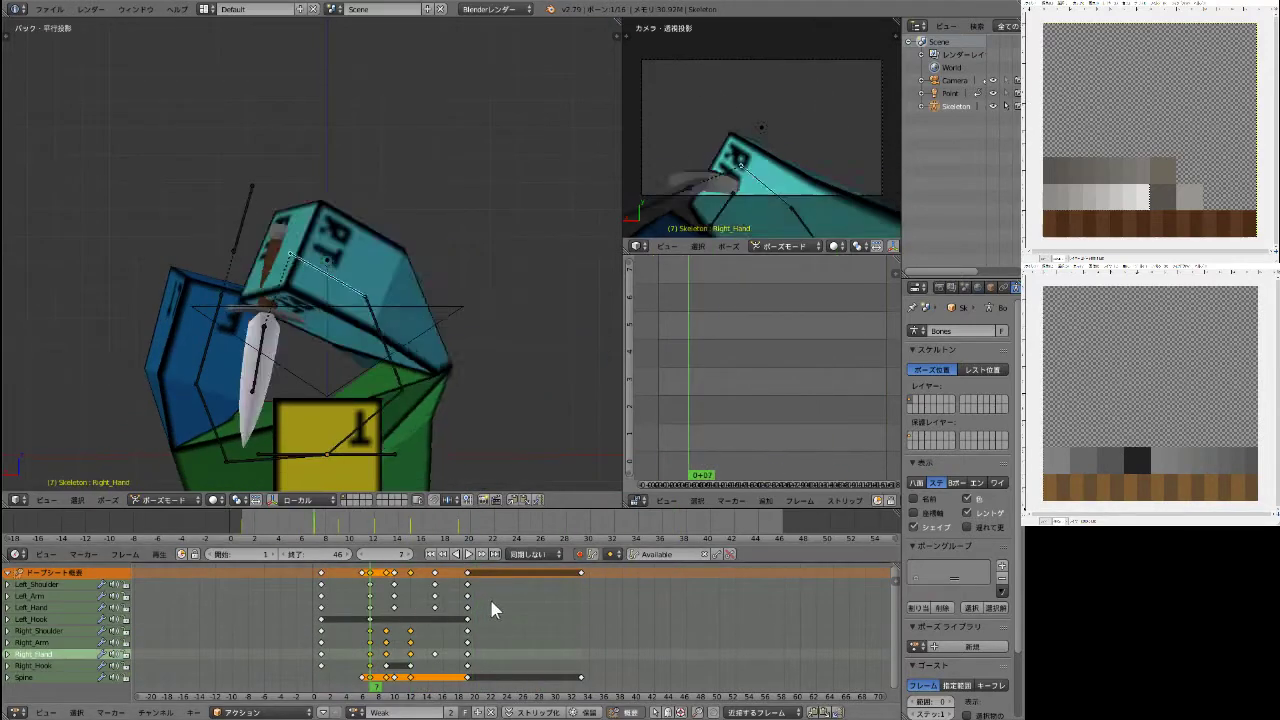
right_click(332, 447)
click(269, 620)
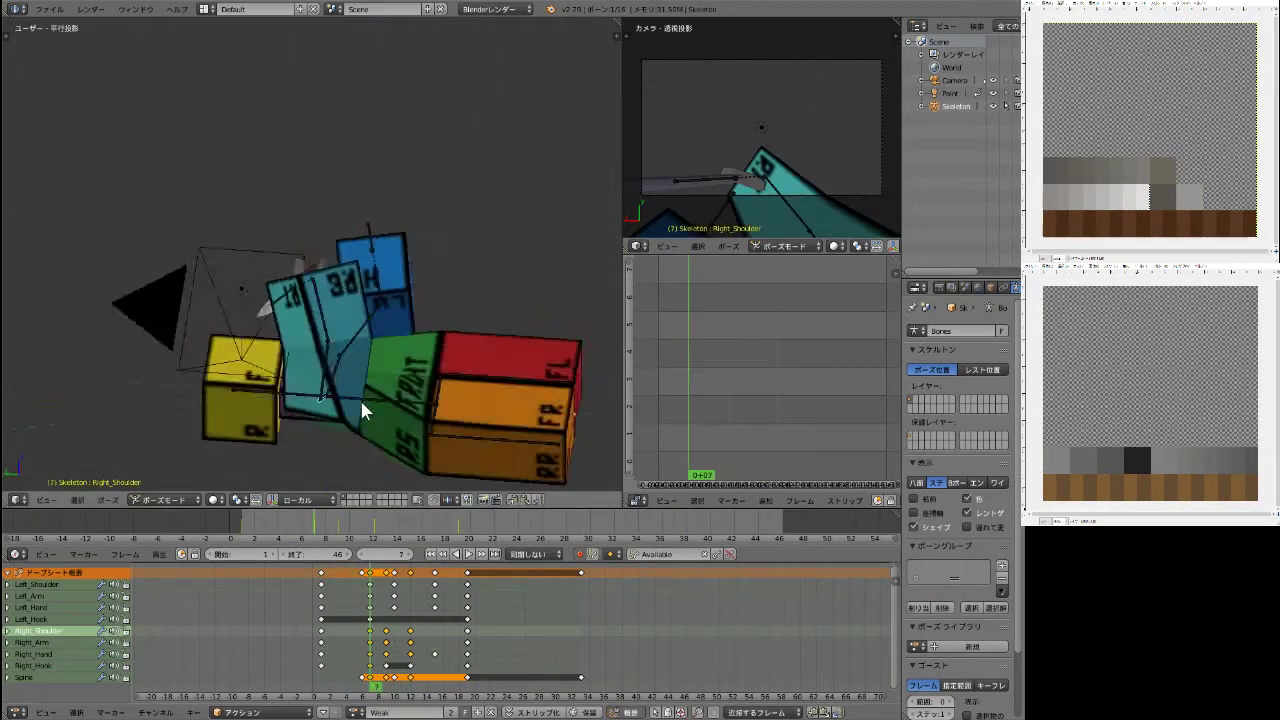
Rotate the Right_Hand bone at frame 9 of the Weak action, play it back, and retime the right arm and Right_Hook keyframes.
middle_drag(359, 397, 255, 300)
key(r)
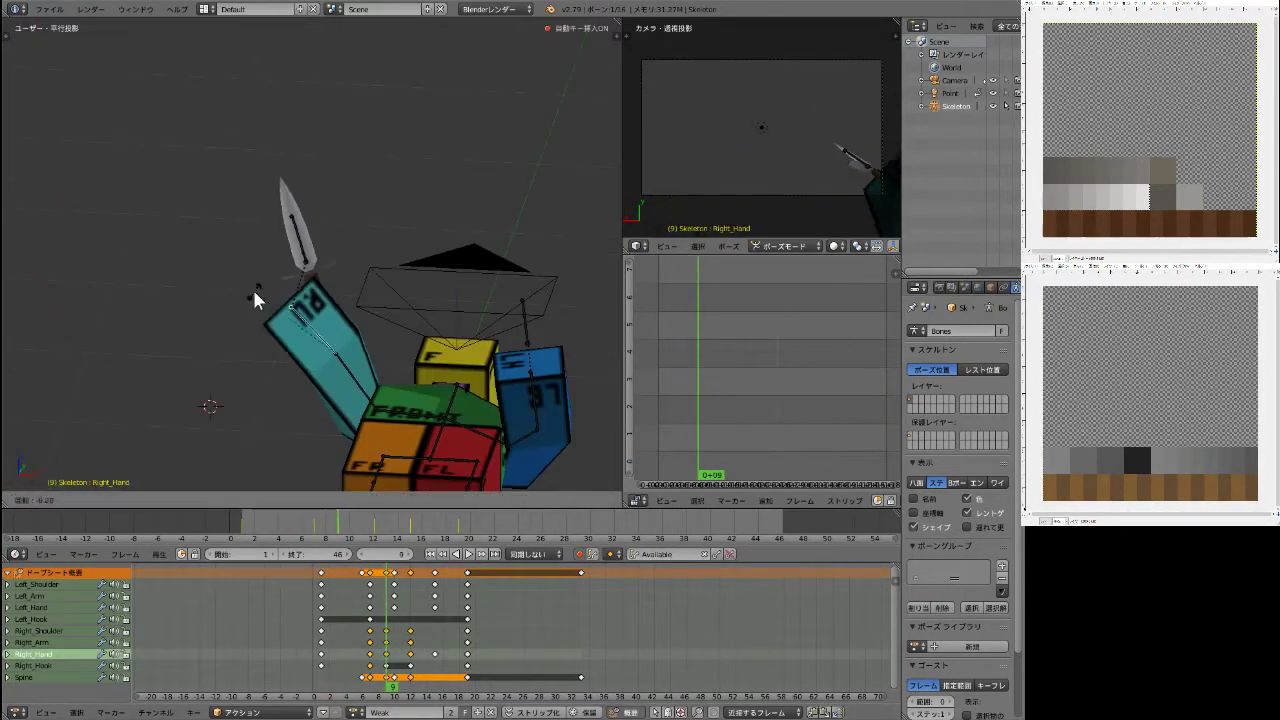
key(KP_1)
key(KP_3)
middle_drag(457, 423, 297, 217)
key(alt+a)
right_click(410, 665)
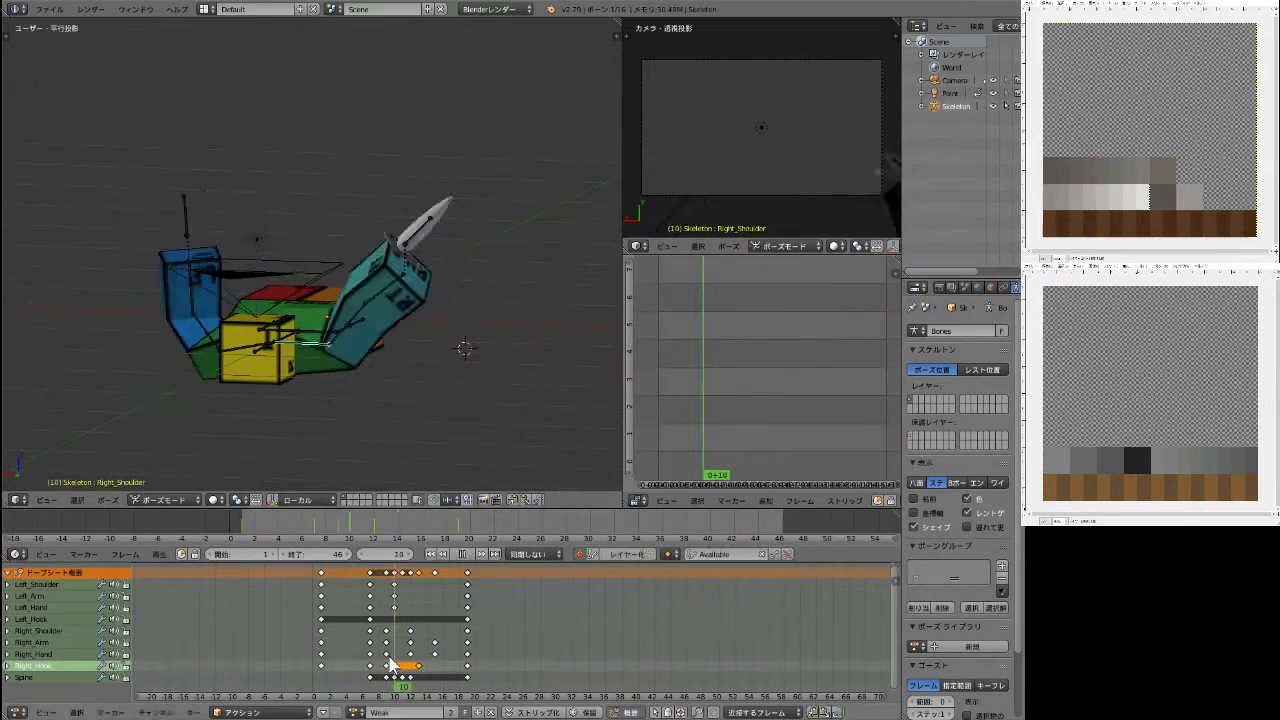
Pose the Right_Arm, Right_Hand and Right_Hook bones at frame 10 of the Strong action to draw the dagger back.
key(KP_1)
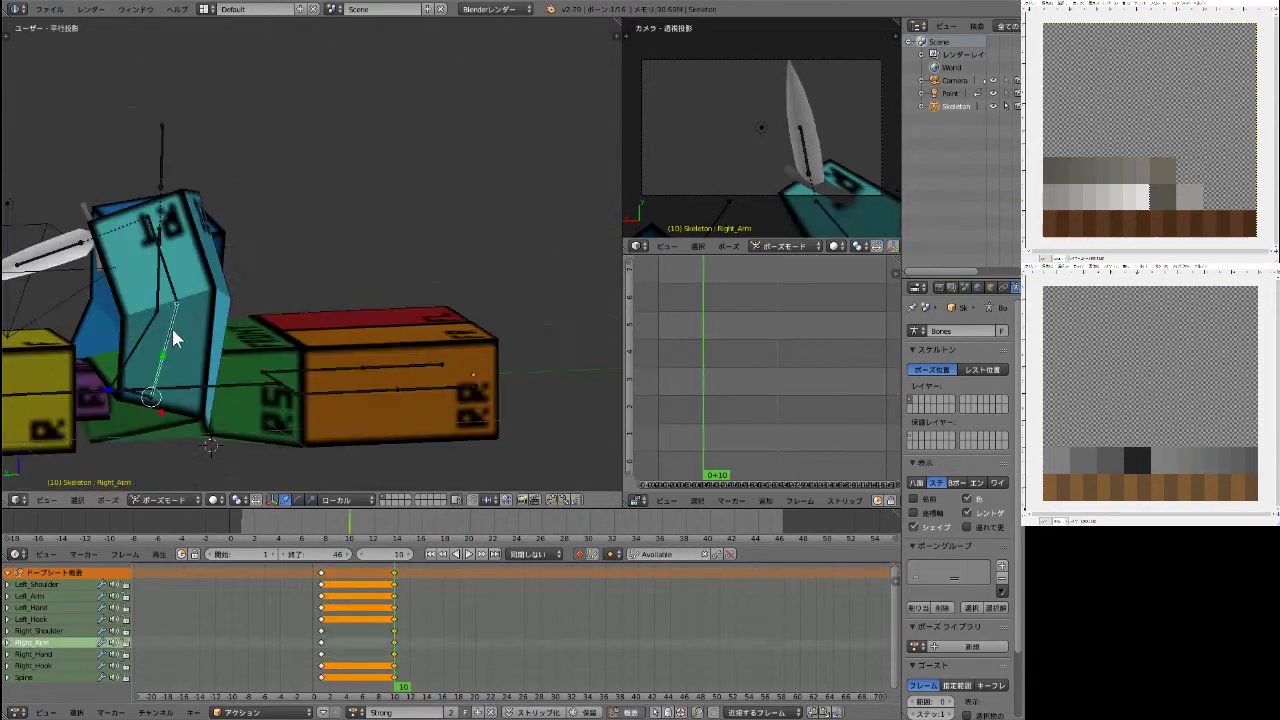
key(ctrl+KP_1)
key(alt+a)
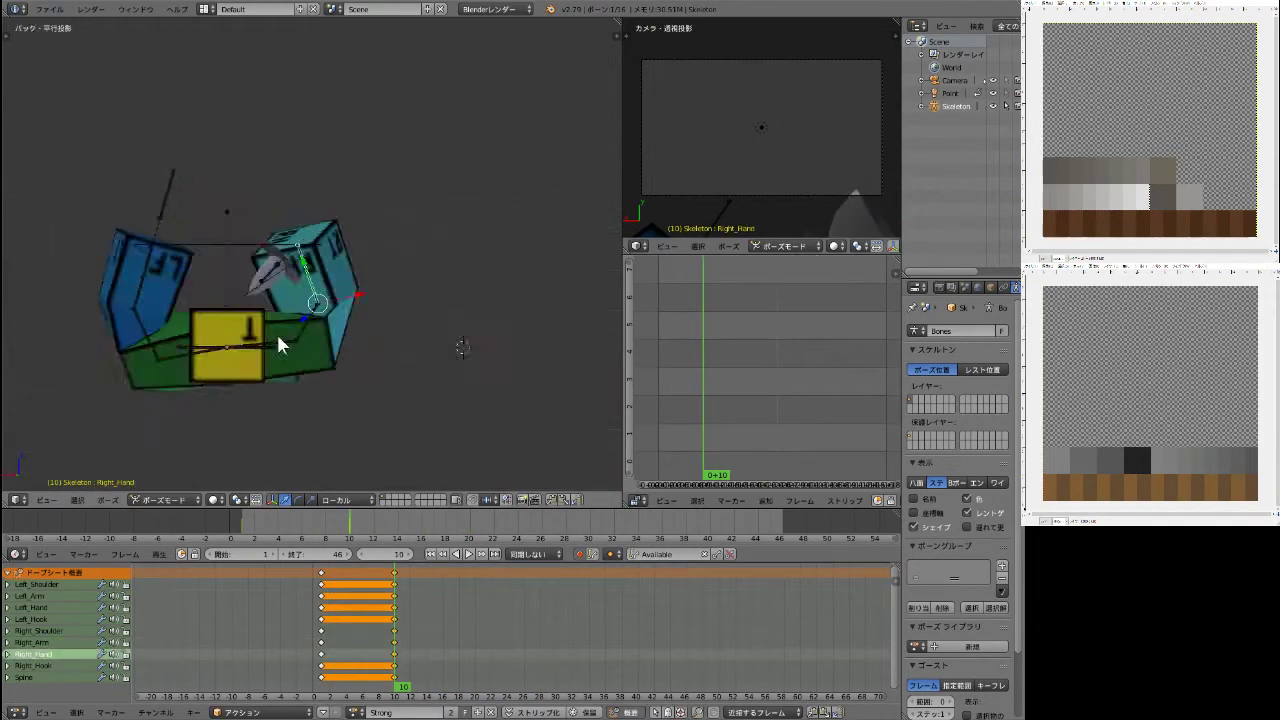
right_click(348, 654)
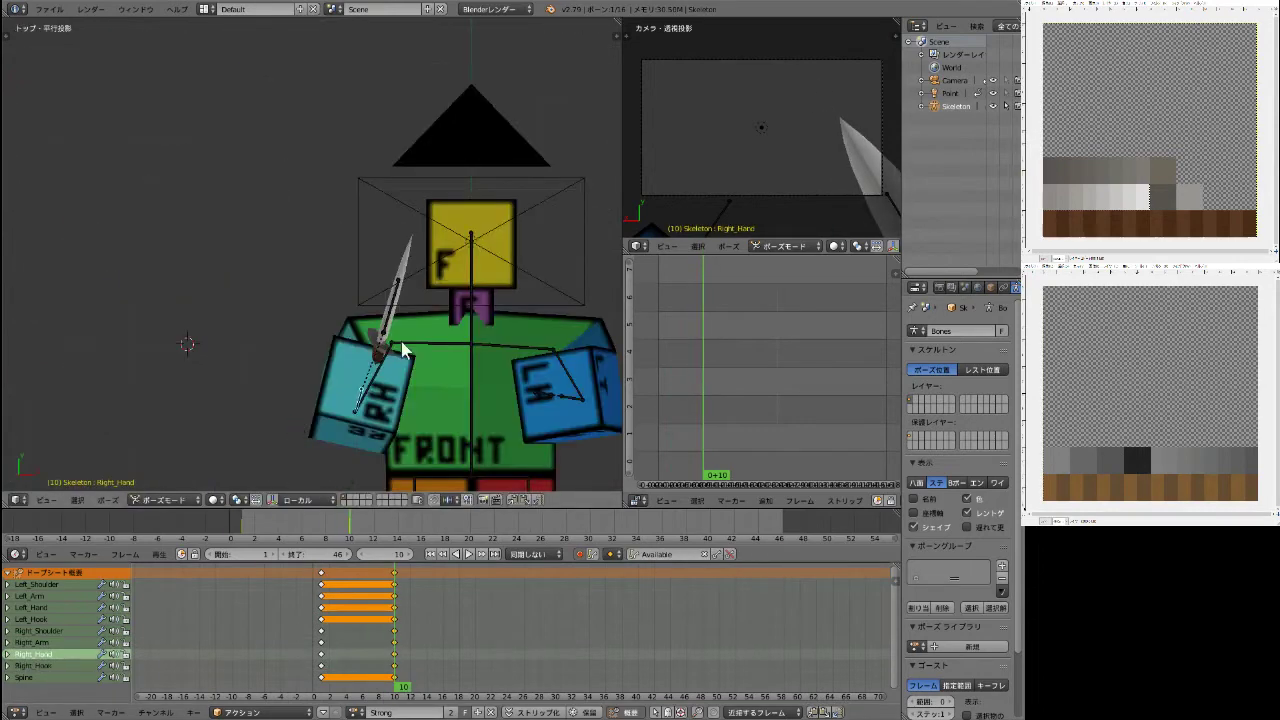
key(KP_3)
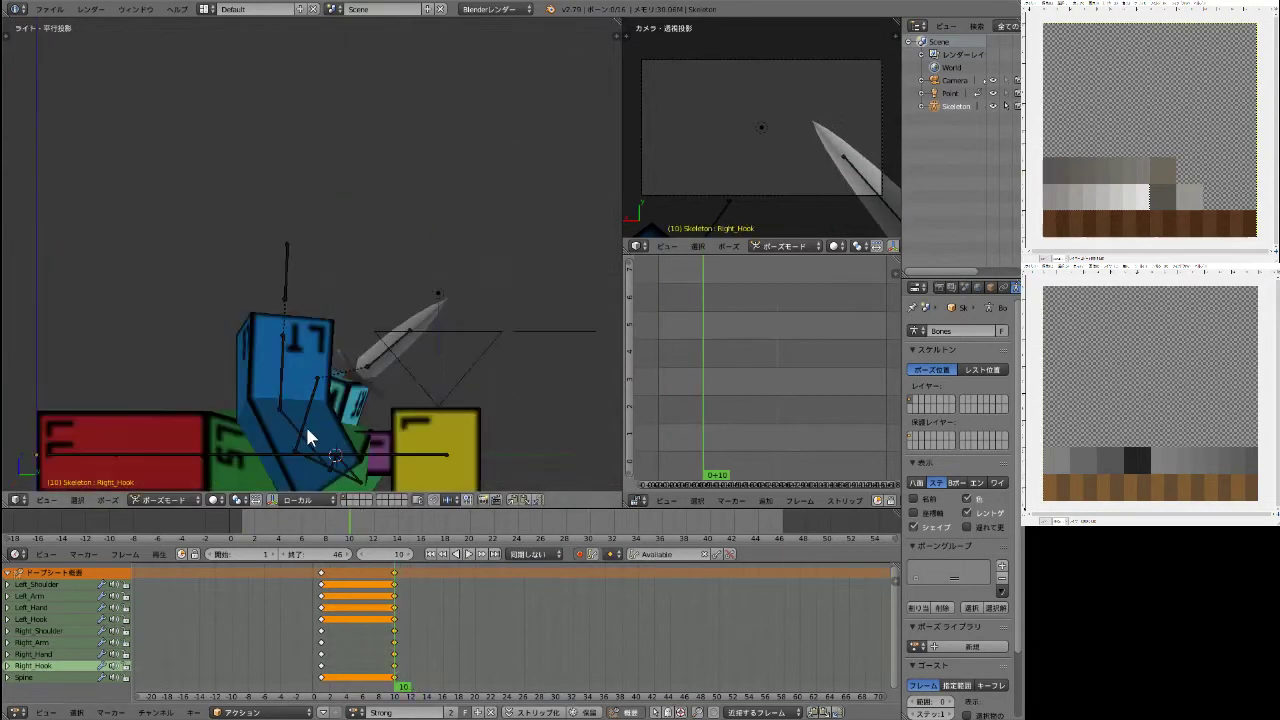
middle_drag(305, 424, 345, 385)
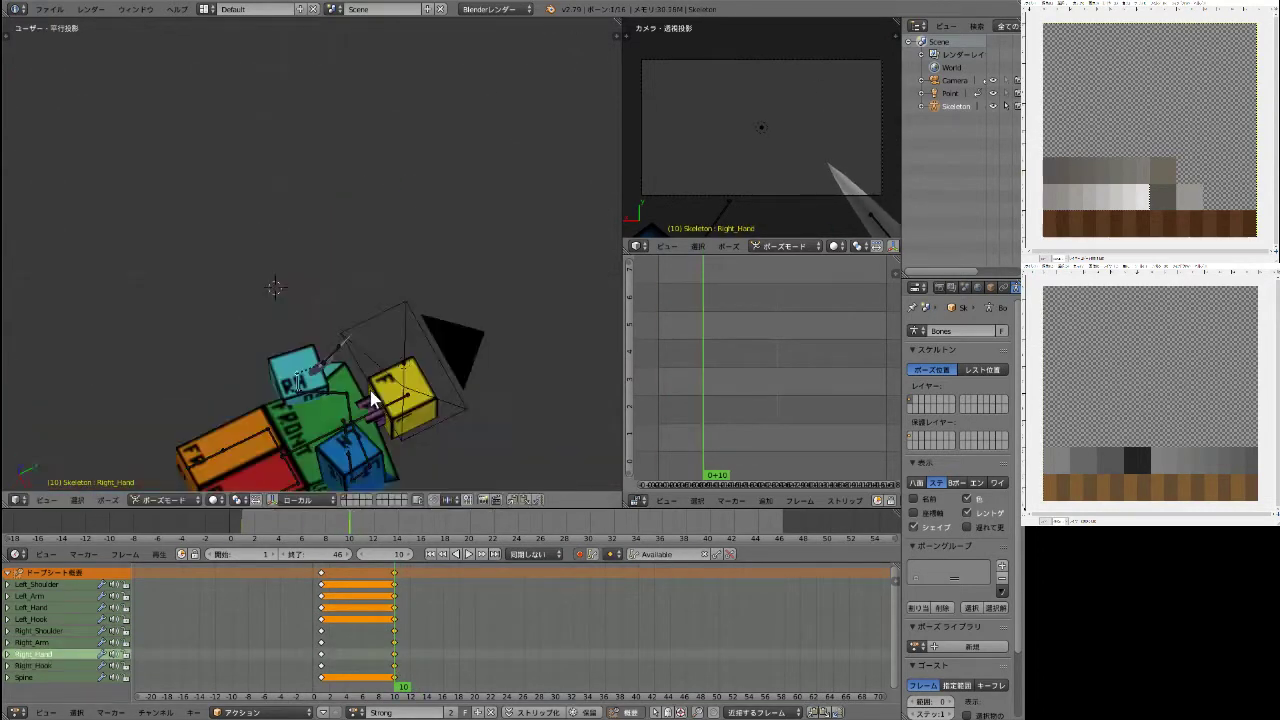
right_drag(375, 370, 366, 357)
middle_drag(416, 318, 289, 380)
right_click(289, 380)
Pose the right arm thrusting the dagger forward at frame 12 of the Strong action and keyframe the bones.
key(Right)
key(Right)
key(Right)
middle_drag(186, 322, 427, 520)
right_click(442, 348)
key(Left)
key(ctrl+KP_1)
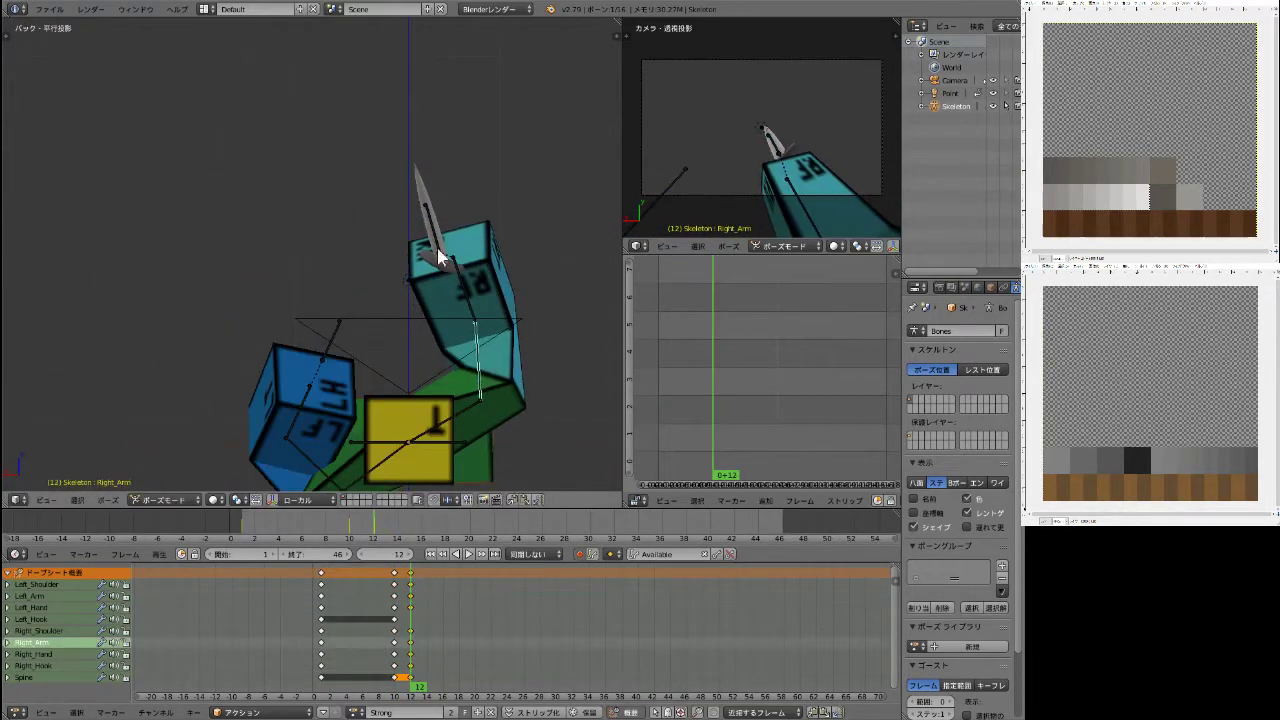
Add Strong action keyframes at frames 16 and 22 after the thrust, and move the final pose's keyframes to frame 29.
middle_drag(437, 247, 503, 341)
right_click(503, 341)
key(Right)
key(Right)
key(Right)
key(ctrl+KP_1)
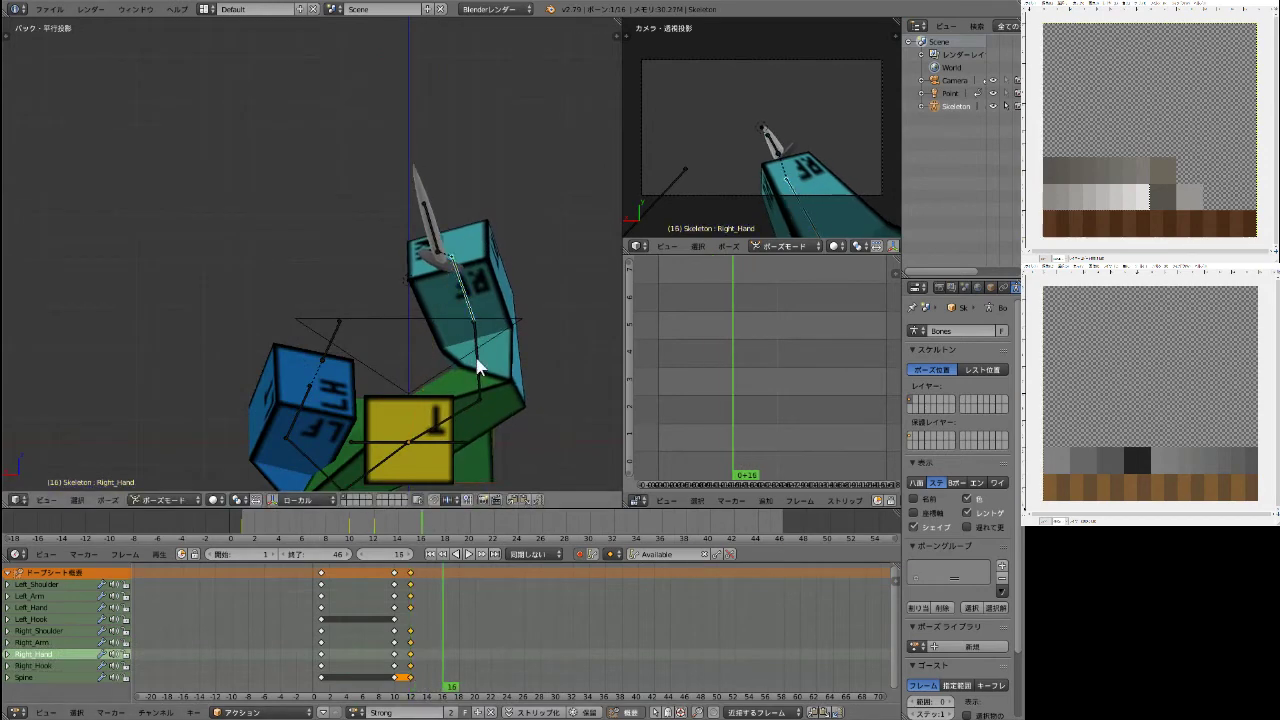
right_click(478, 622)
key(alt+a)
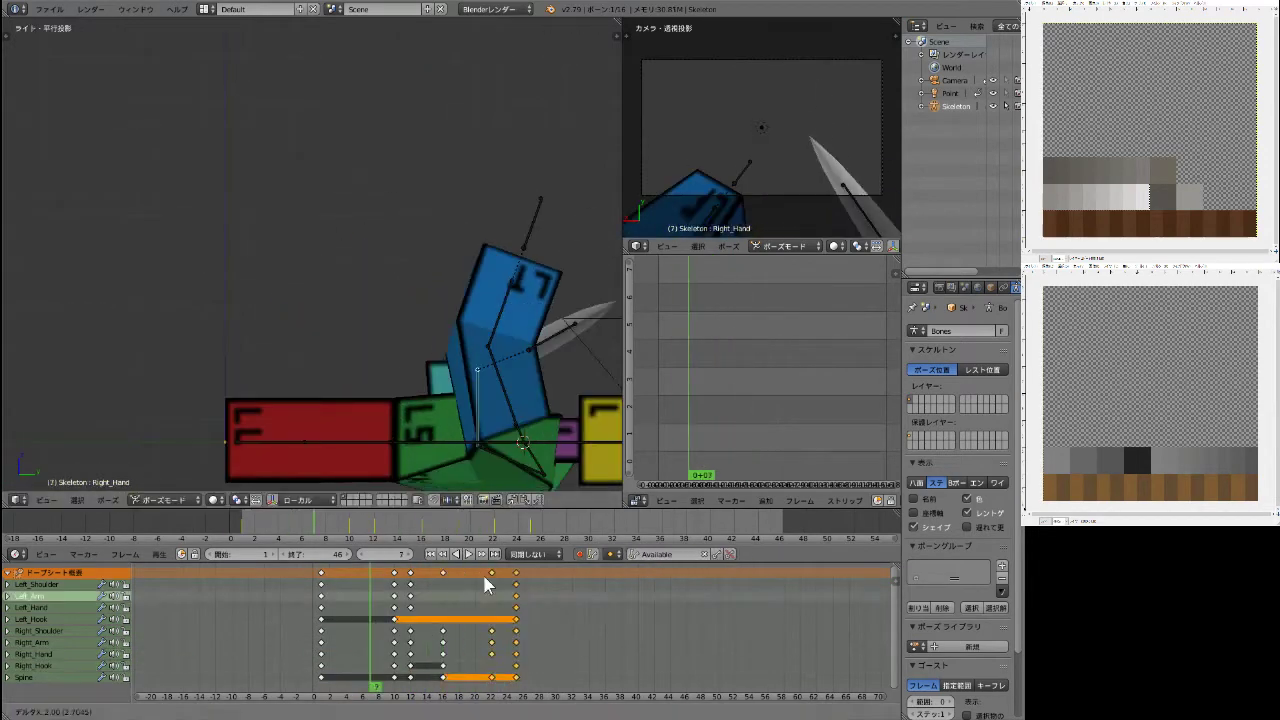
right_click(491, 607)
scroll(489, 356, down, 5)
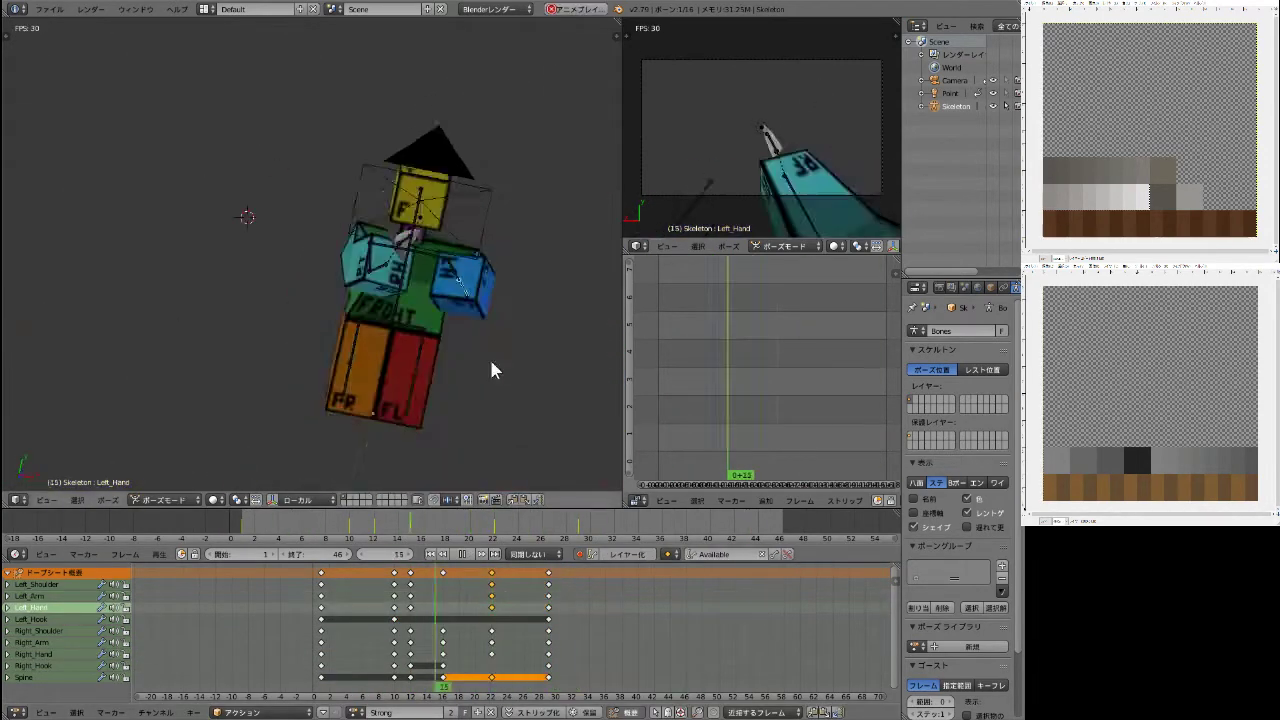
Adjust the Right_Hand bone's pose at frame 16 of the Strong action and play the animation.
middle_drag(489, 356, 512, 396)
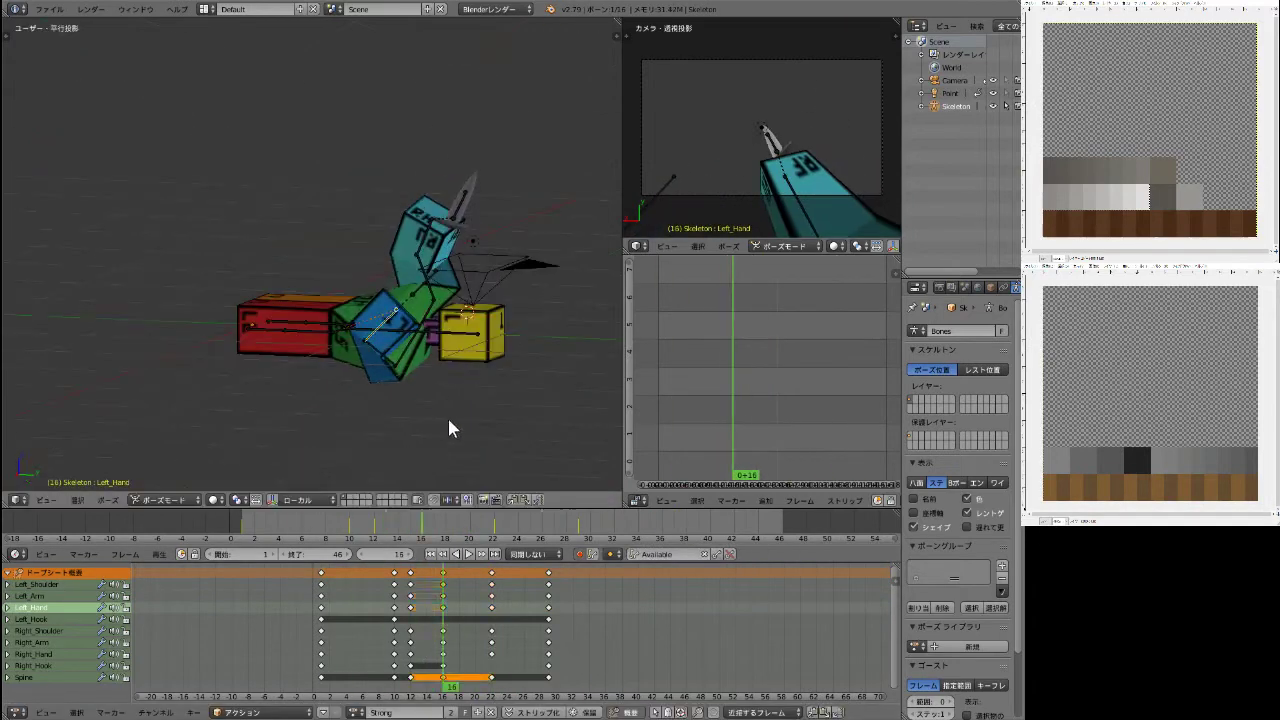
key(Escape)
key(KP_3)
right_click(450, 234)
key(r)
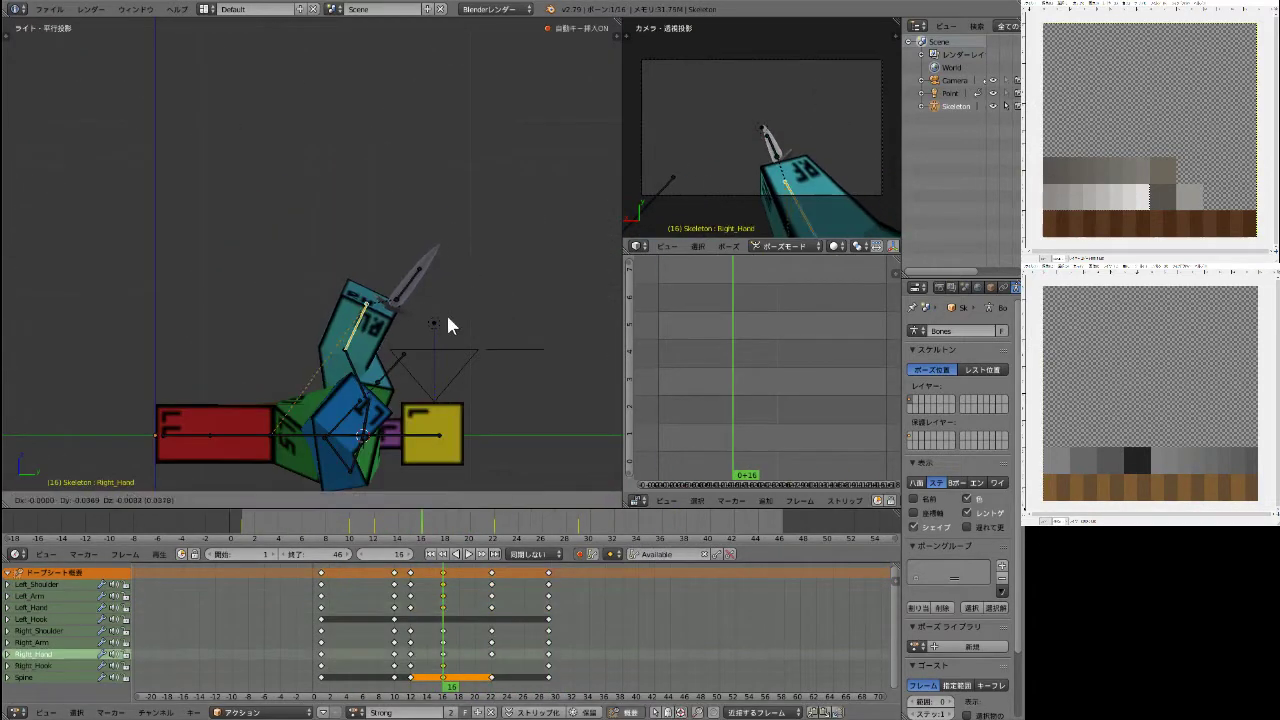
click(489, 324)
key(alt+a)
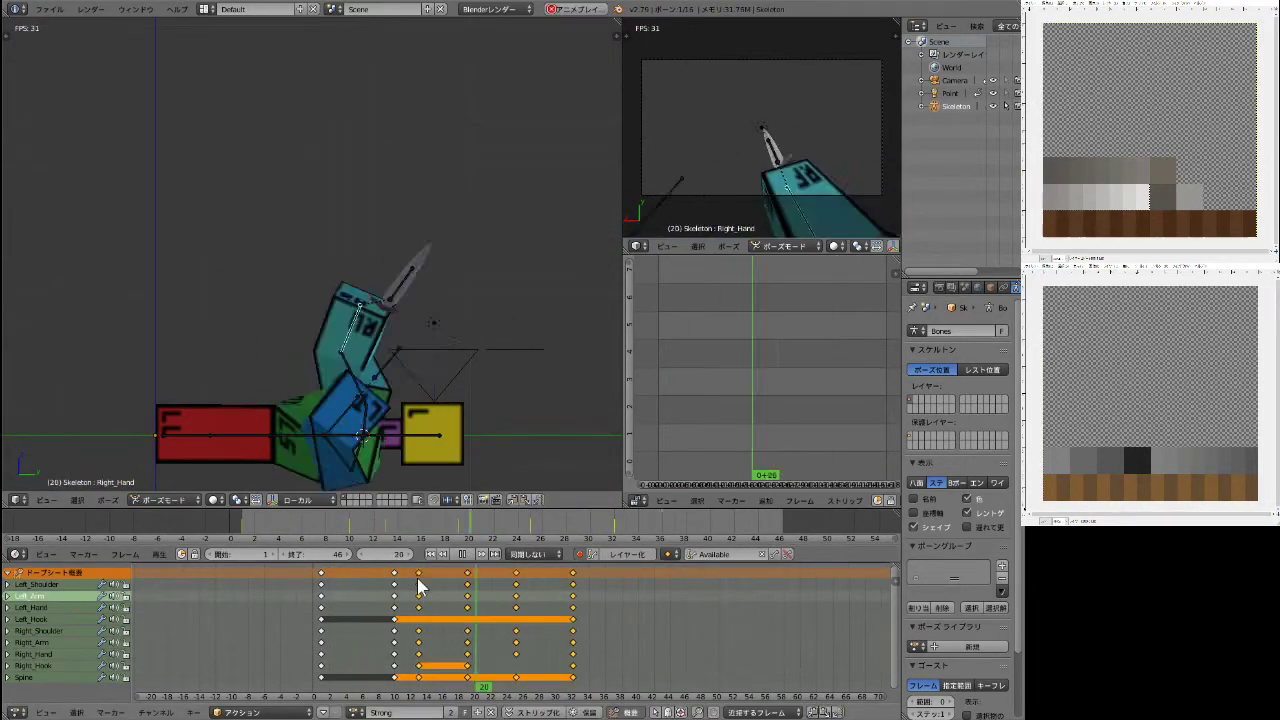
Undo the recent keyframe edits, replay the Strong action, and shift its keyframes after frame 1 one frame later.
middle_drag(470, 400, 515, 440)
key(ctrl+z)
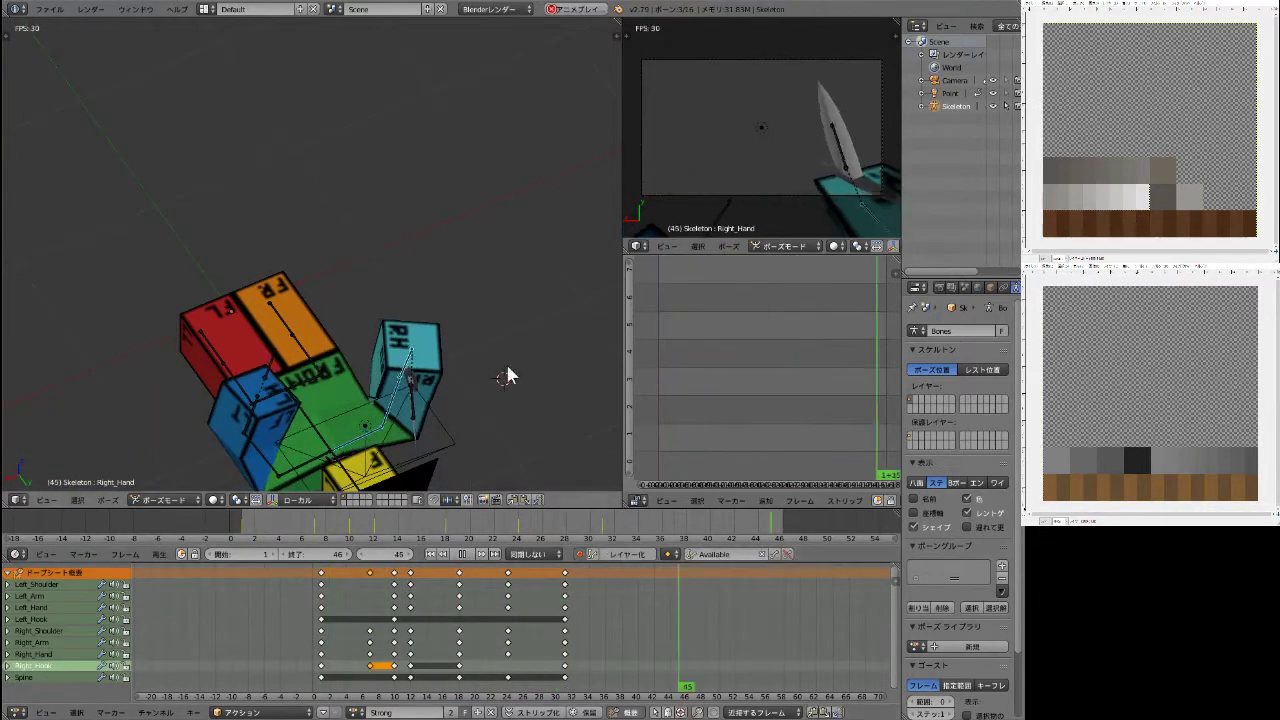
key(ctrl+z)
middle_drag(407, 374, 206, 371)
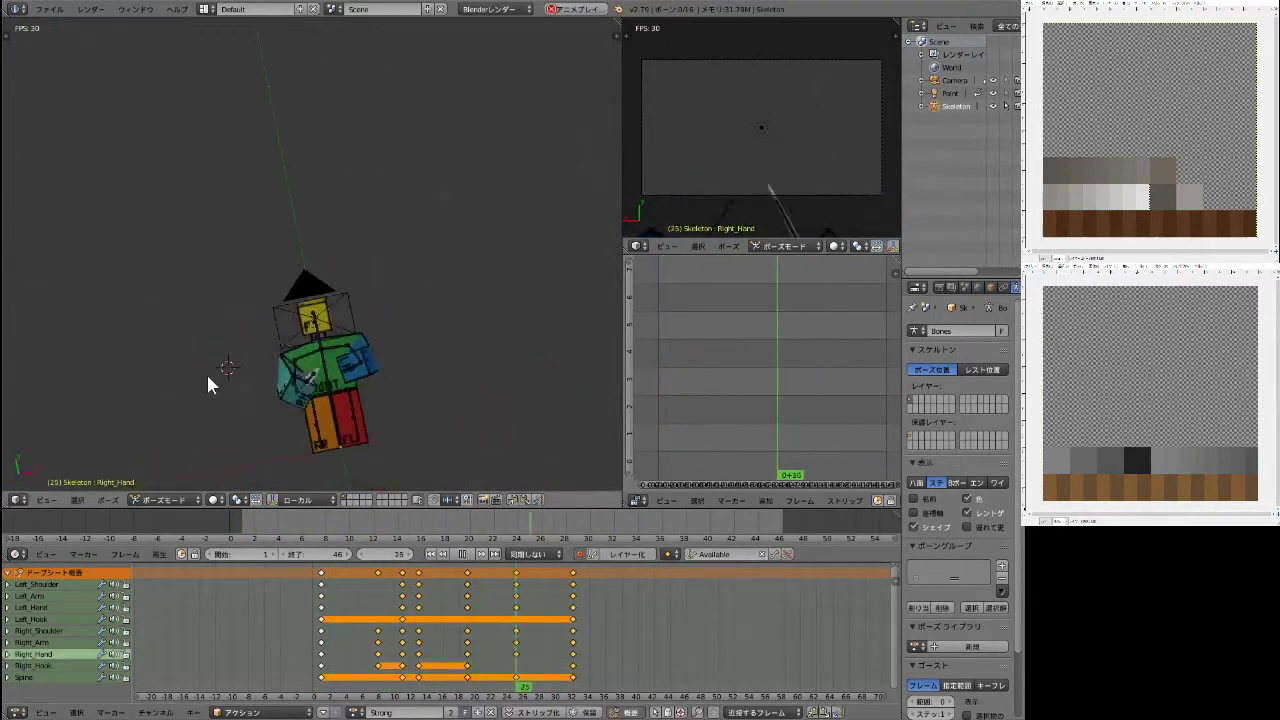
click(357, 712)
key(alt+a)
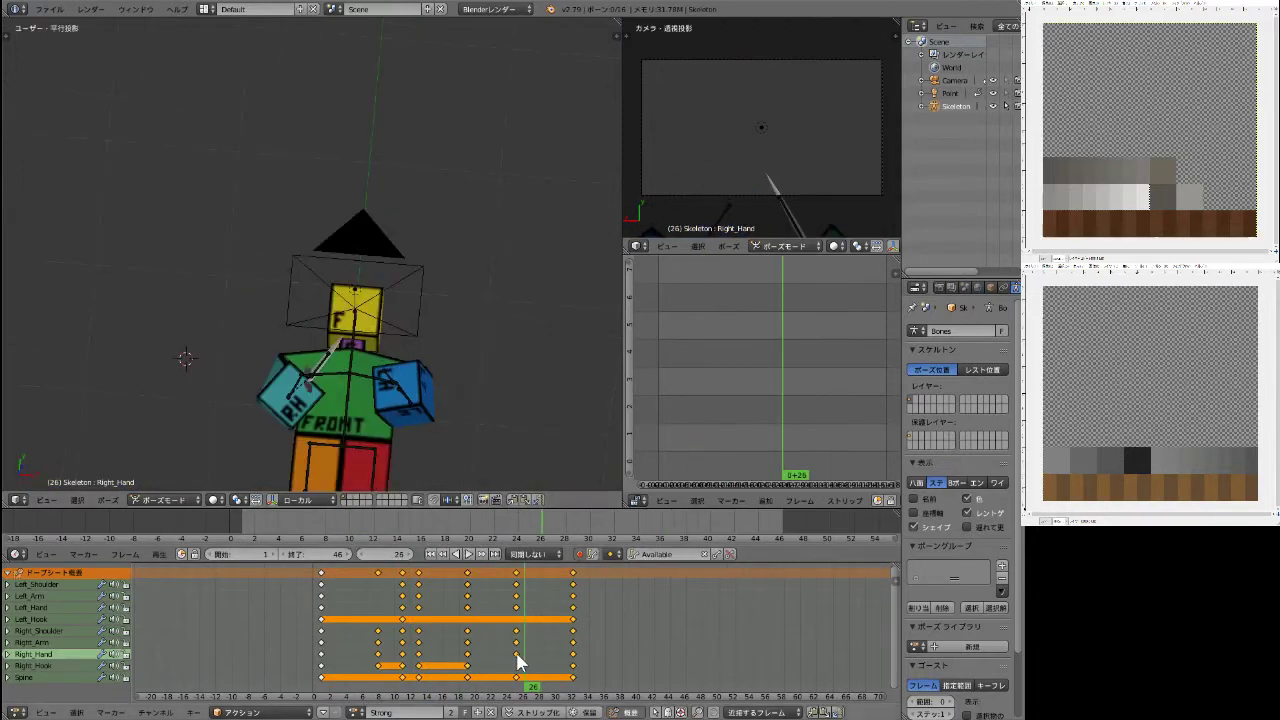
Refine the Right_Hand and Right_Arm return poses around frames 25 to 31 of the Strong action.
key(KP_7)
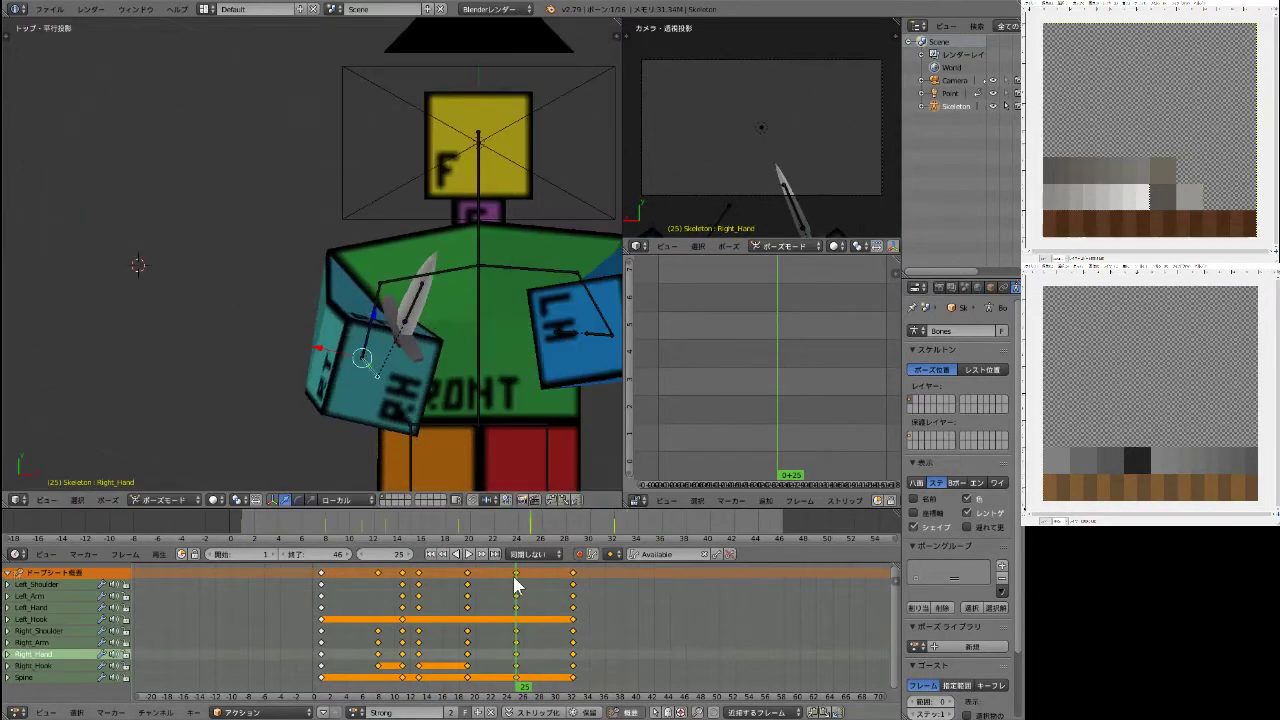
click(465, 556)
click(468, 556)
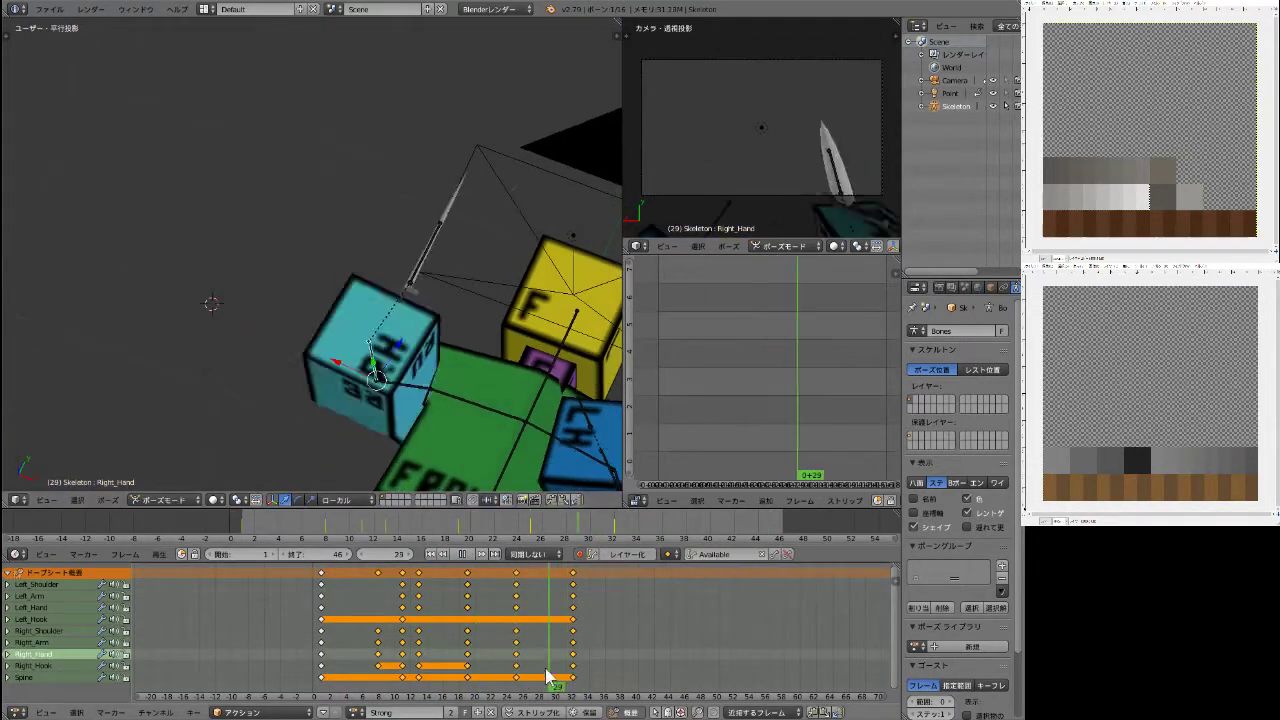
key(alt+a)
middle_drag(480, 350, 446, 320)
key(g)
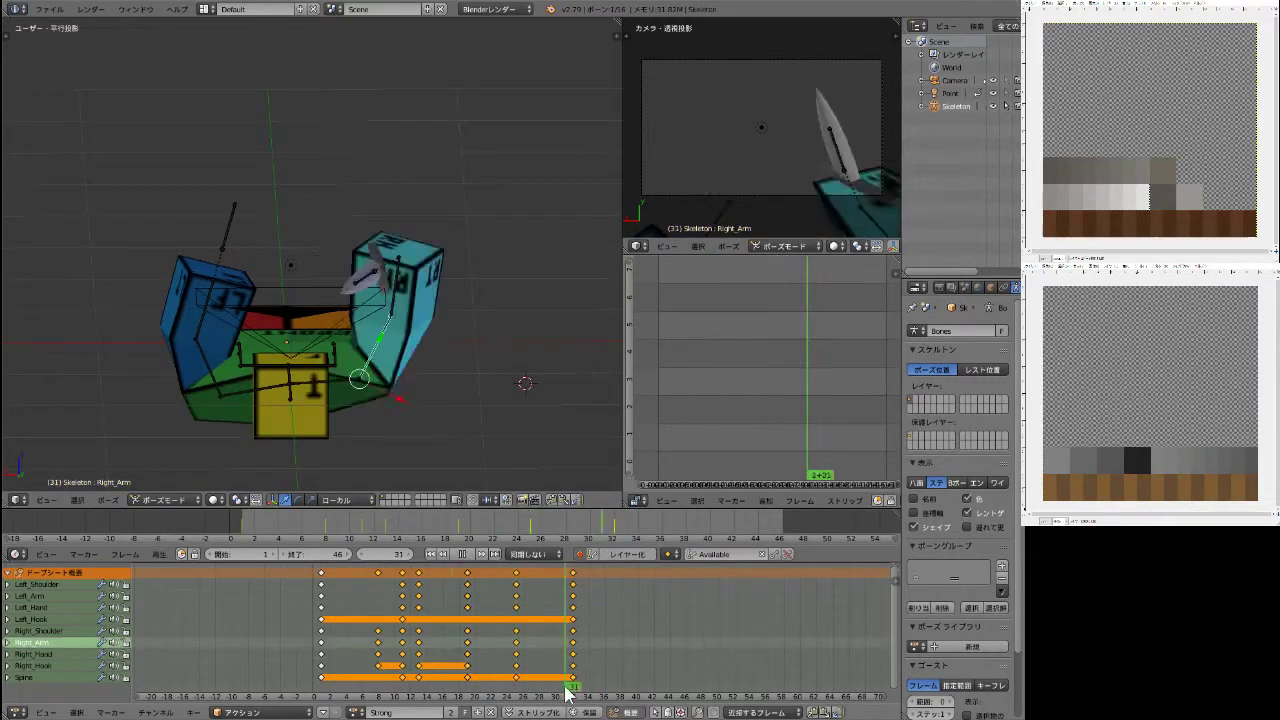
middle_drag(500, 400, 194, 451)
right_click(243, 366)
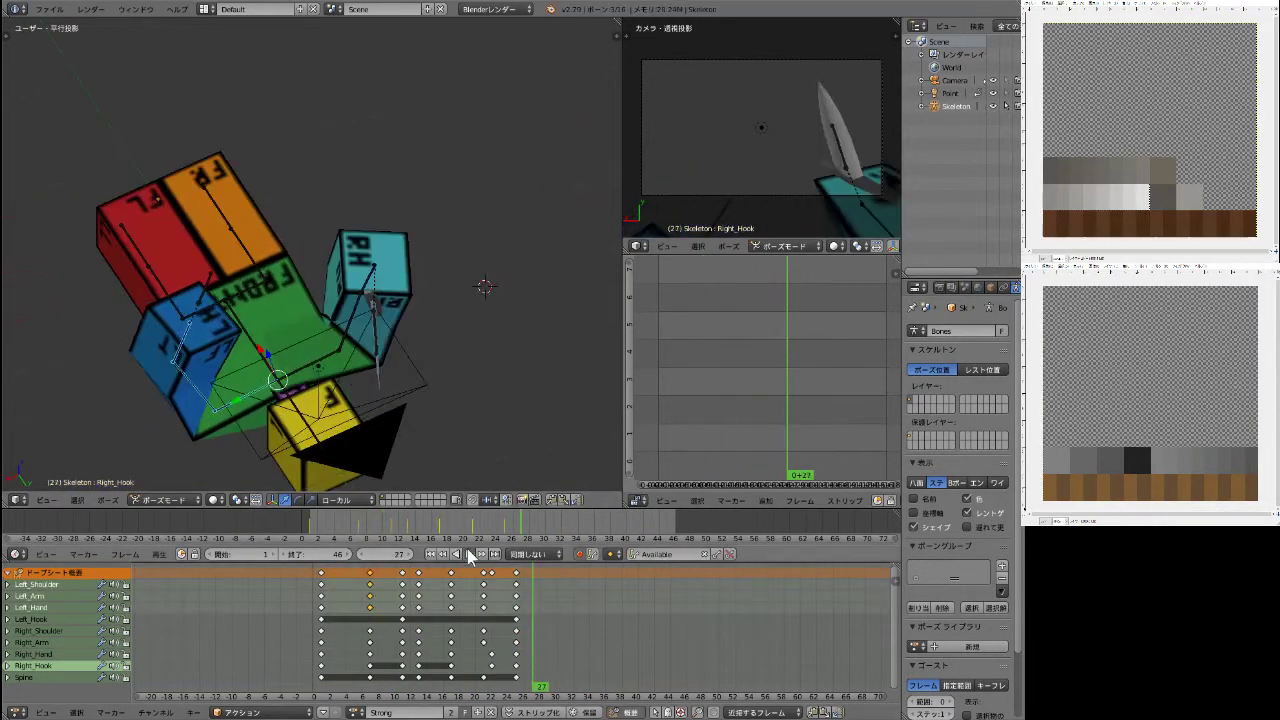
Play the Strong action and retime the arms, moving the right arm's return keyframes to frame 20 and keying the left arm at frame 10.
click(470, 556)
middle_drag(450, 480, 474, 652)
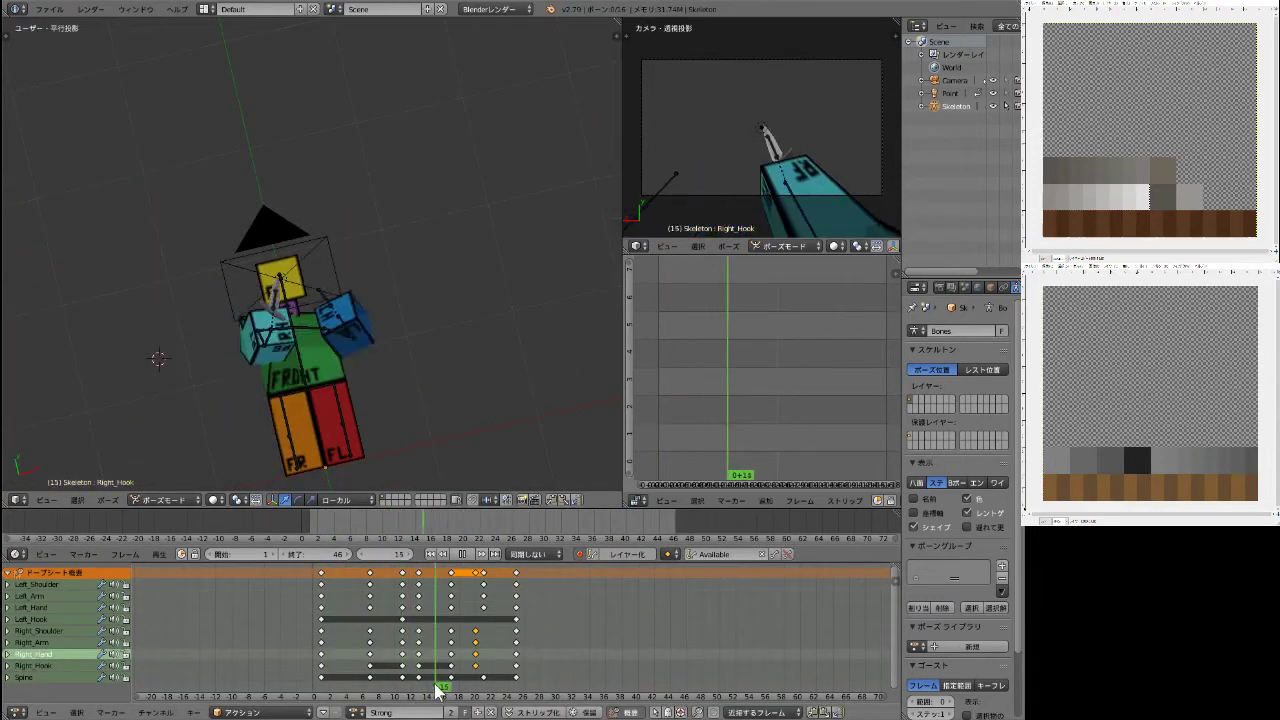
click(466, 560)
middle_drag(466, 520, 474, 448)
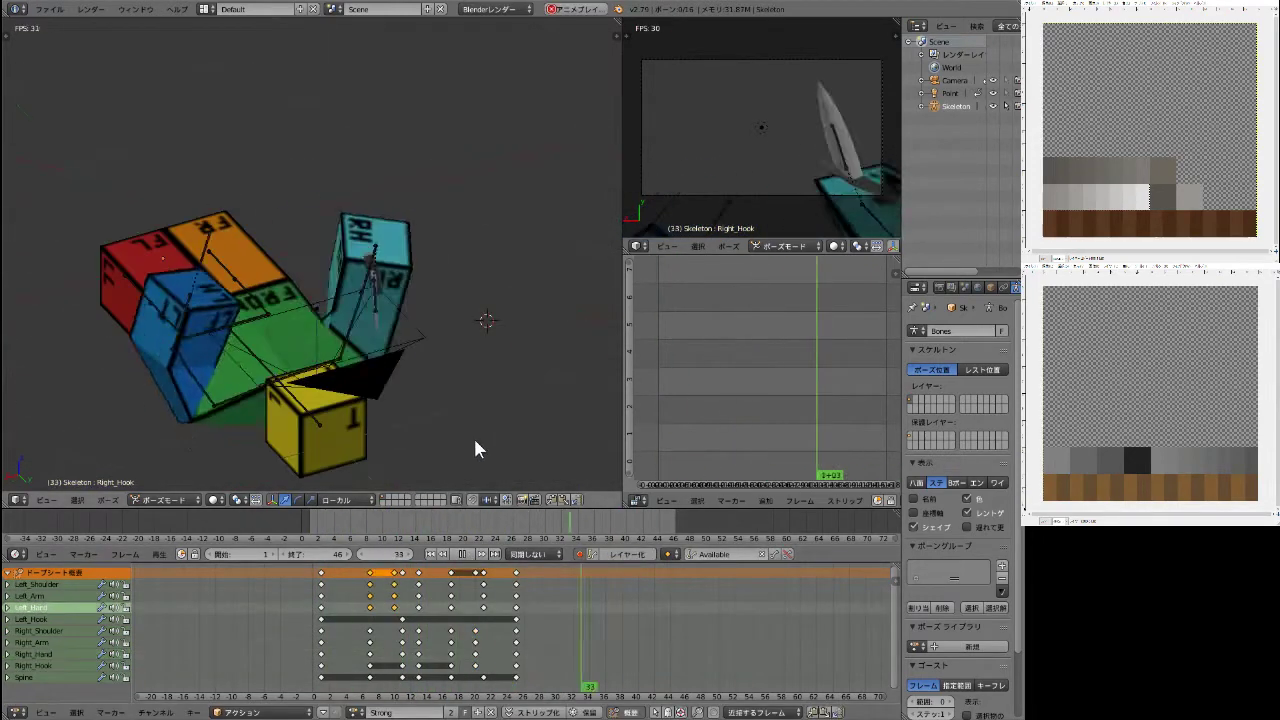
scroll(474, 448, up, 3)
click(463, 636)
drag(473, 594, 457, 640)
Tighten the Strong action's keyframe timing and place the right arm's wind-up keyframes at frame 6.
key(alt+a)
key(ctrl+z)
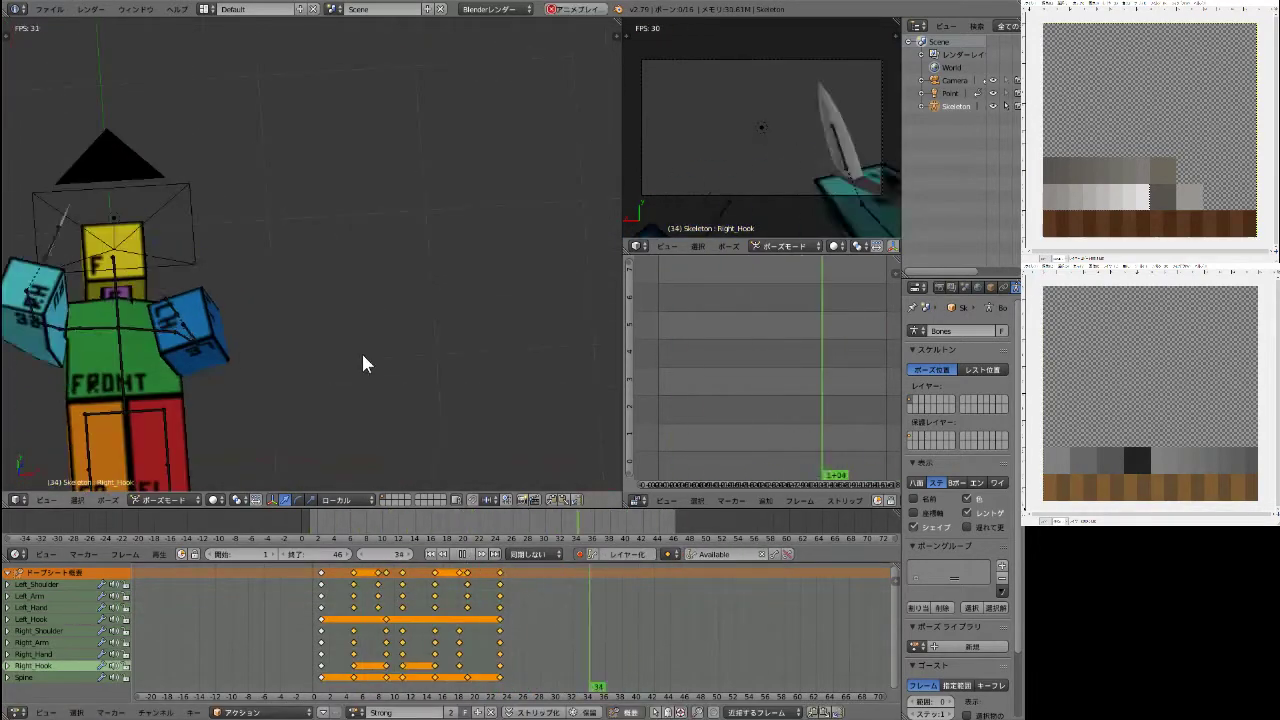
key(alt+a)
click(362, 666)
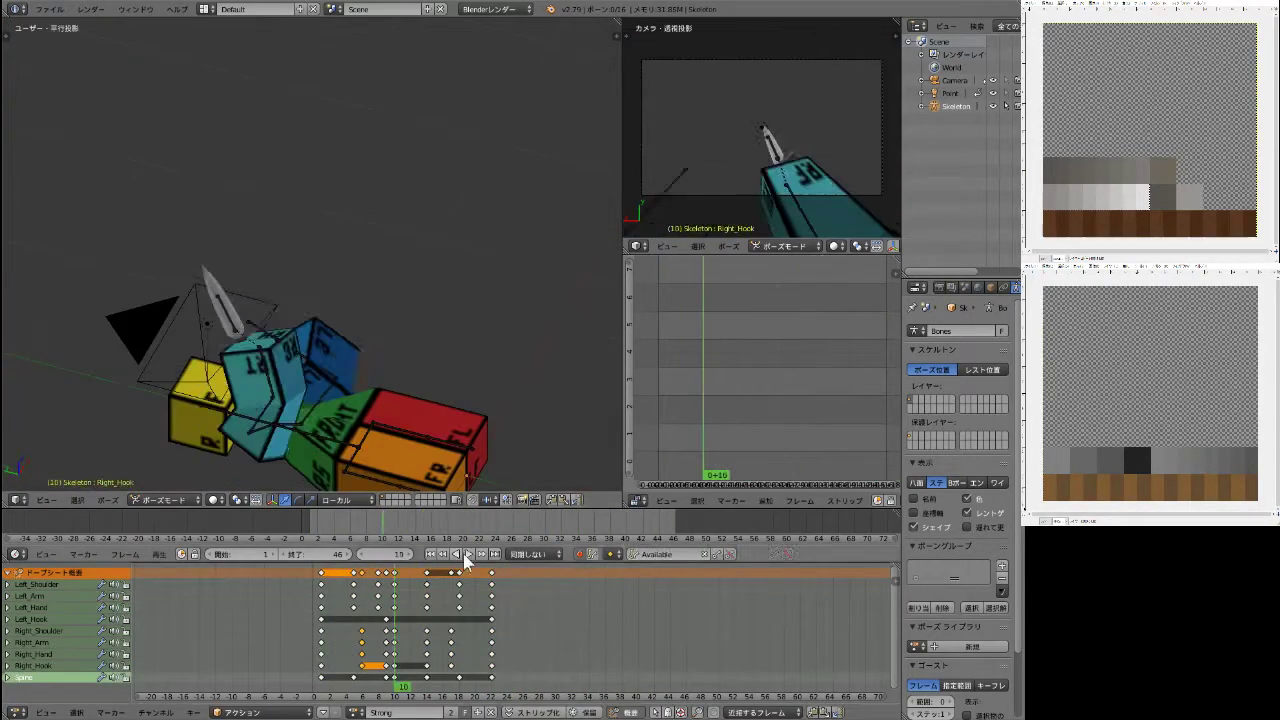
Shift the Strong action's keyframes from the thrust onward one frame later and play the animation from several angles.
middle_drag(372, 460, 445, 410)
right_click(445, 410)
key(alt+a)
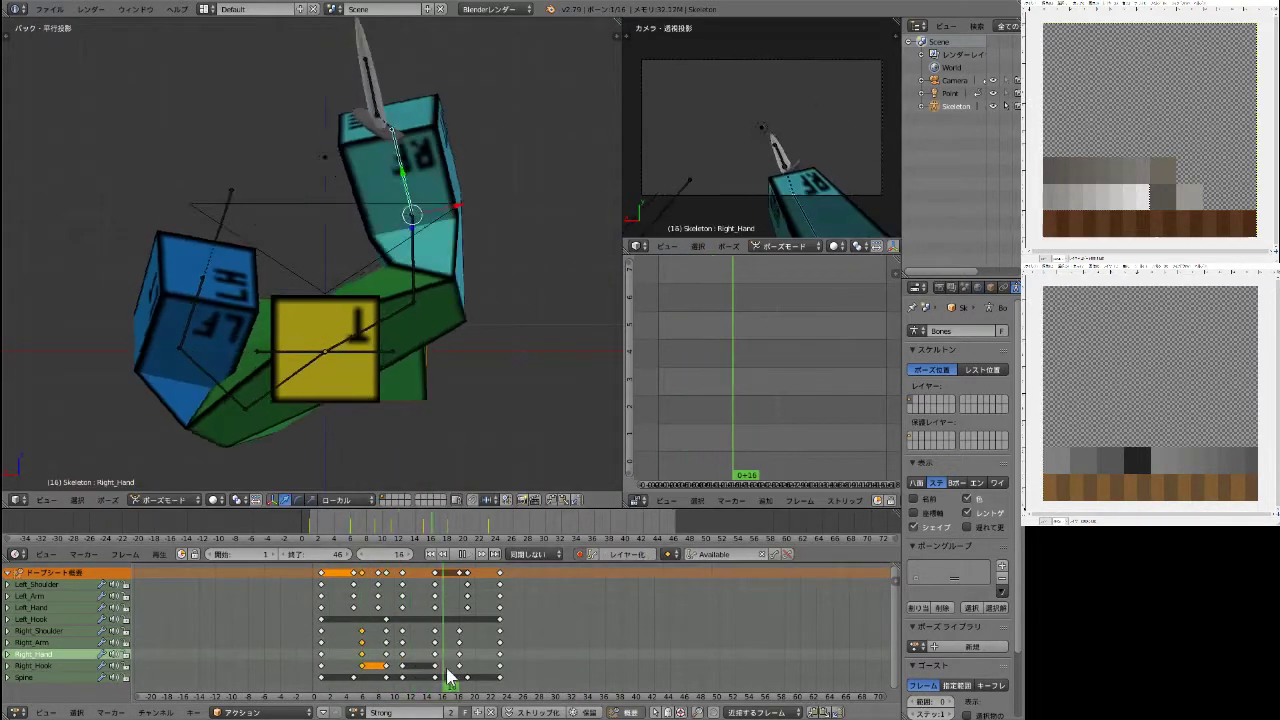
key(KP_3)
key(shift+alt+a)
middle_drag(520, 440, 554, 600)
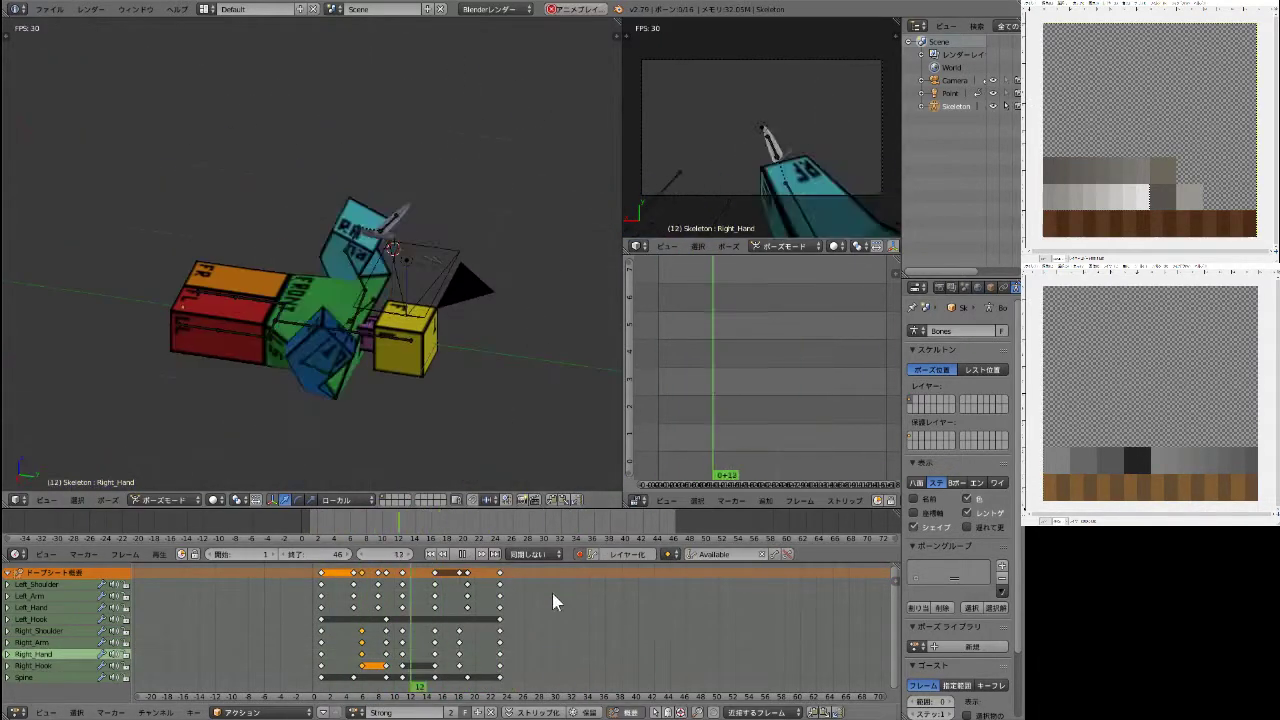
Switch to another action and back to Strong to compare their playback, and stop the animation.
click(355, 712)
click(366, 594)
click(355, 712)
click(366, 619)
scroll(491, 409, up, 3)
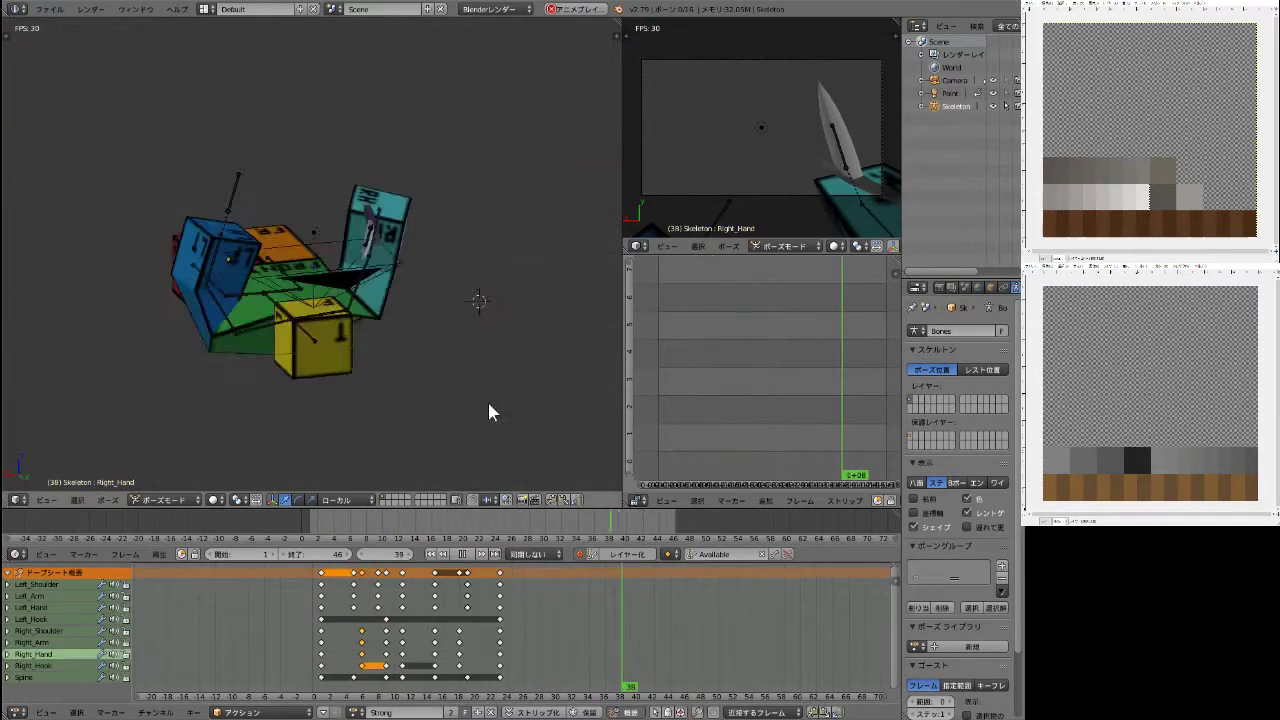
key(alt+a)
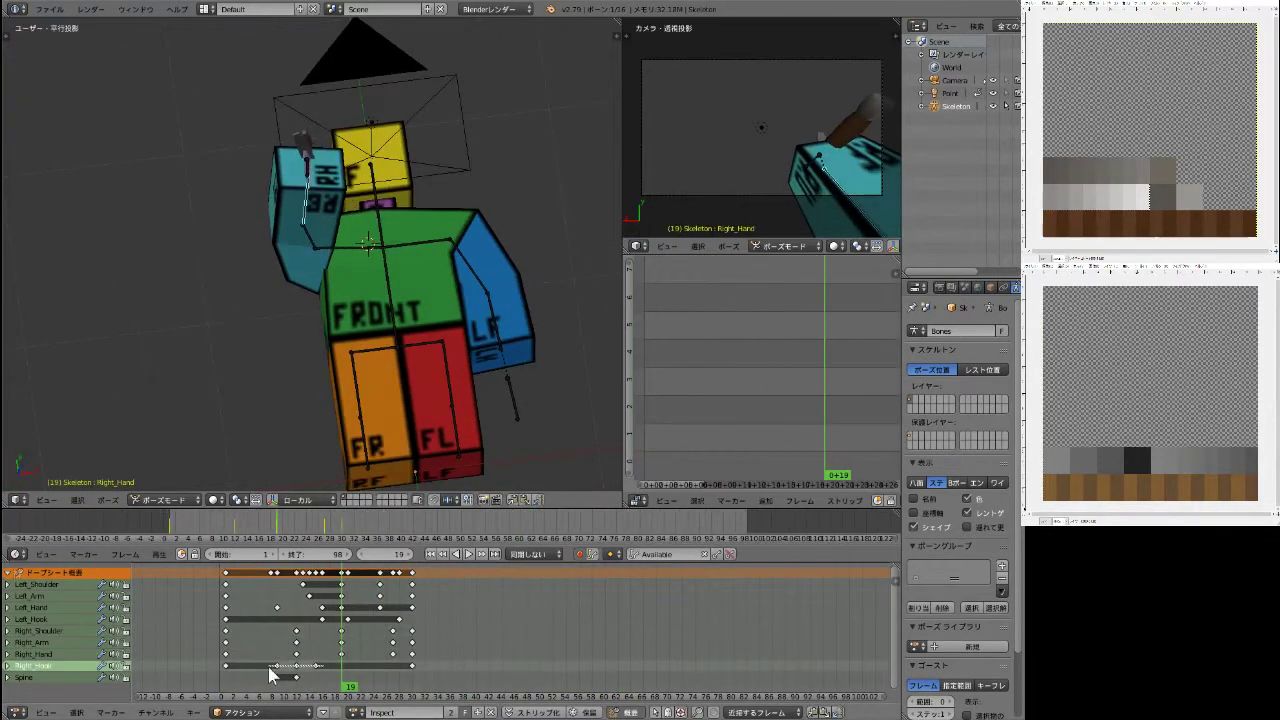
Move the right shoulder, arm and hand keyframes of the Inspect action to frame 11 and play the animation.
middle_drag(469, 420, 400, 349)
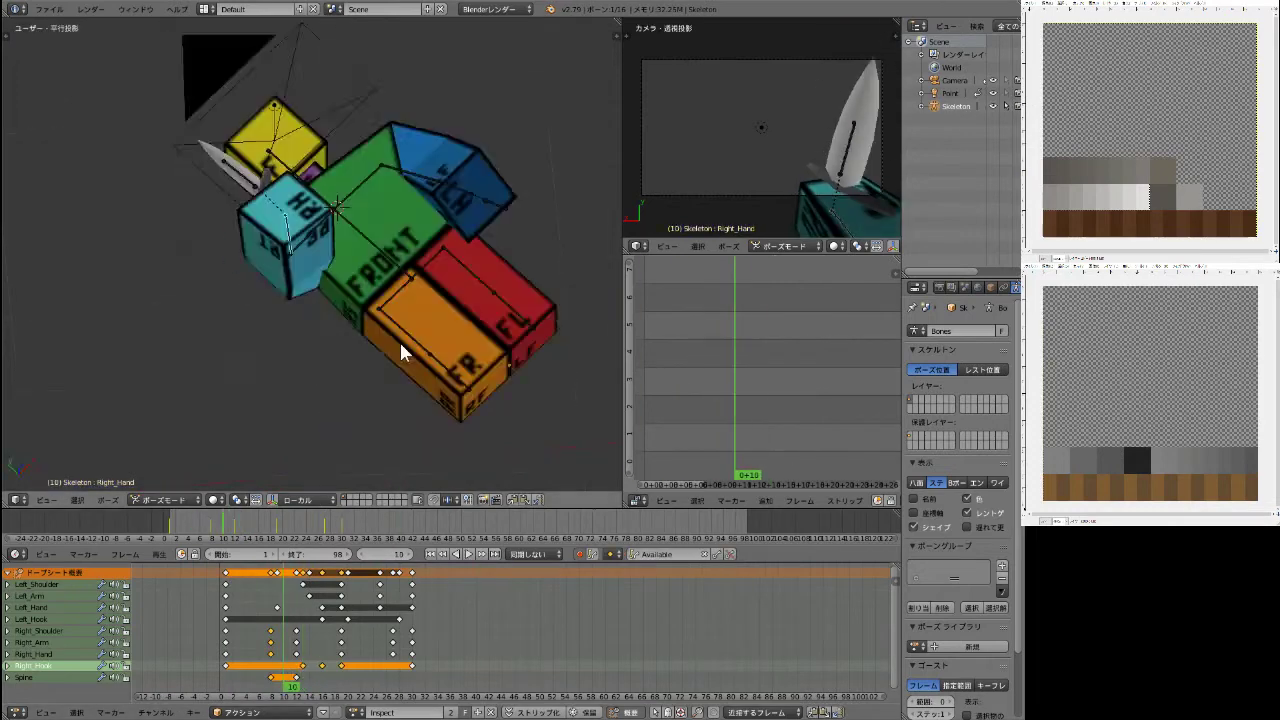
key(alt+a)
click(283, 650)
key(alt+a)
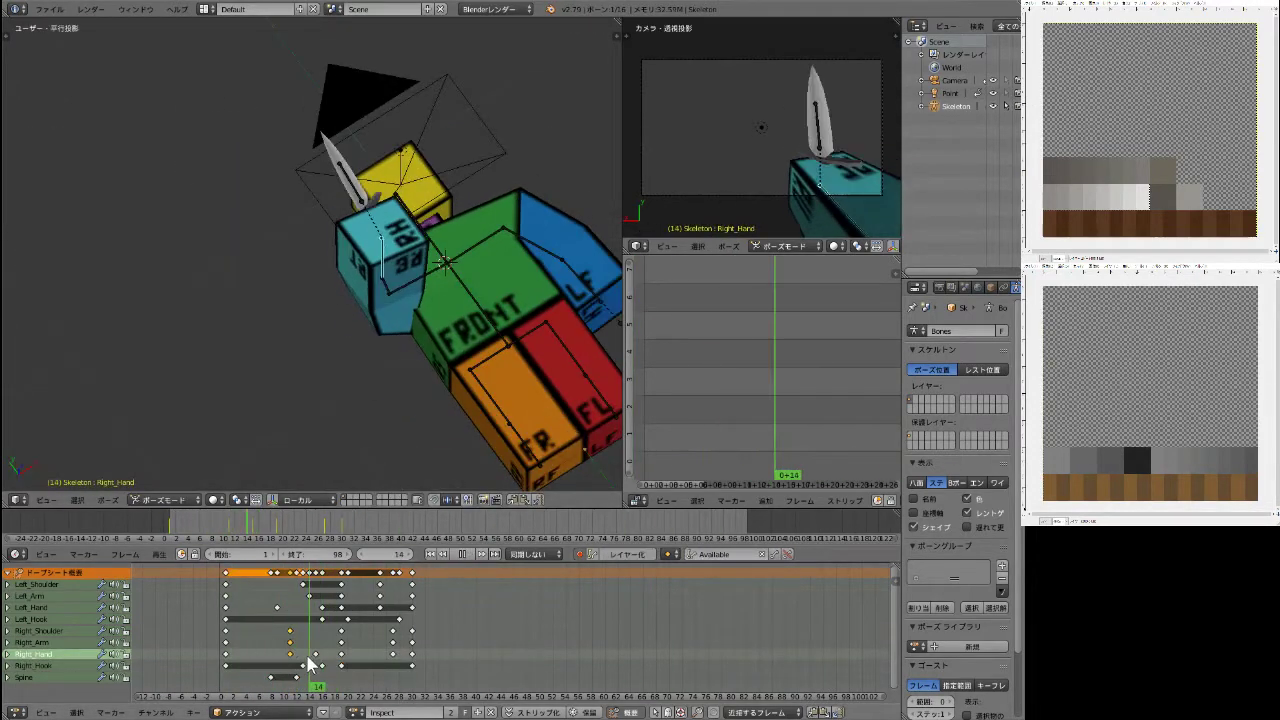
key(alt+a)
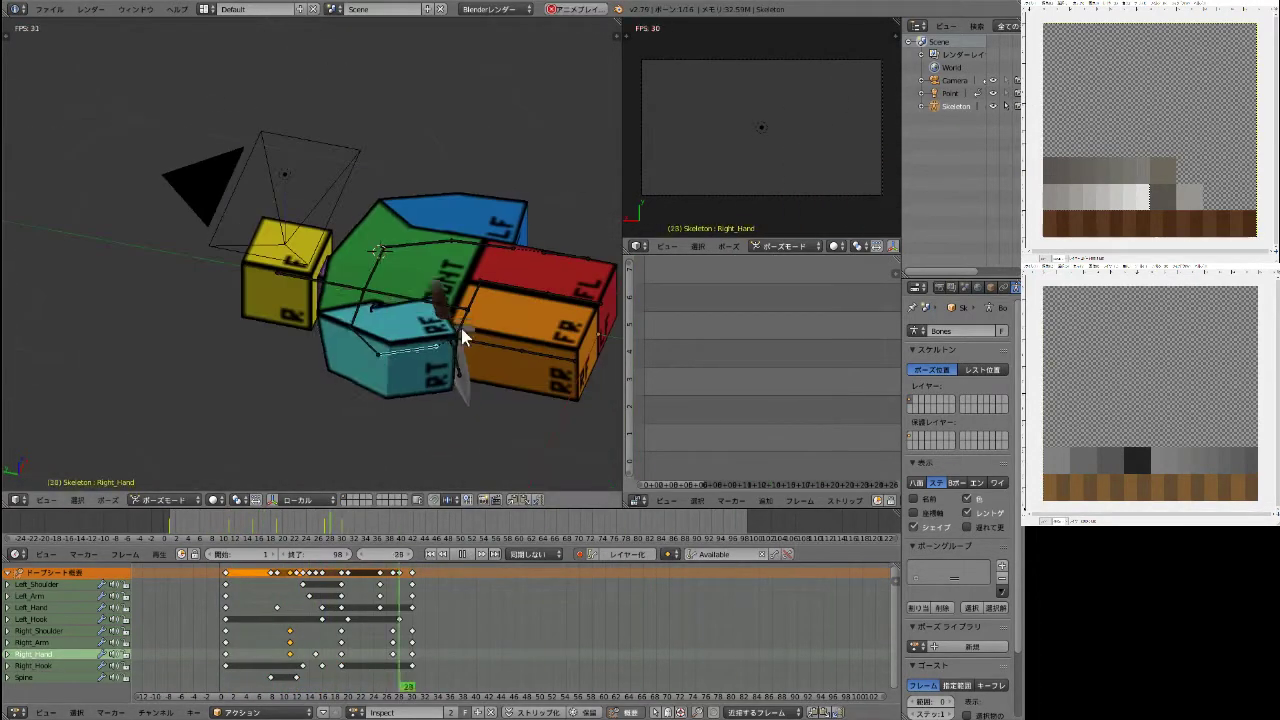
middle_drag(466, 334, 417, 426)
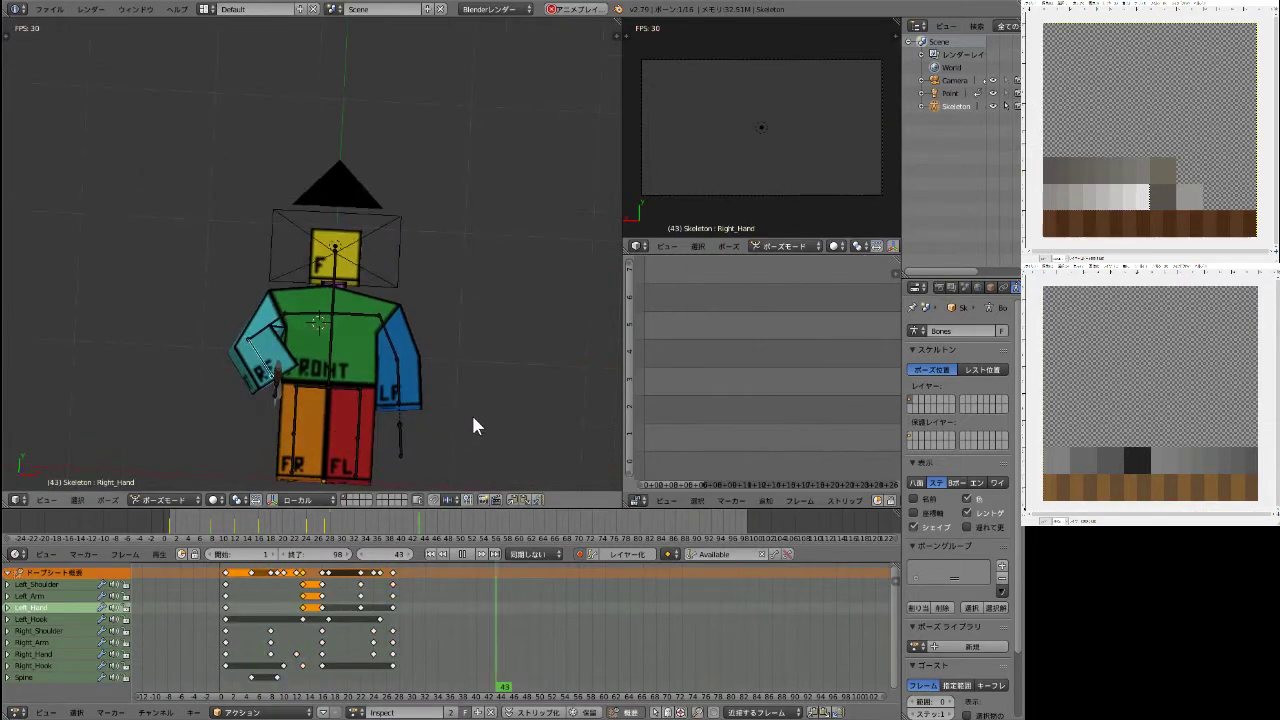
Play the Inspect action from above and from the side, checking the right arm's end pose at frame 27.
key(ctrl+KP_3)
key(alt+a)
click(329, 325)
key(alt+a)
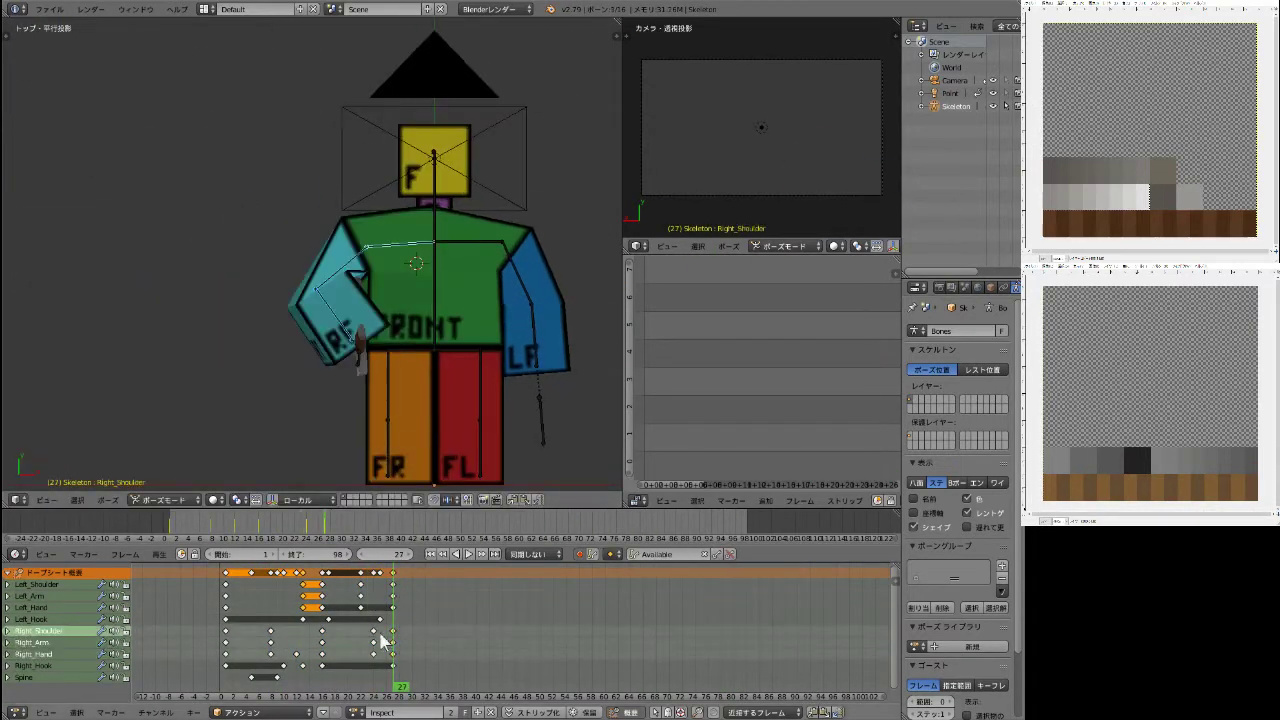
click(392, 665)
middle_drag(380, 400, 483, 308)
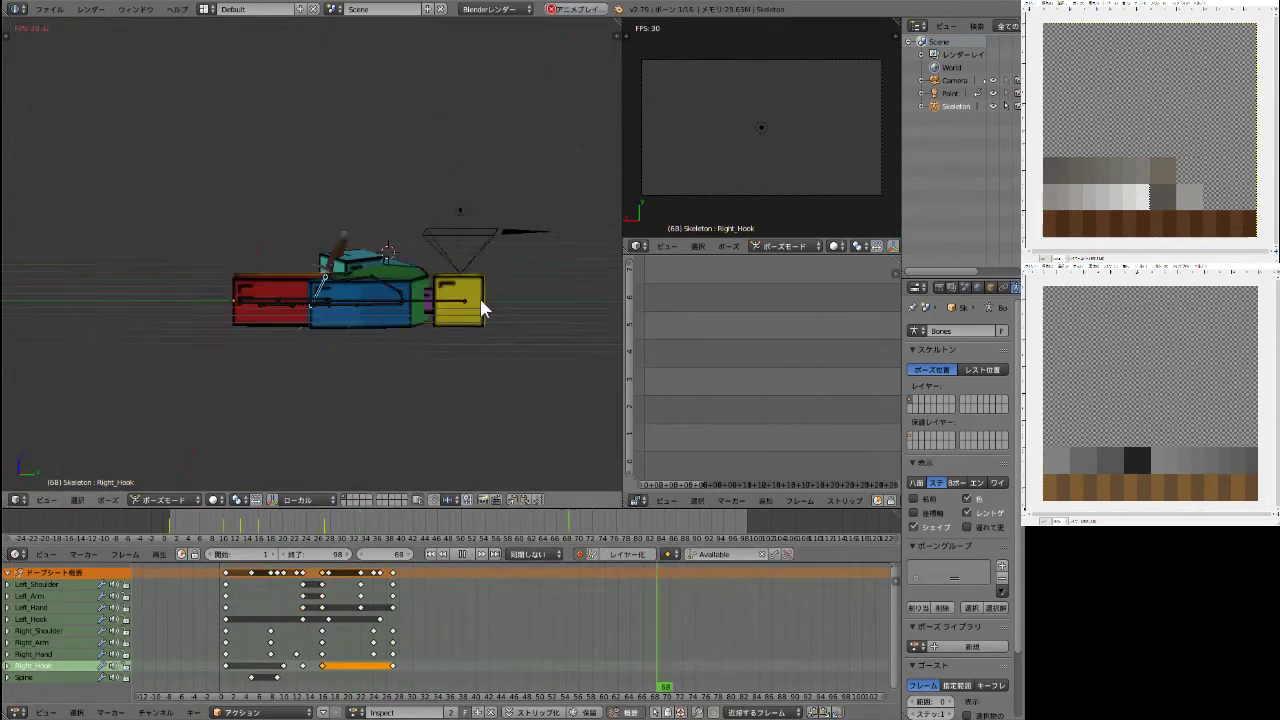
mouse_move(520, 404)
middle_down()
mouse_move(440, 263)
mouse_move(424, 382)
mouse_move(277, 349)
mouse_move(371, 320)
mouse_move(314, 337)
mouse_move(394, 363)
middle_up()
Stop at frame 27, select the right hand bone in a wireframe side view and replay the Inspect action.
key(alt+a)
key(ctrl+KP_1)
key(z)
right_click(245, 383)
key(z)
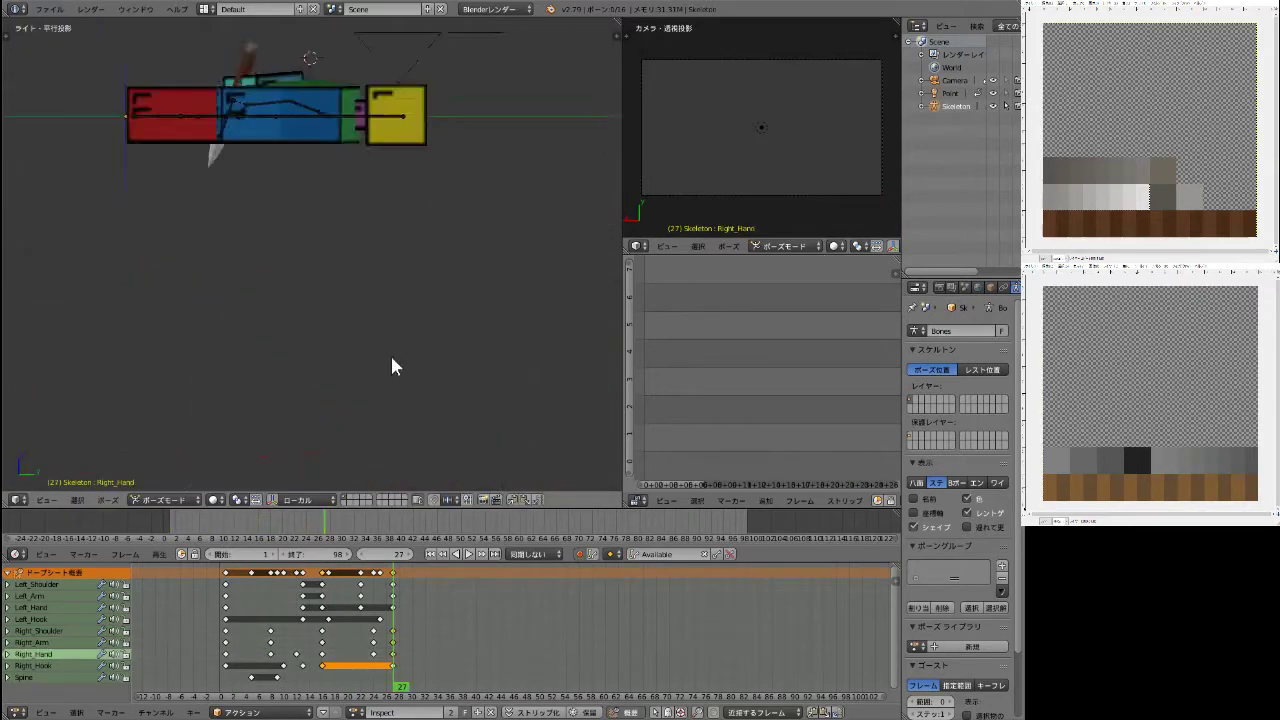
key(ctrl+KP_3)
right_click(456, 338)
key(alt+a)
Stagger the right arm's keyframes in the Inspect action: hook at frame 21, hand at 22 and arm at 23.
right_click(322, 666)
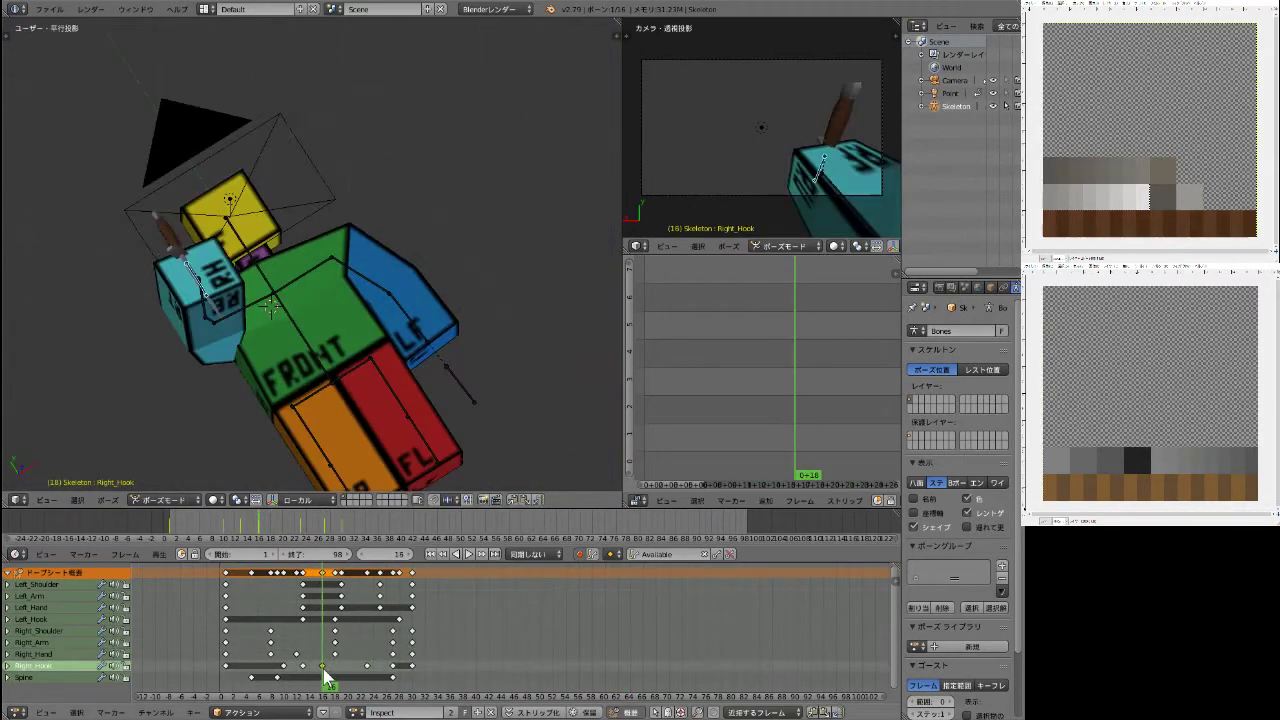
key(alt+a)
right_click(368, 642)
key(alt+a)
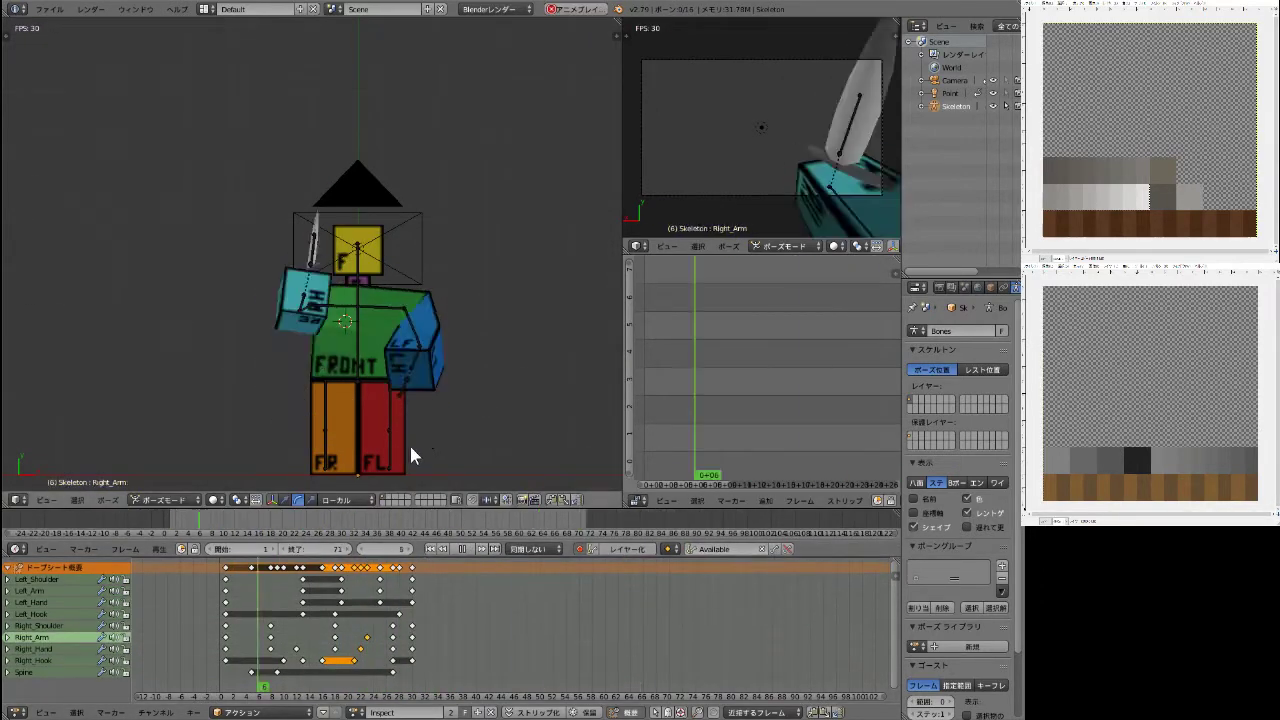
Examine the Inspect action's right arm motion from several angles.
middle_drag(211, 447, 538, 338)
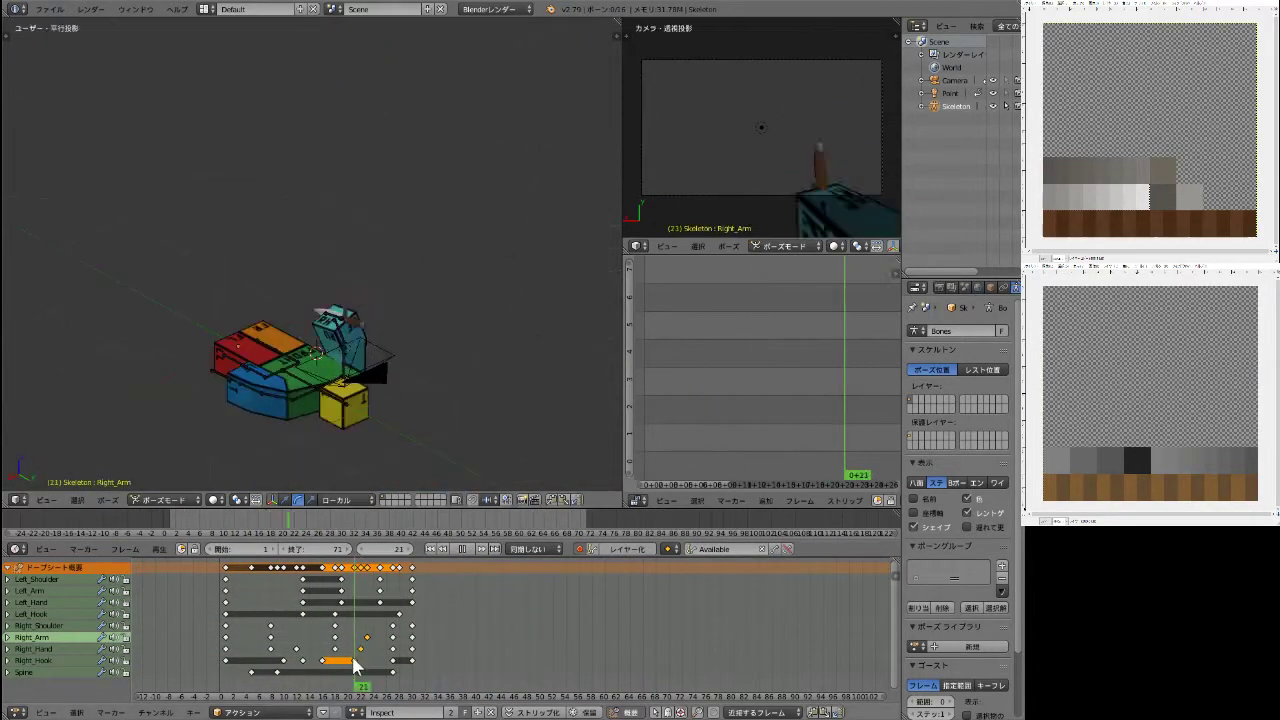
scroll(372, 395, up, 4)
right_click(372, 395)
scroll(409, 374, down, 4)
middle_drag(409, 374, 437, 451)
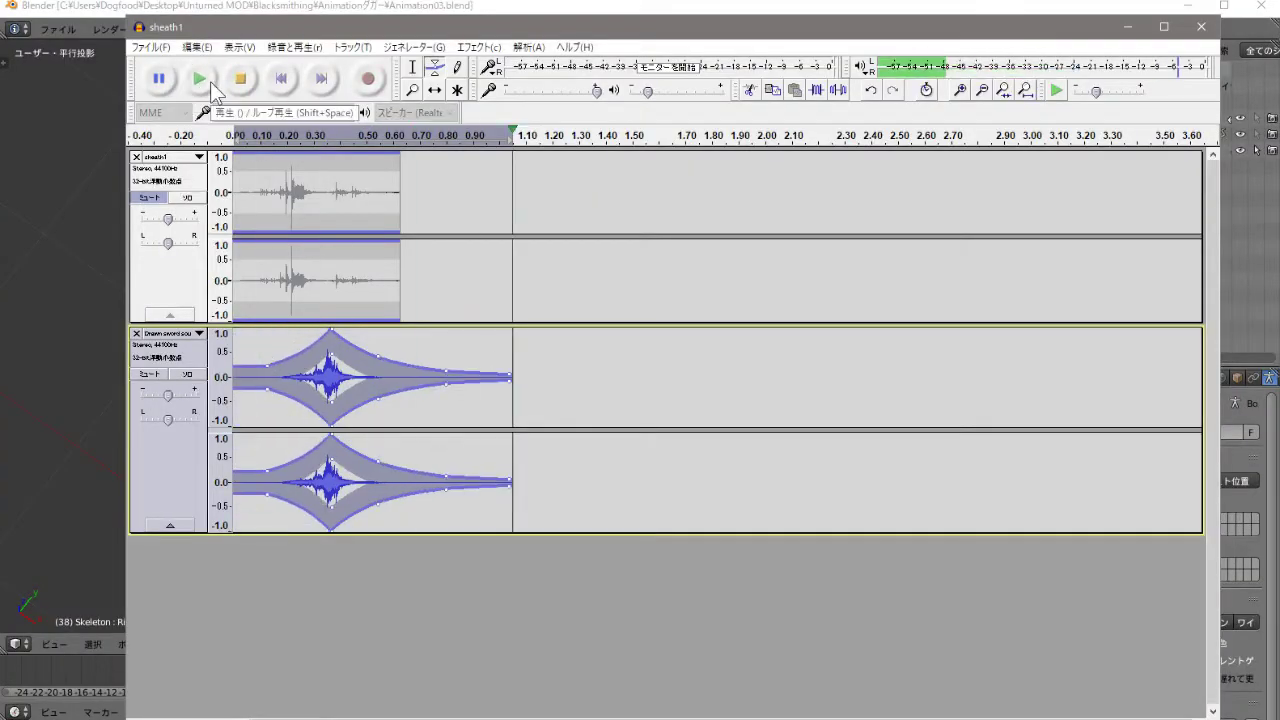
Switch to Audacity, play the draw-sword sound, silence the first 0.35 s or so of the sheath1 track and play the result.
click(200, 78)
click(413, 47)
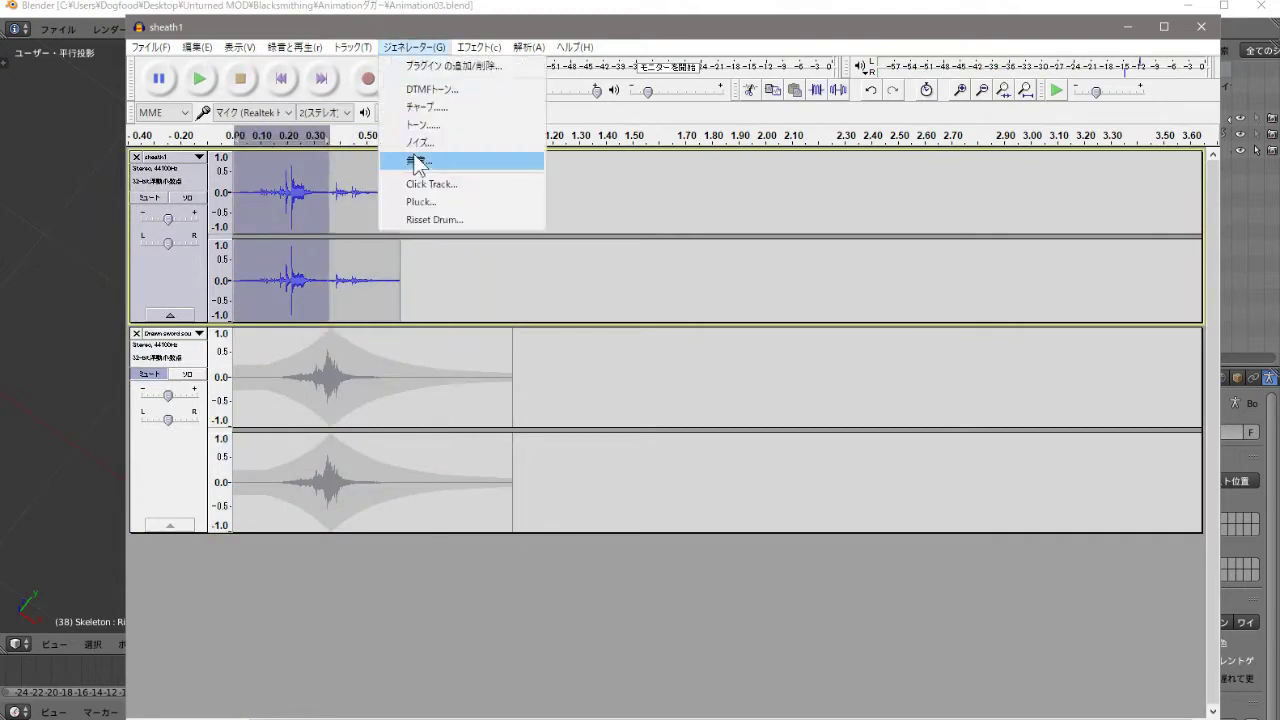
click(420, 163)
click(200, 80)
key(space)
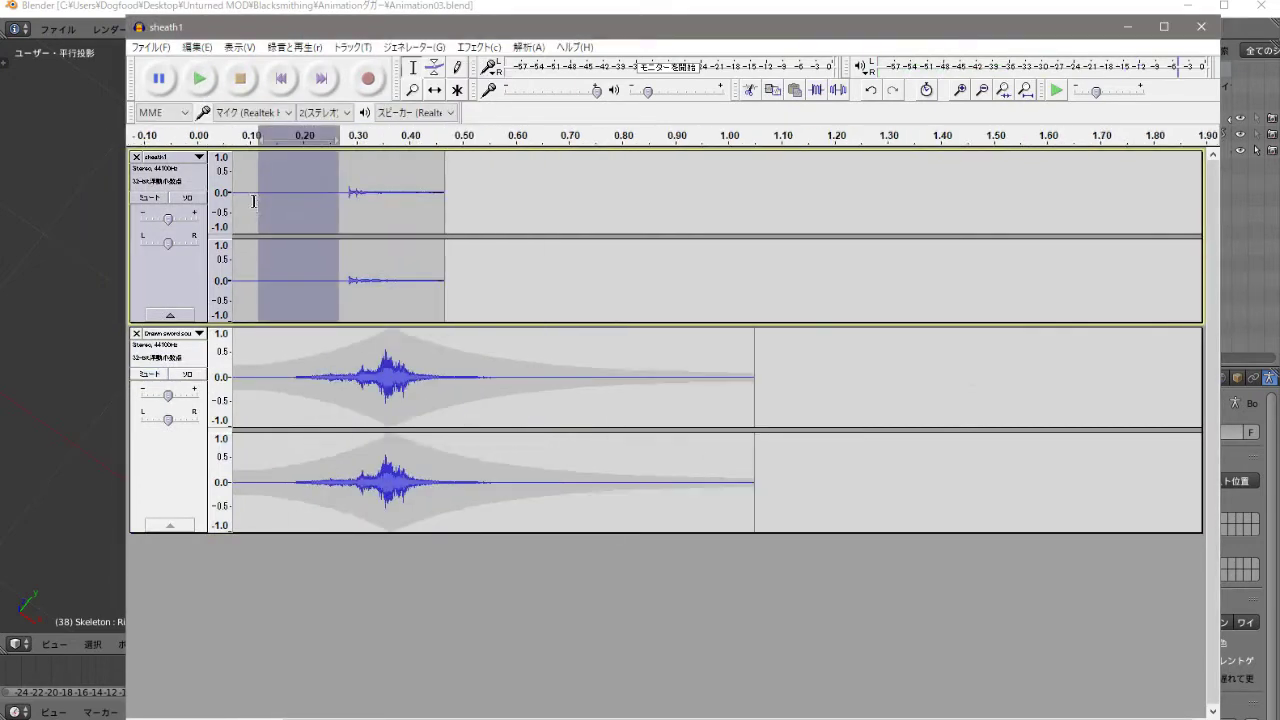
Export the selected audio of the draw-sword track to a file.
click(150, 47)
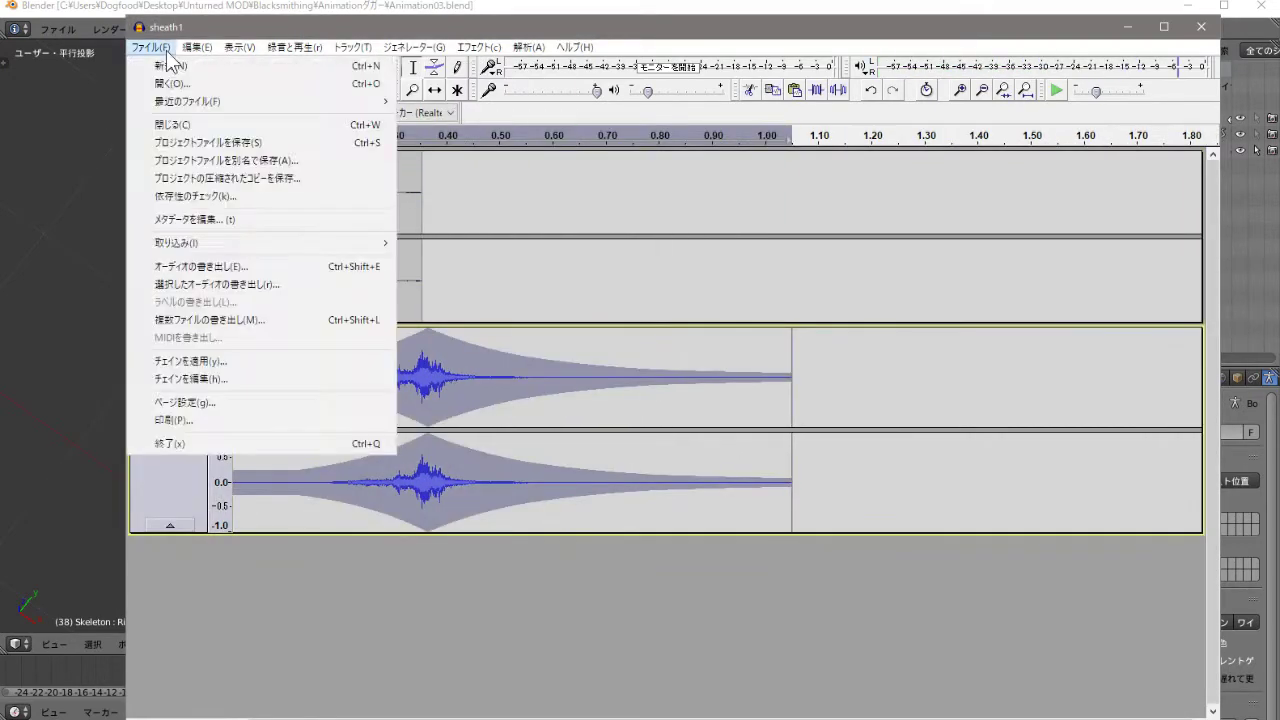
click(250, 285)
click(588, 400)
click(657, 429)
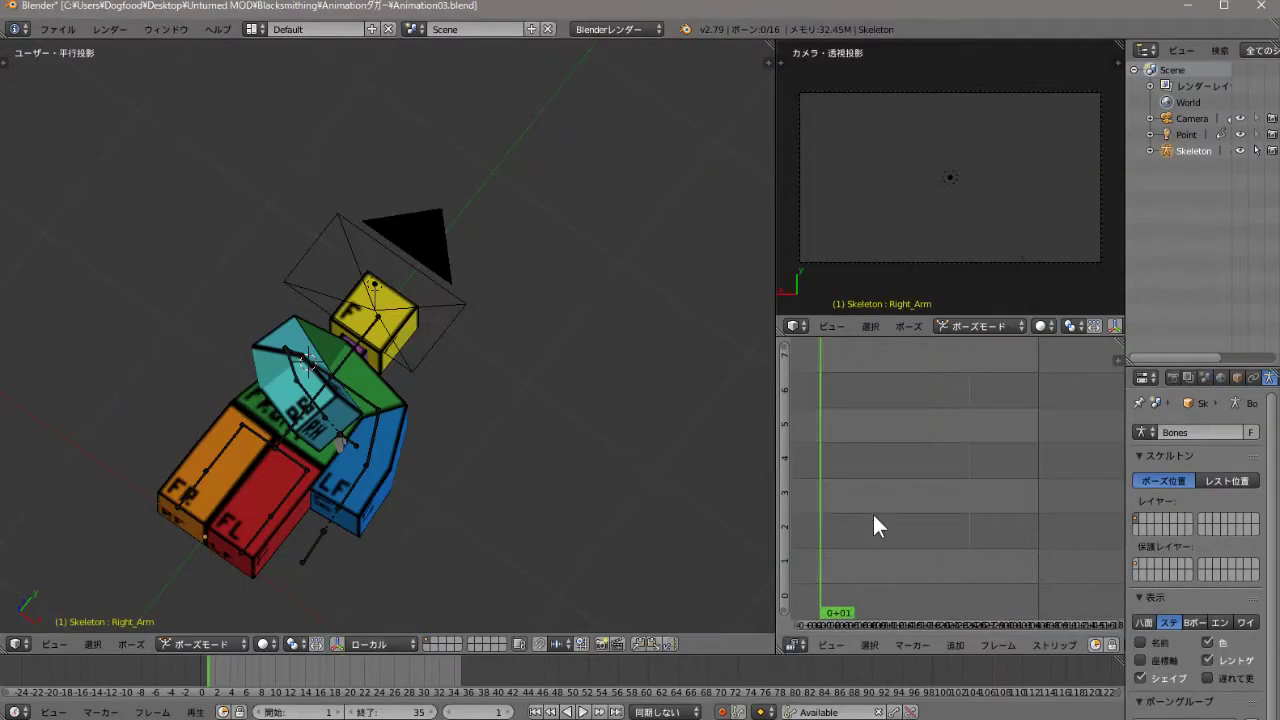
Switch back to Blender and open the options for adding a strip in the NLA editor.
click(958, 645)
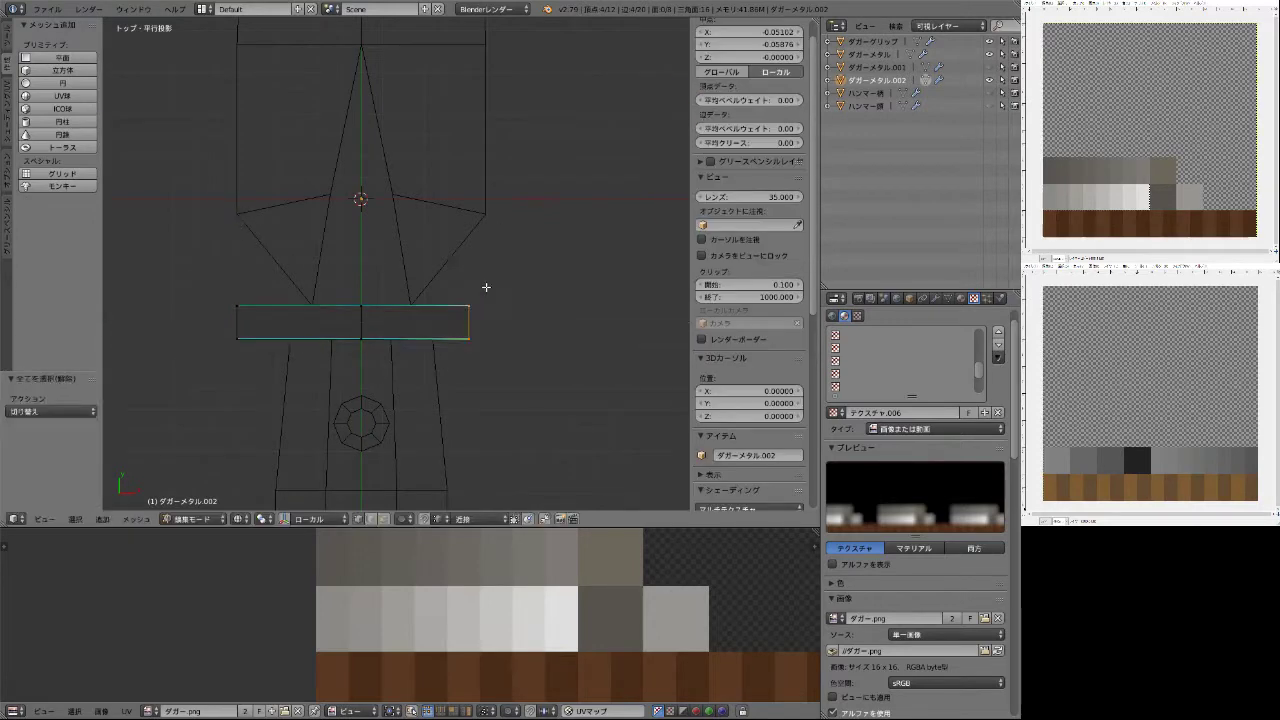
Shape the dagger's thin cross guard on one side, view it shaded and unwrap its faces for the dagger texture.
key(ctrl+z)
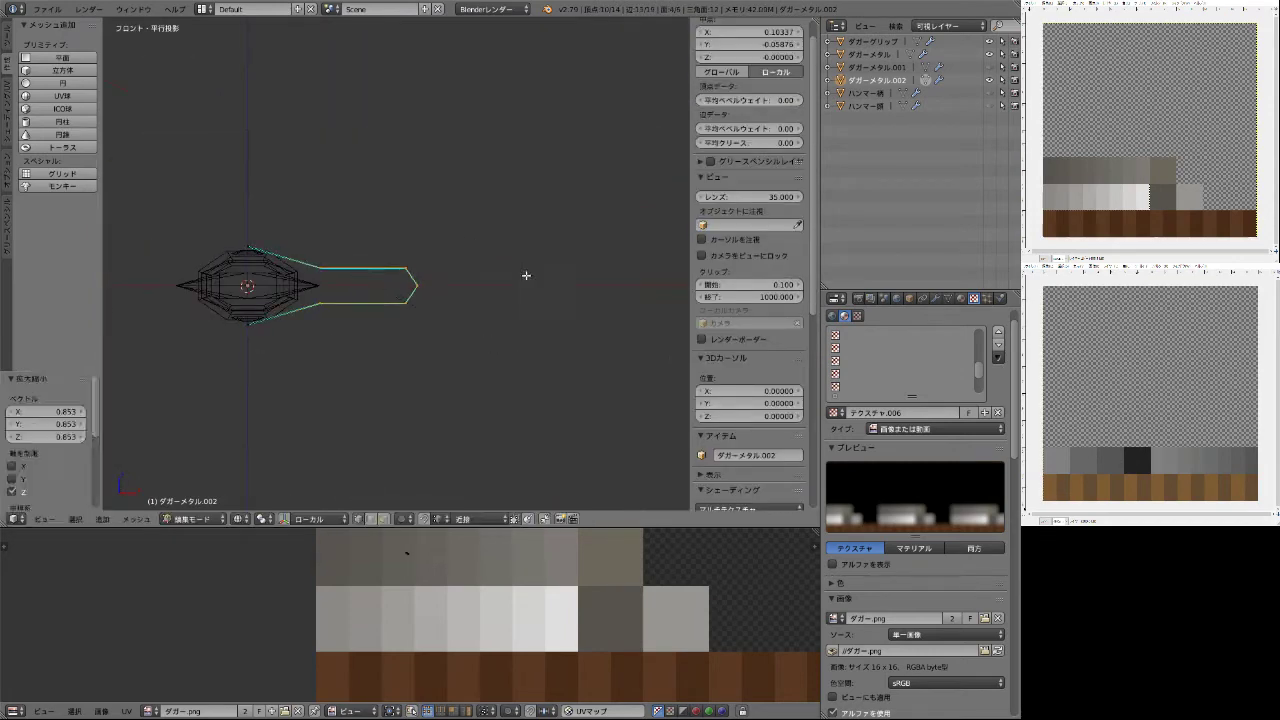
click(264, 519)
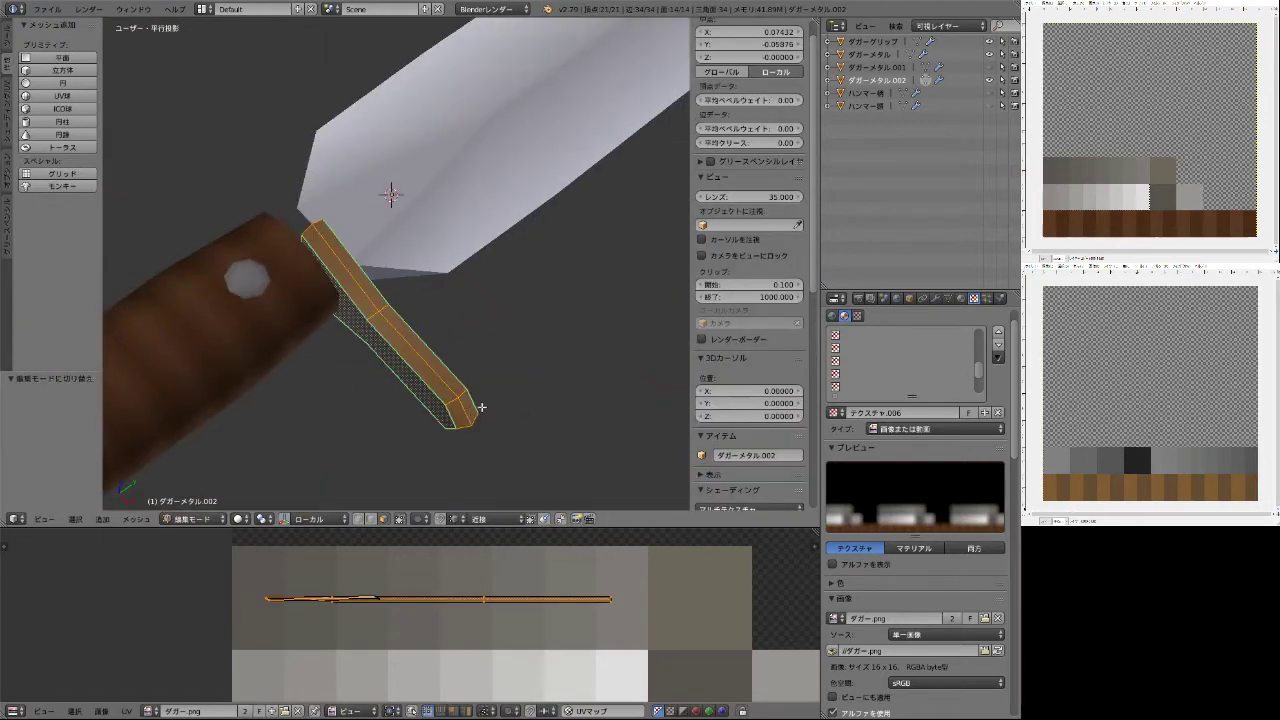
key(u)
click(356, 423)
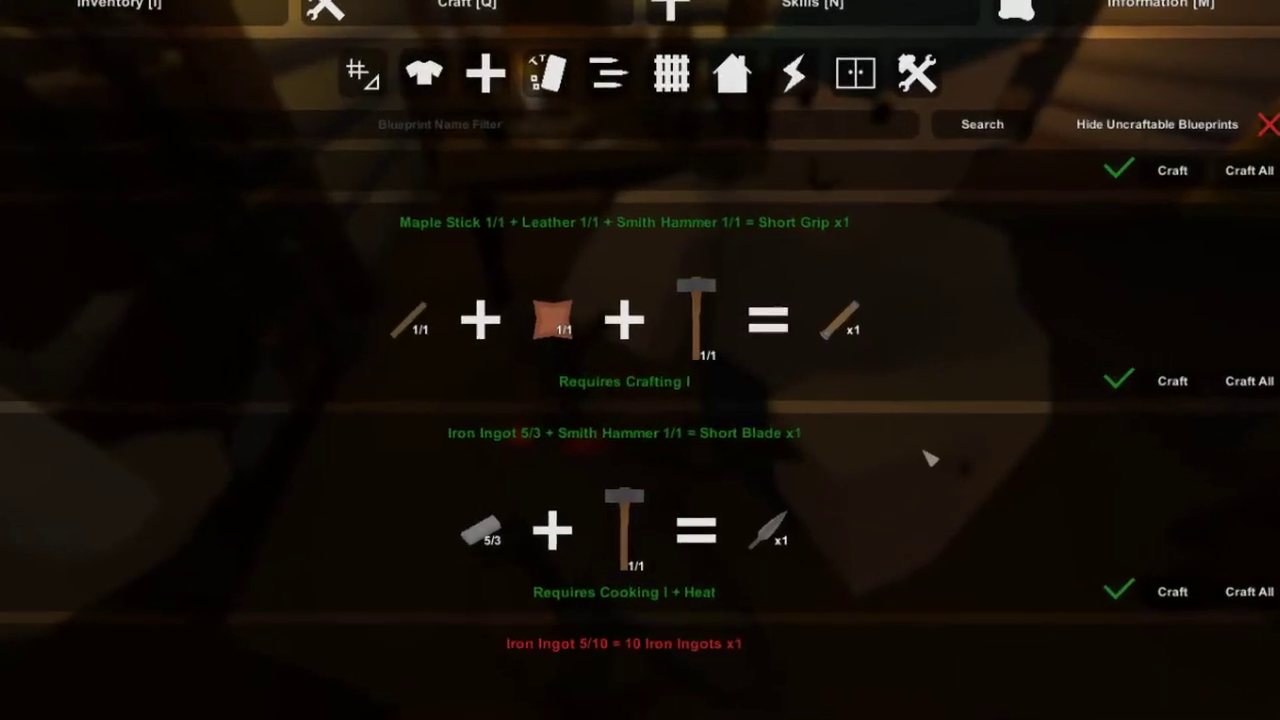
Switch to Unturned and craft a Short Blade, then craft the Dagger from the blade, a Short Grip and the Smith Hammer.
scroll(620, 400, down, 1)
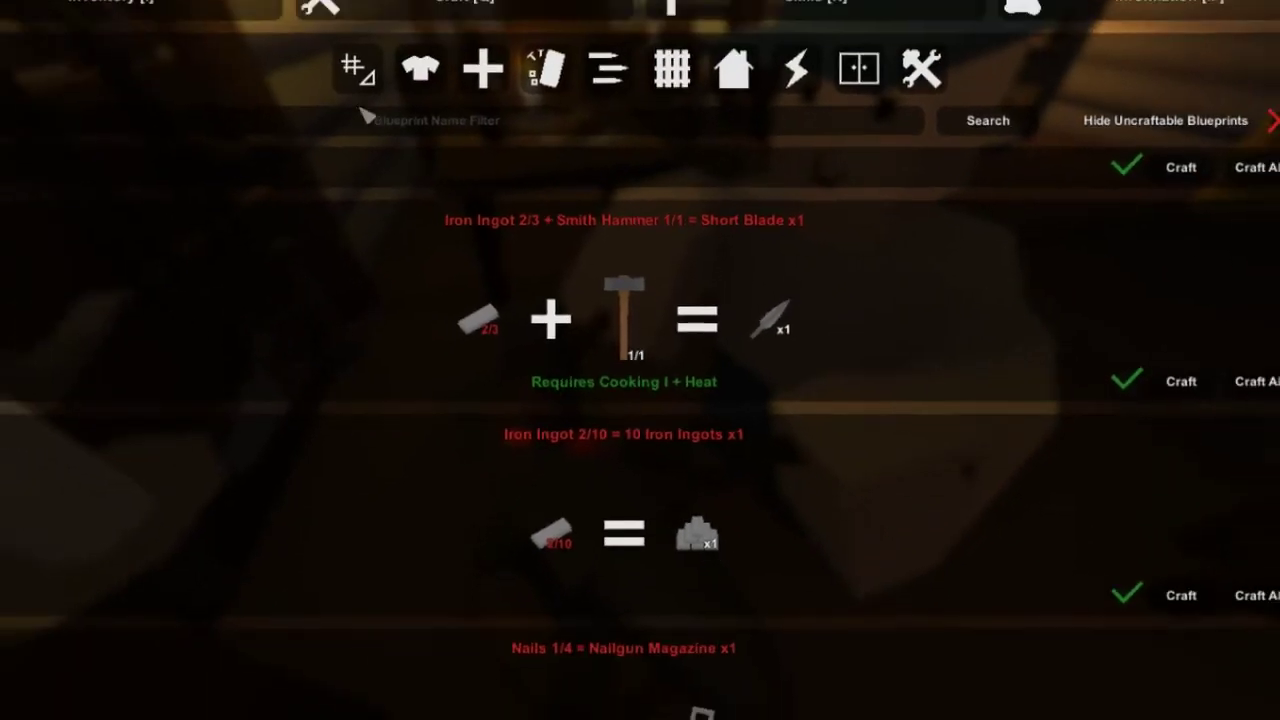
click(357, 70)
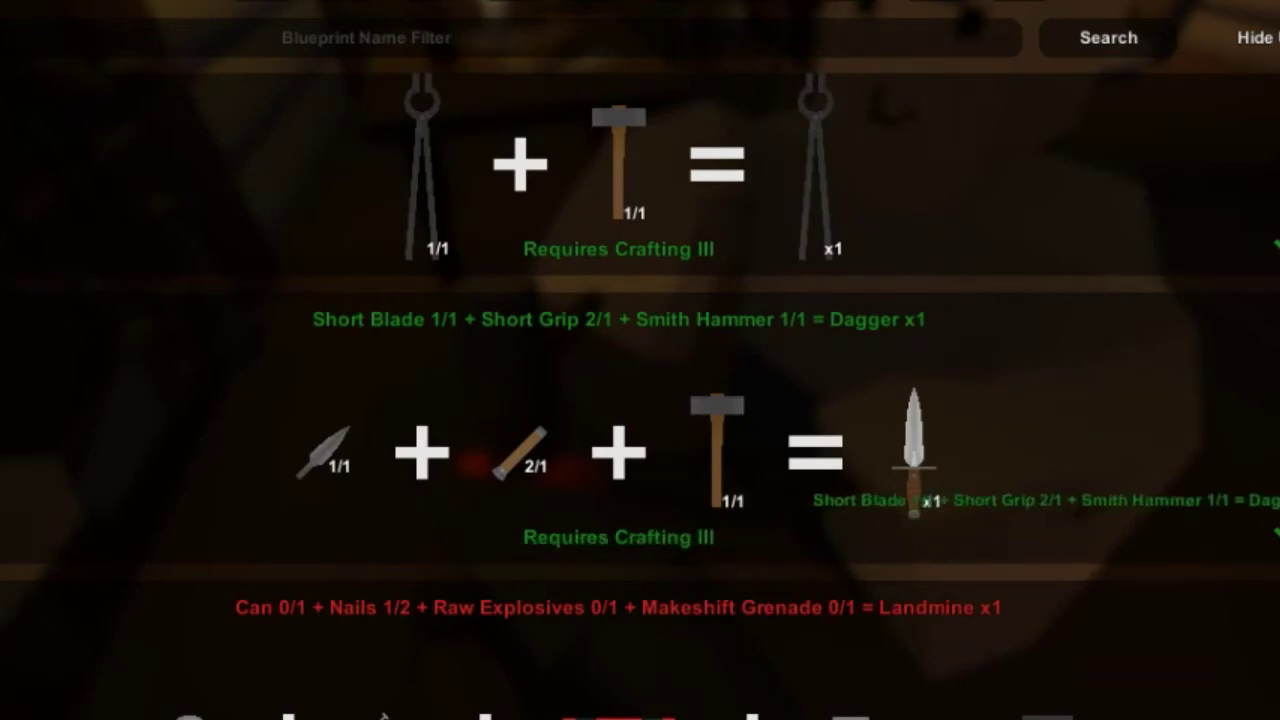
click(1279, 536)
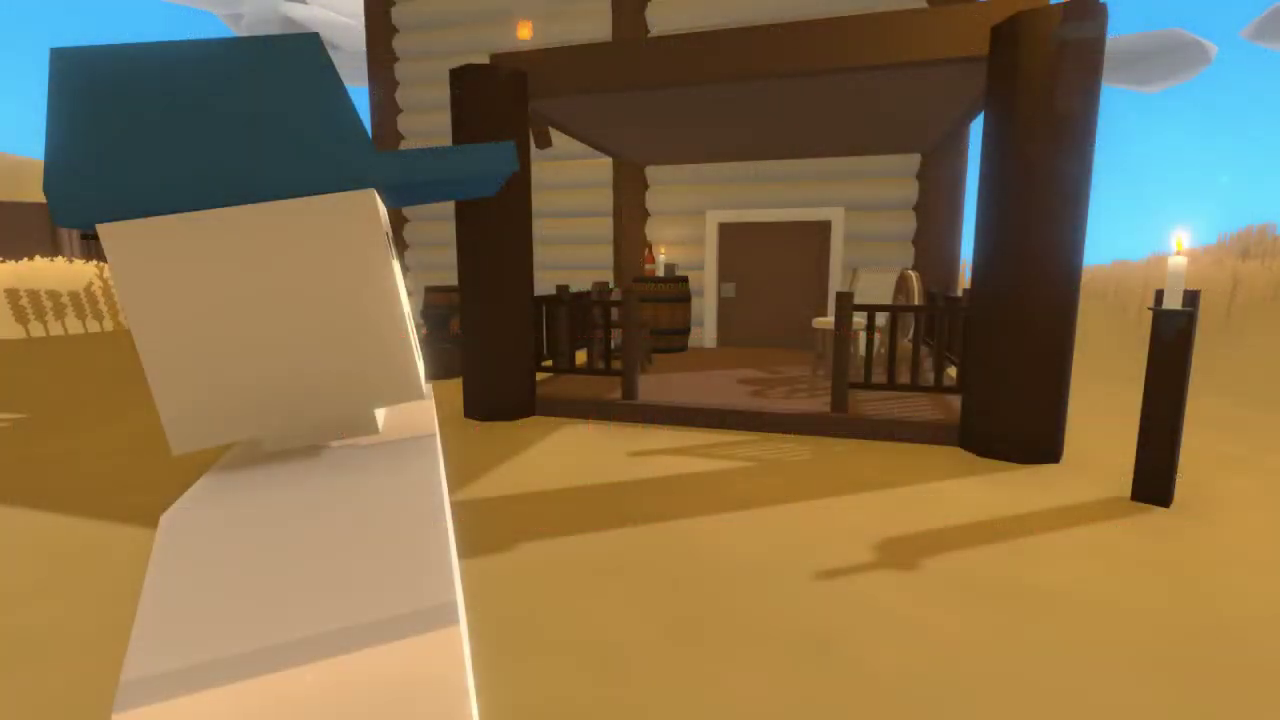
Test the crafted dagger's attack animations in first person on a zombie near the tree.
click(640, 360)
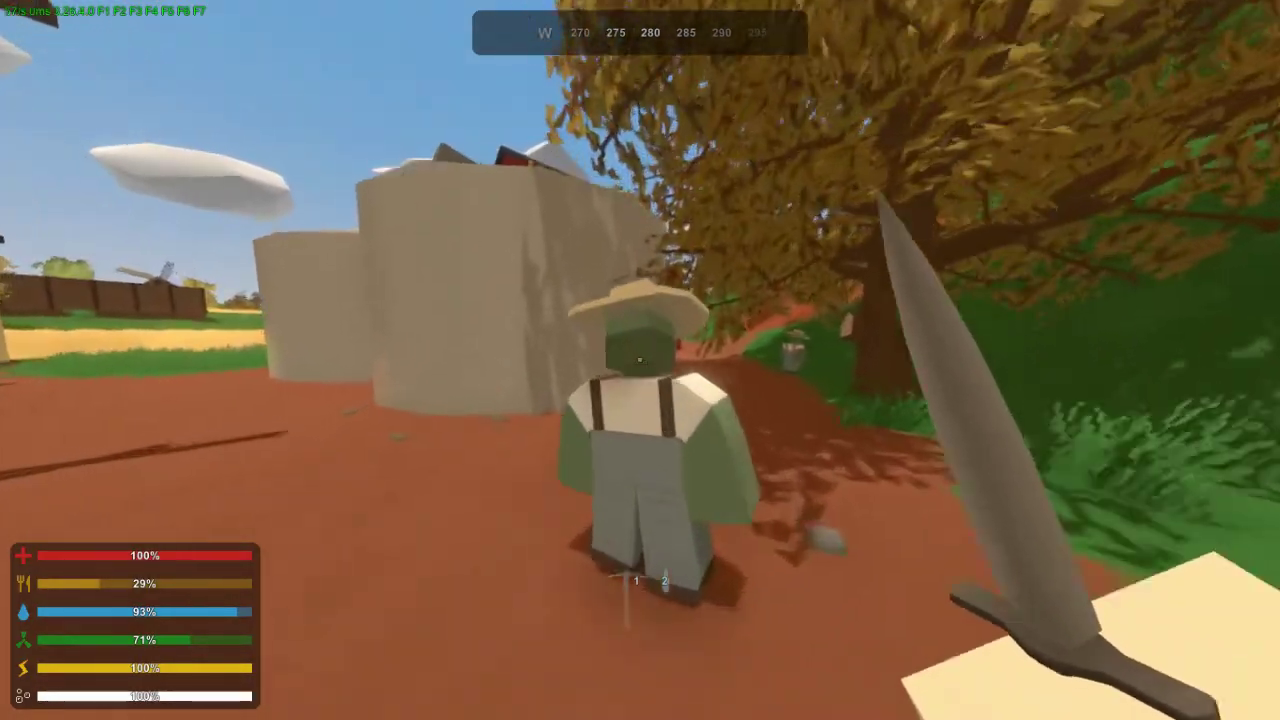
click(640, 360)
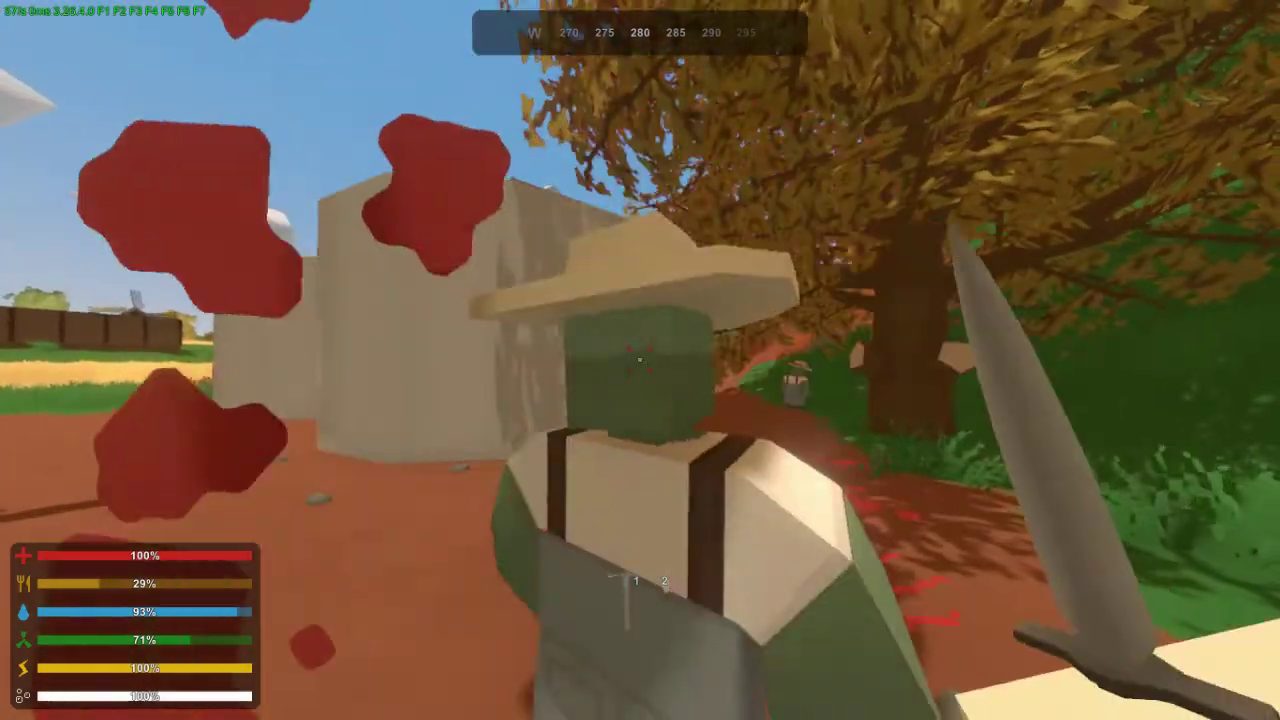
key(a)
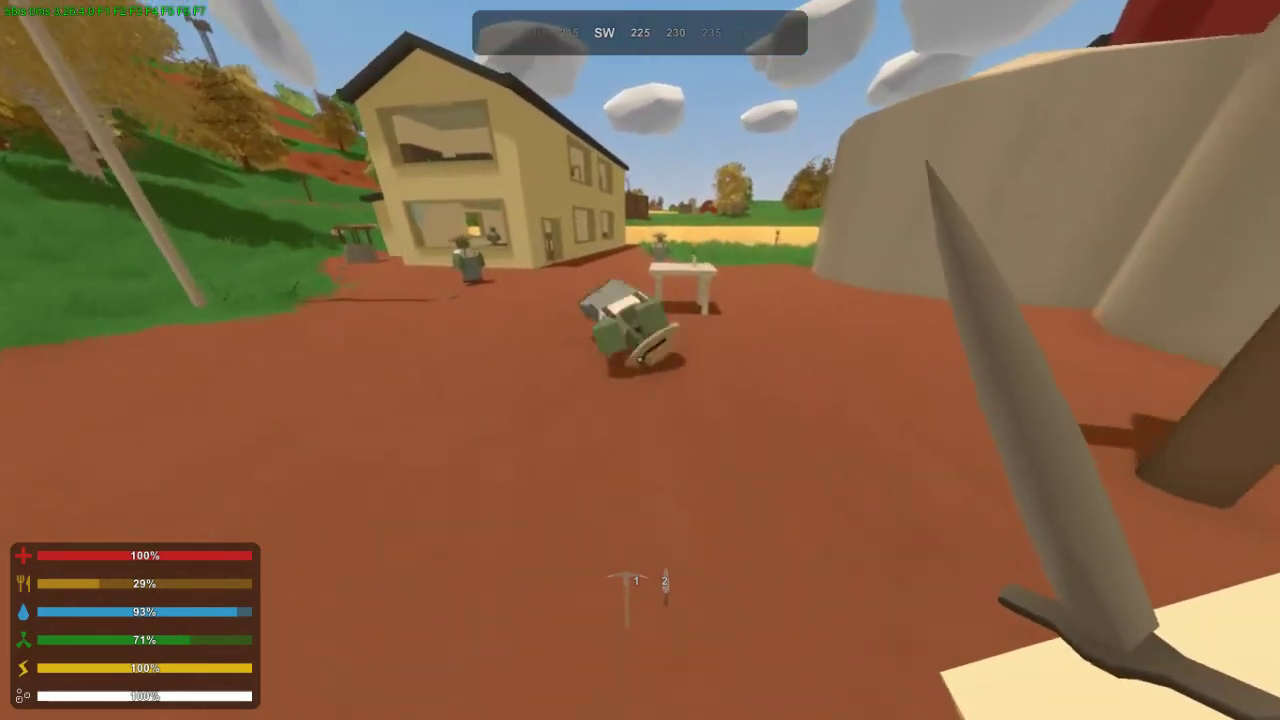
Attack more zombies near the farmhouse to check the dagger's strikes in first person.
click(640, 360)
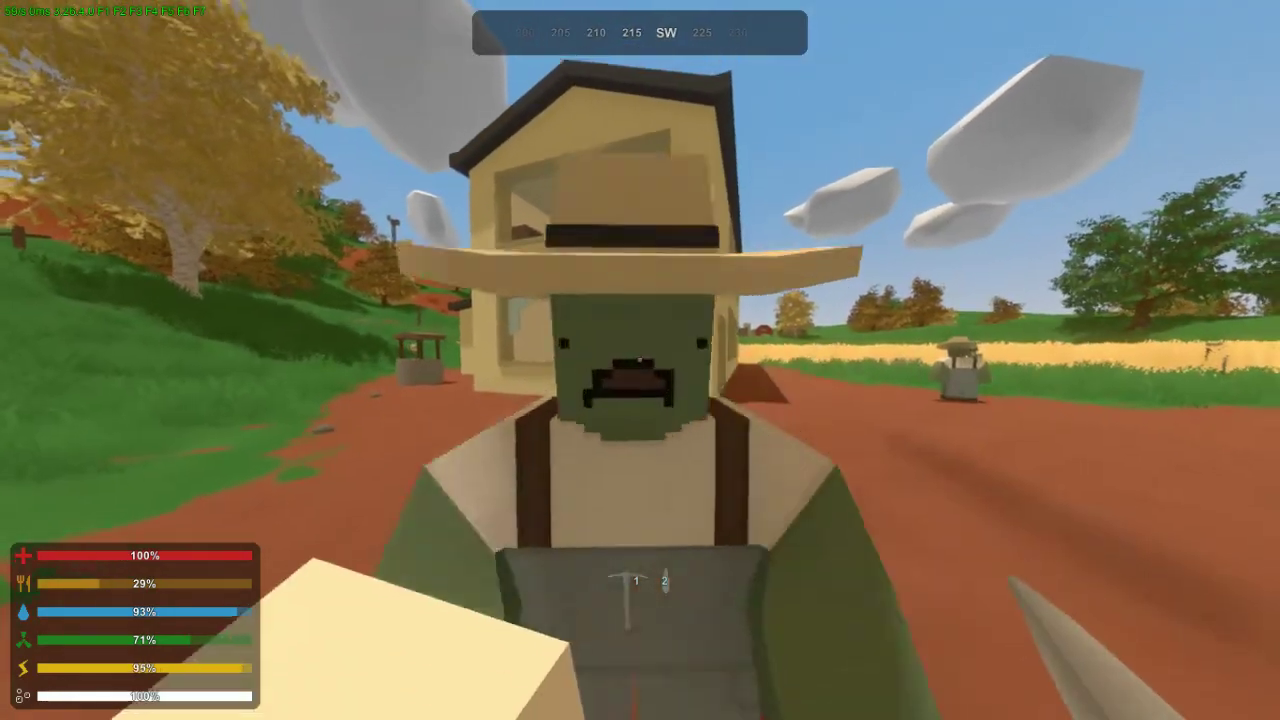
click(640, 360)
key(w)
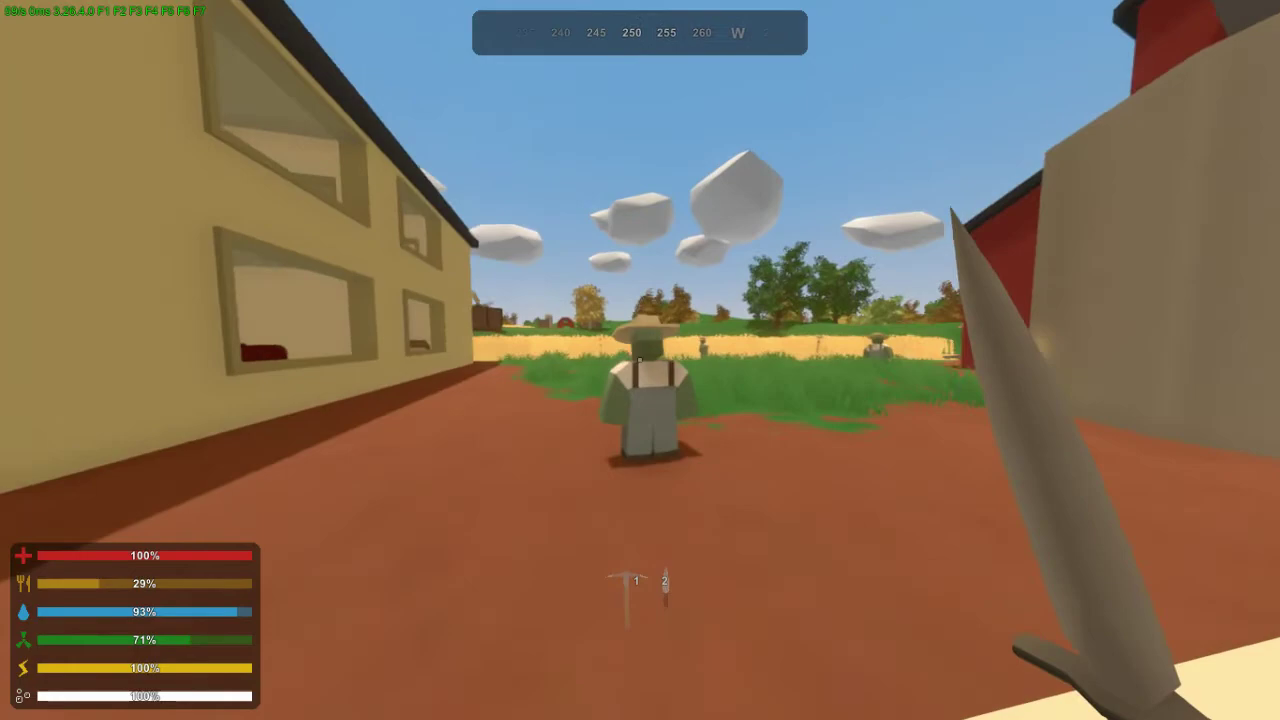
click(640, 360)
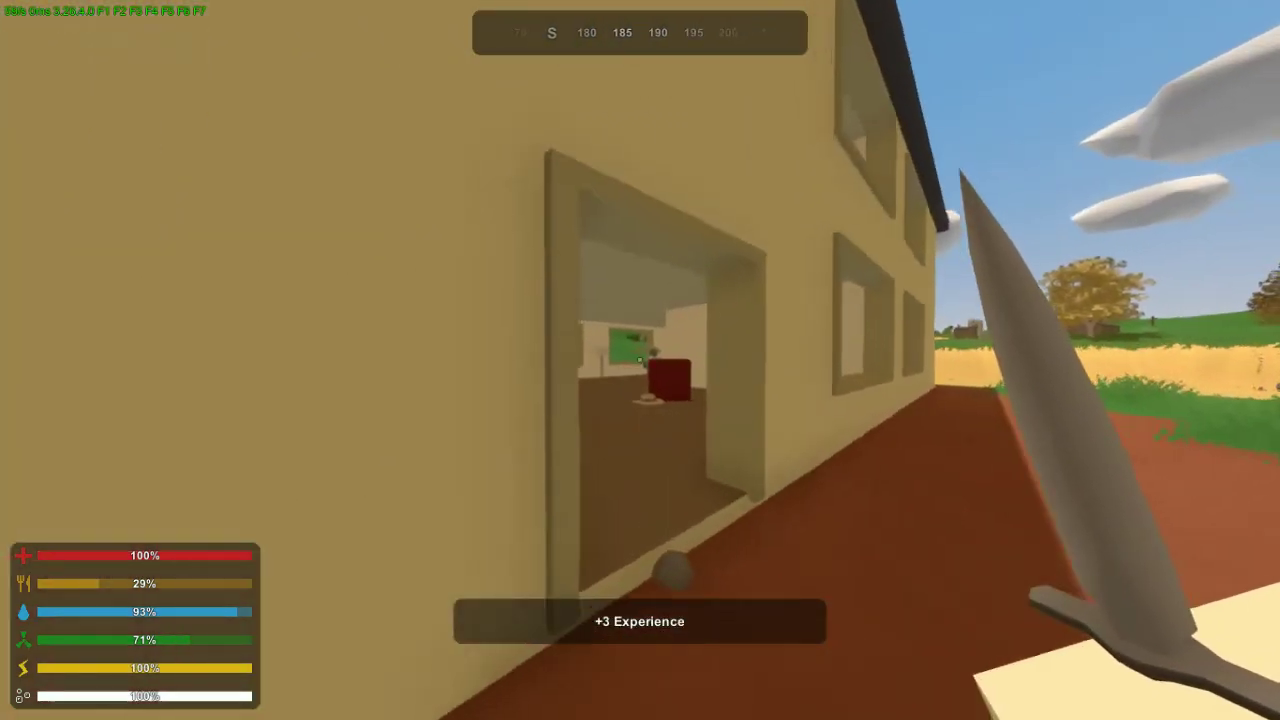
Change to the third-person view, test the dagger's attacks on the zombies in the grass and hide the HUD.
key(h)
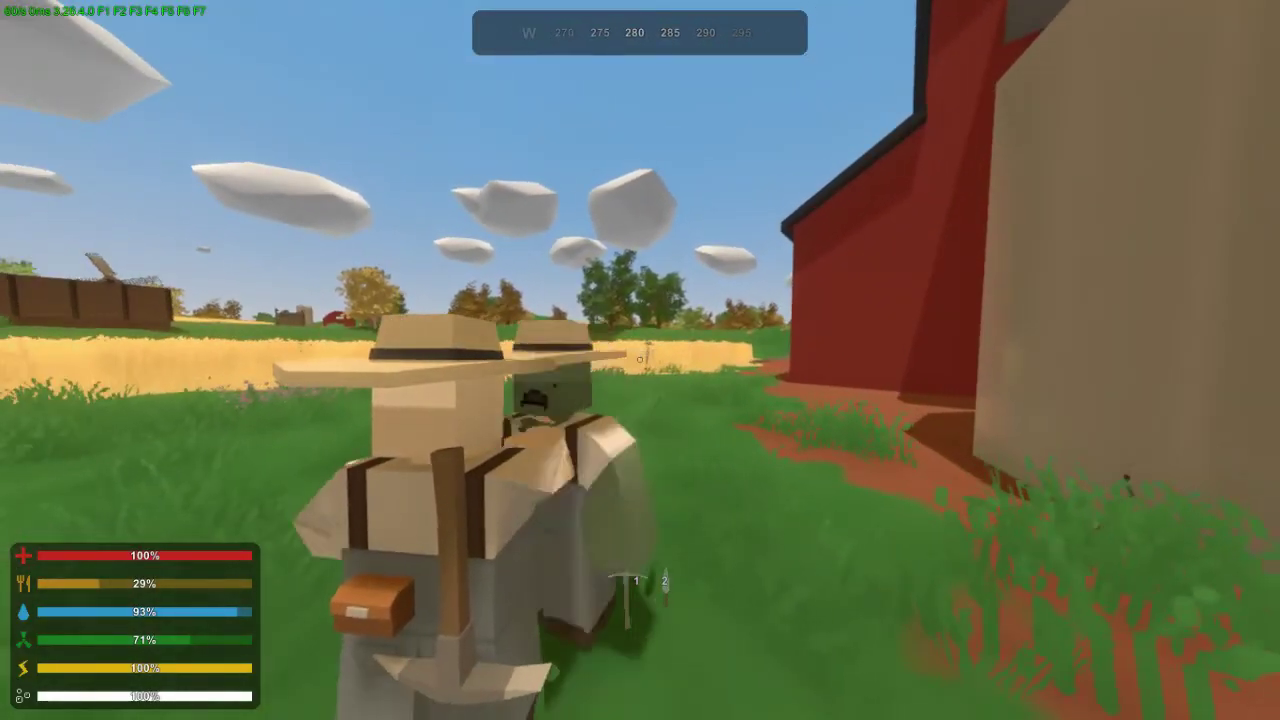
click(640, 360)
click(640, 360)
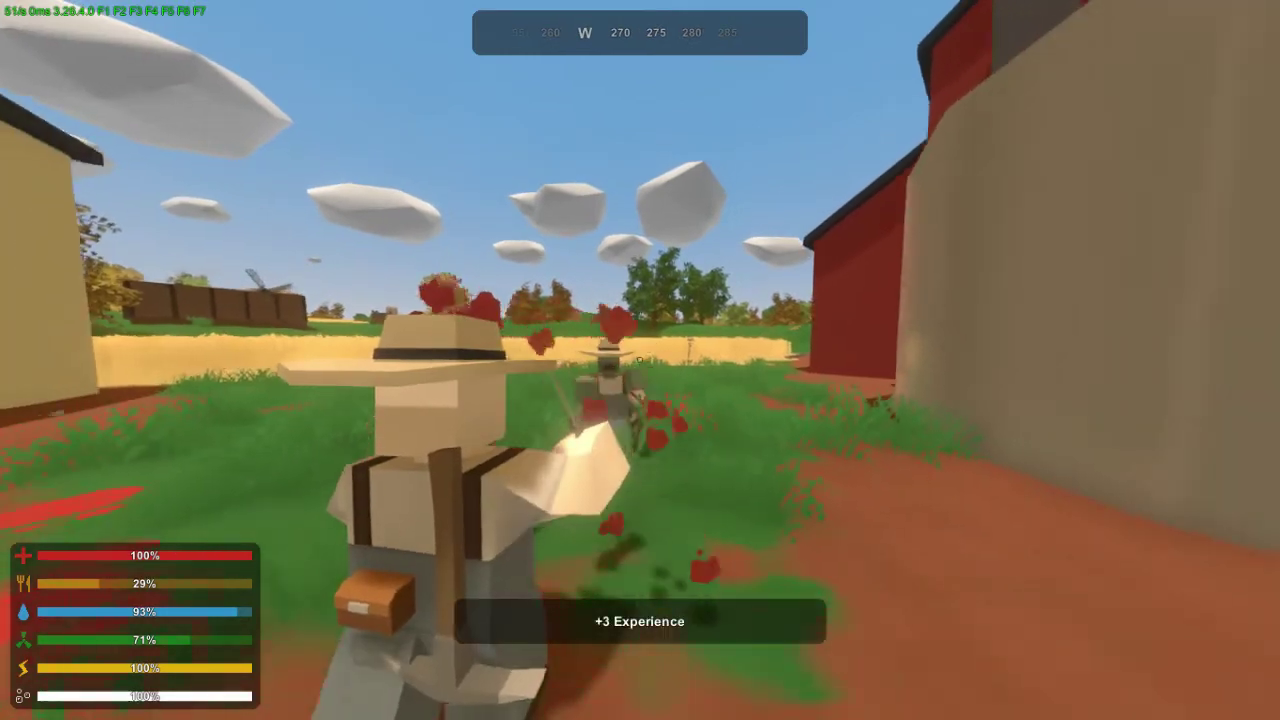
click(640, 360)
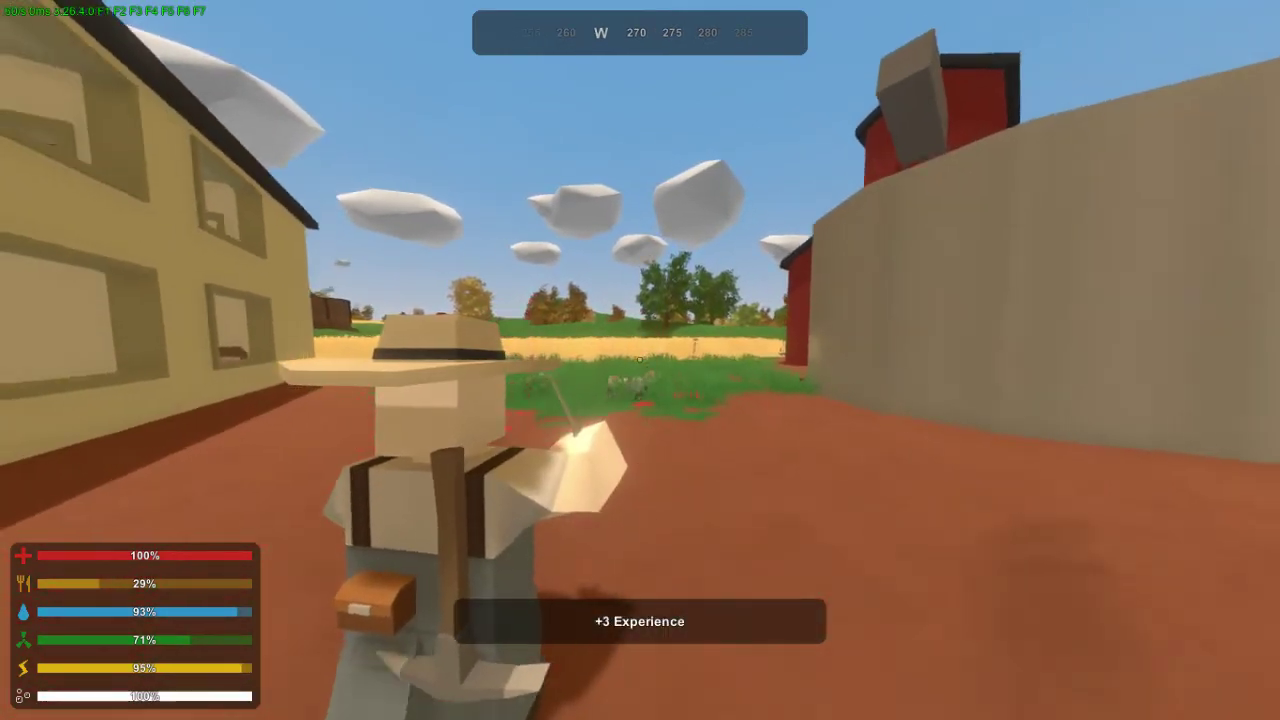
key(F1)
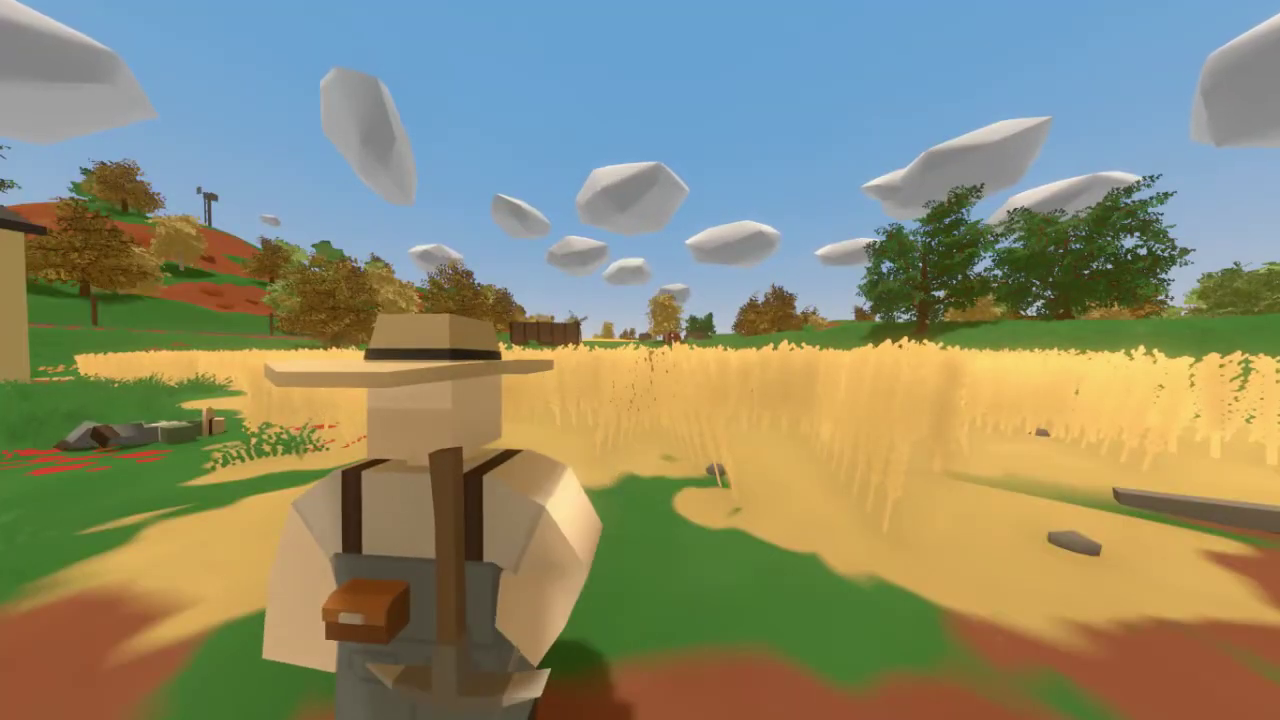